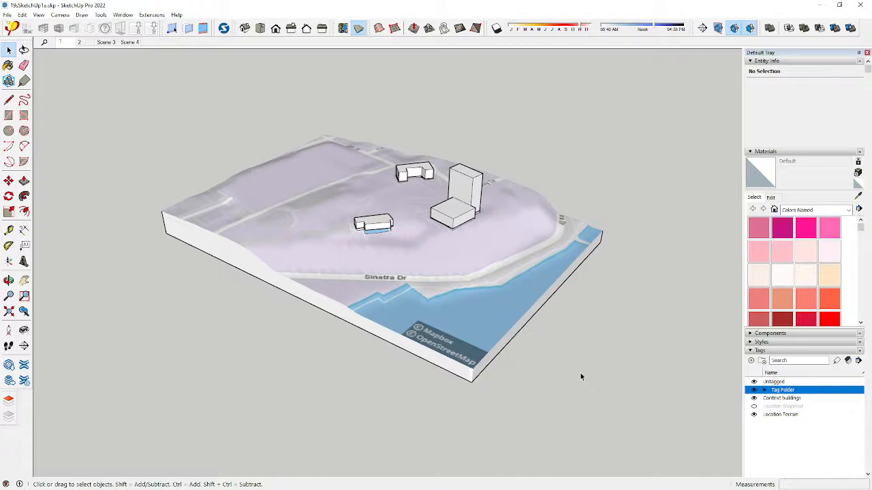
pyautogui.scroll(-3, 601, 381)
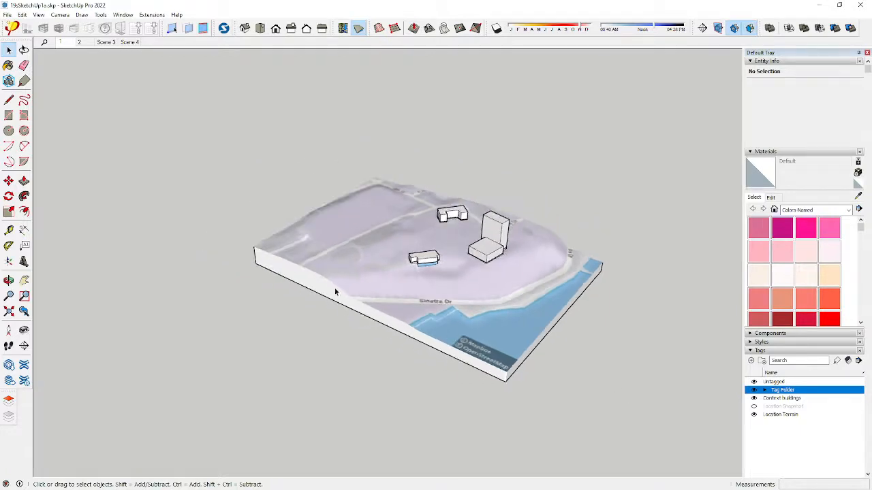
pyautogui.scroll(3, 242, 208)
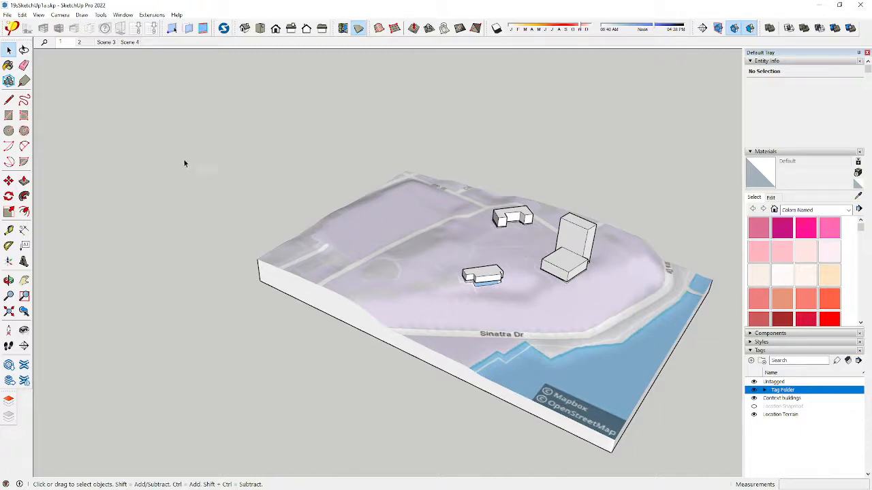
pyautogui.click(8, 115)
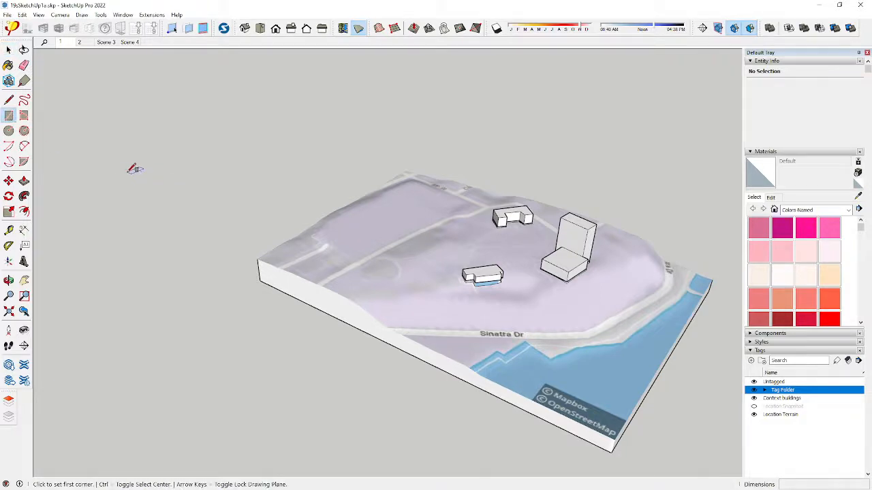
pyautogui.scroll(3, 131, 170)
pyautogui.click(140, 168)
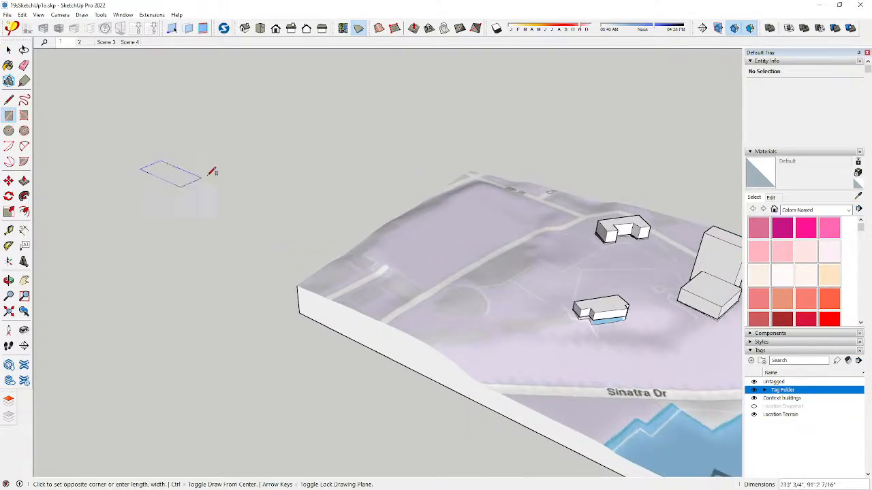
pyautogui.click(246, 156)
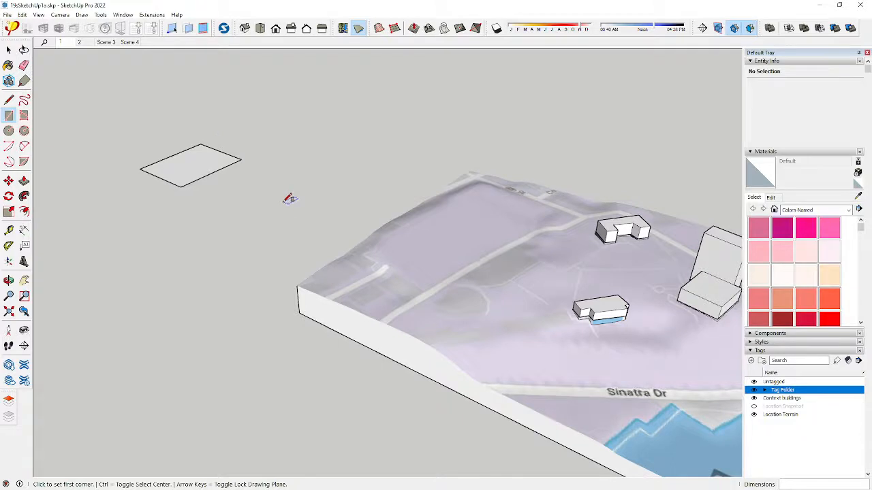
pyautogui.press('space')
pyautogui.moveTo(276, 206); pyautogui.dragTo(129, 134)
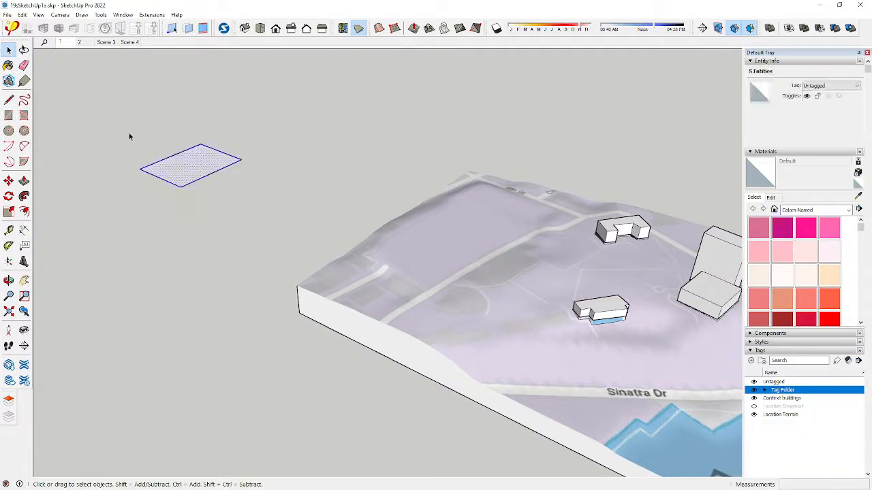
pyautogui.press('Delete')
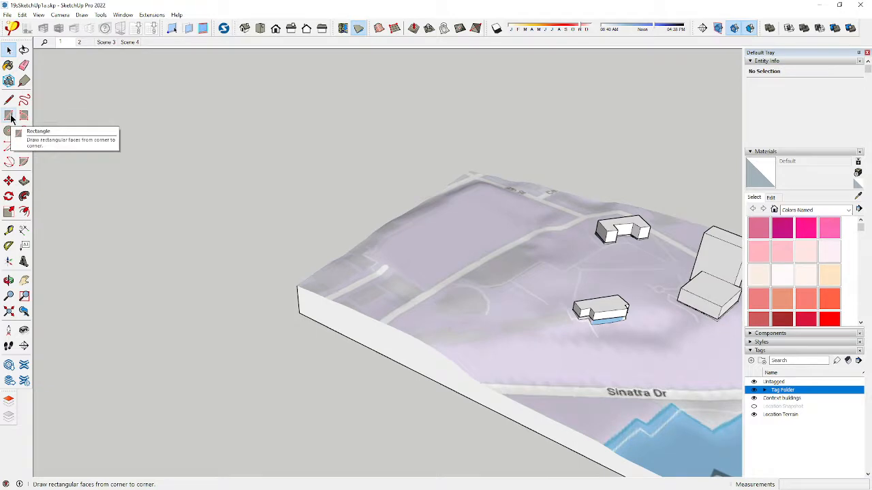
# Draw a horizontal rectangle about 220' by 355' beside the terrain and extrude it up about 82' into a box
pyautogui.click(10, 118)
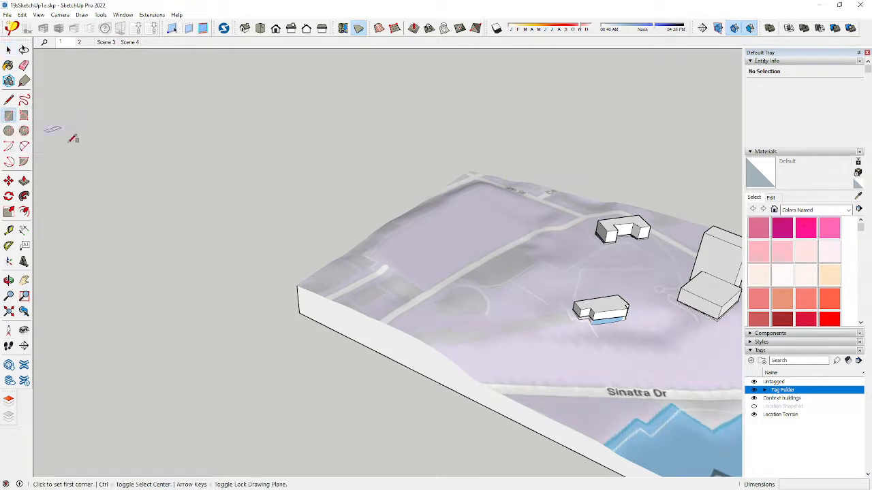
pyautogui.click(96, 158)
pyautogui.click(208, 141)
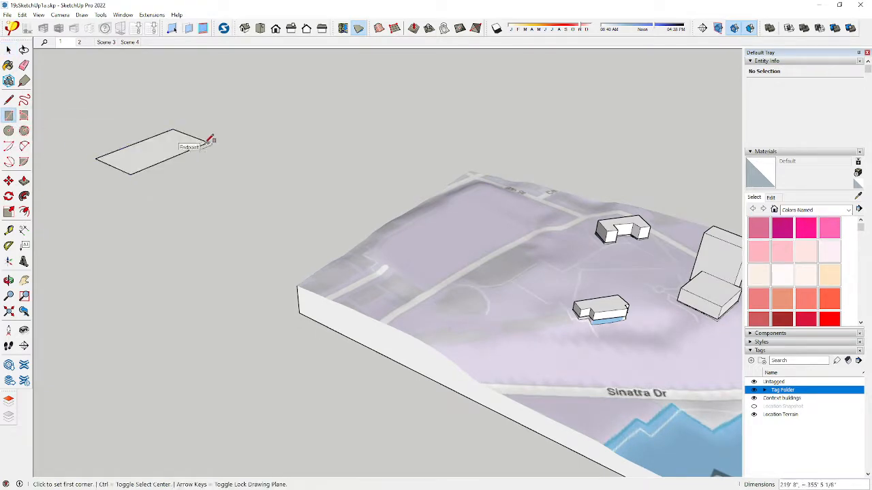
pyautogui.press('p')
pyautogui.click(145, 165)
pyautogui.click(147, 144)
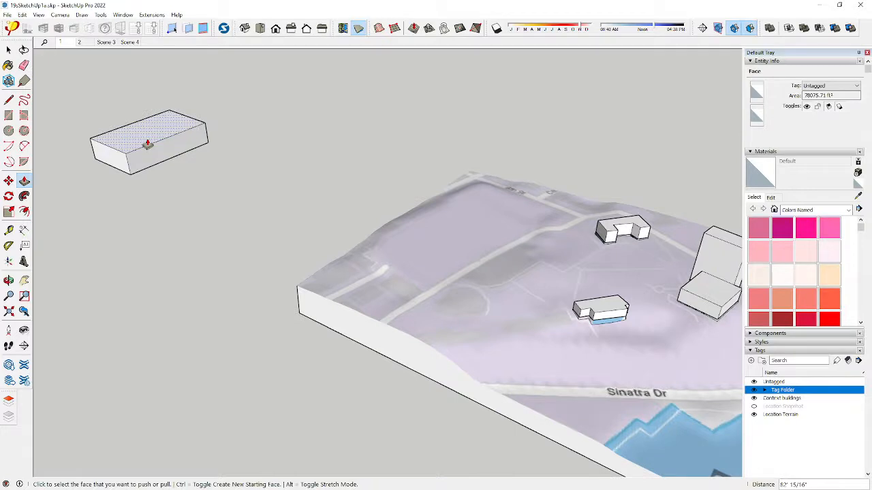
# Select all faces and edges of the new box and make them a group, leaving it deselected
pyautogui.click(8, 50)
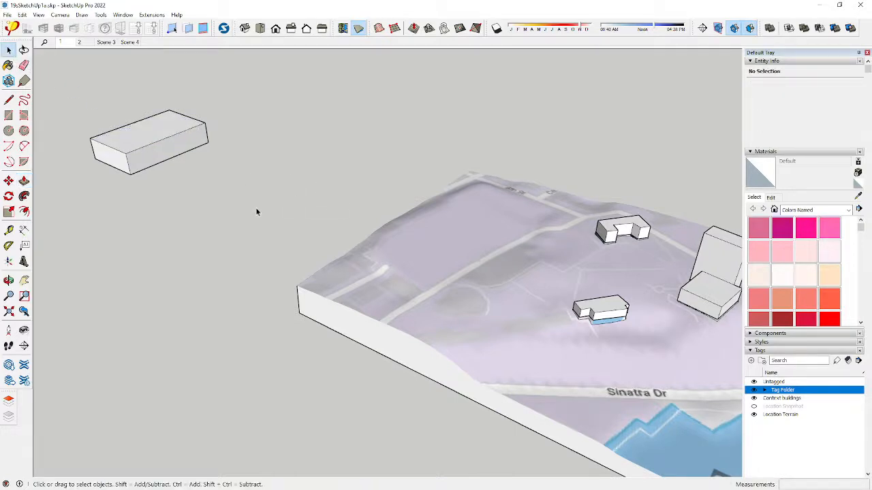
pyautogui.moveTo(255, 216); pyautogui.dragTo(74, 96)
pyautogui.click(236, 165)
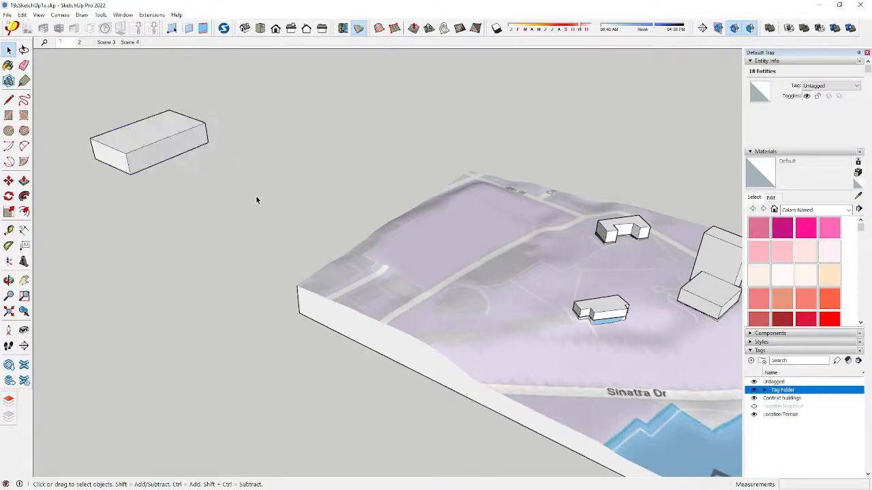
pyautogui.moveTo(250, 198); pyautogui.dragTo(53, 89)
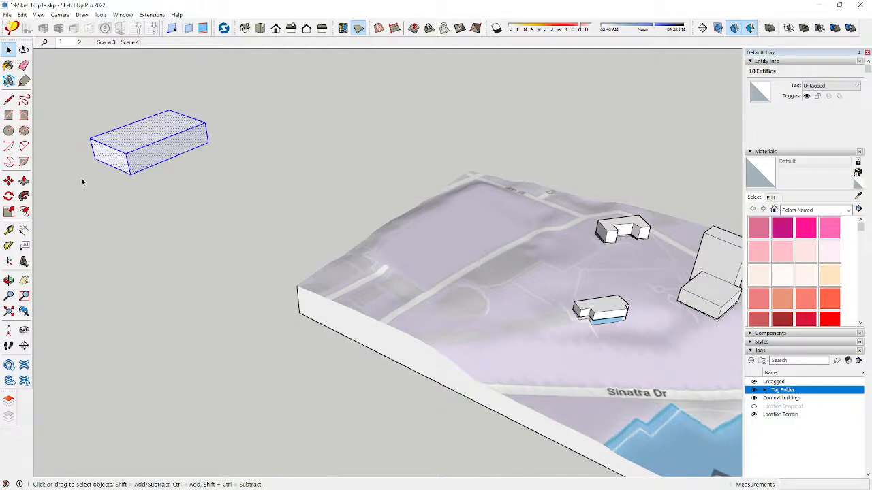
pyautogui.rightClick(172, 147)
pyautogui.click(204, 224)
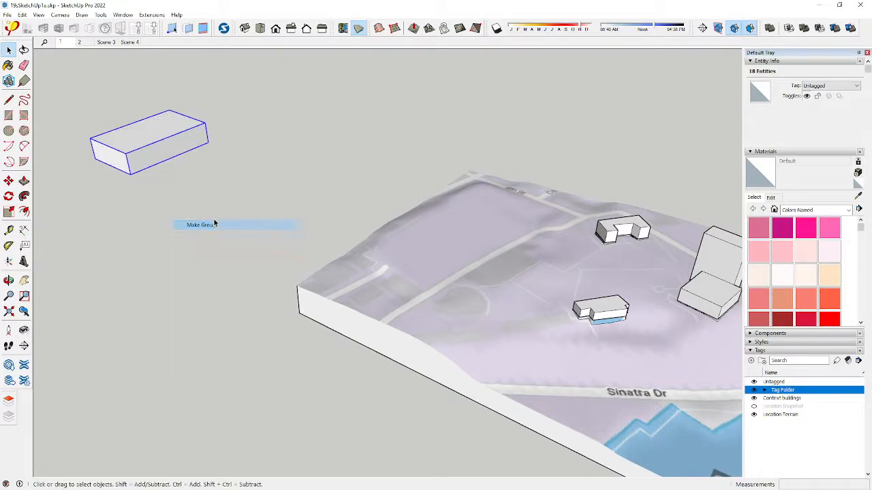
pyautogui.click(173, 174)
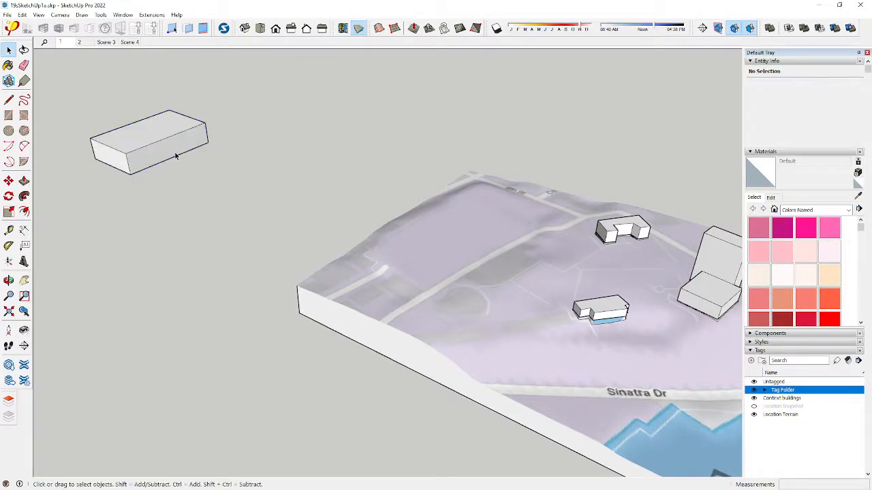
# Move the grouped box about 311' closer to the terrain and clear the selection
pyautogui.click(170, 155)
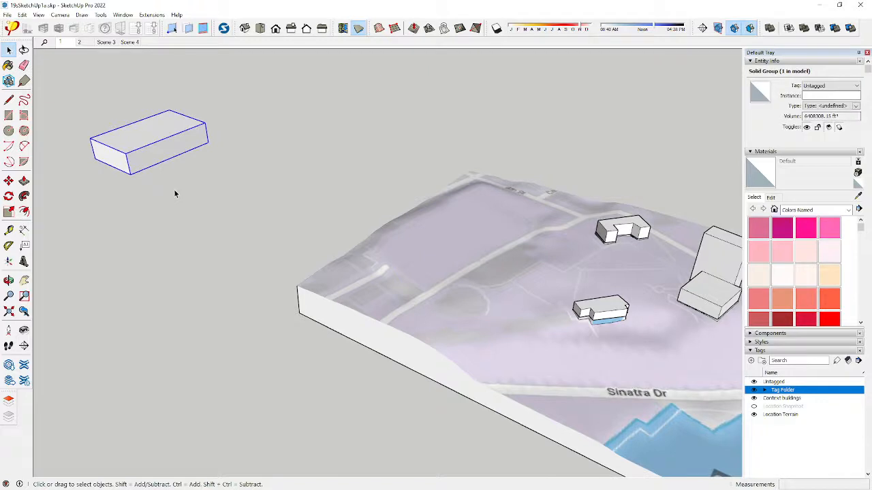
pyautogui.press('m')
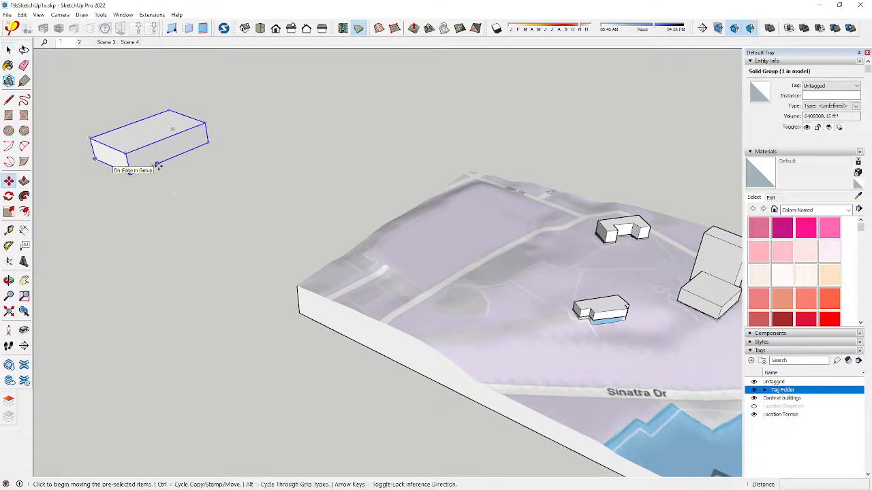
pyautogui.click(156, 165)
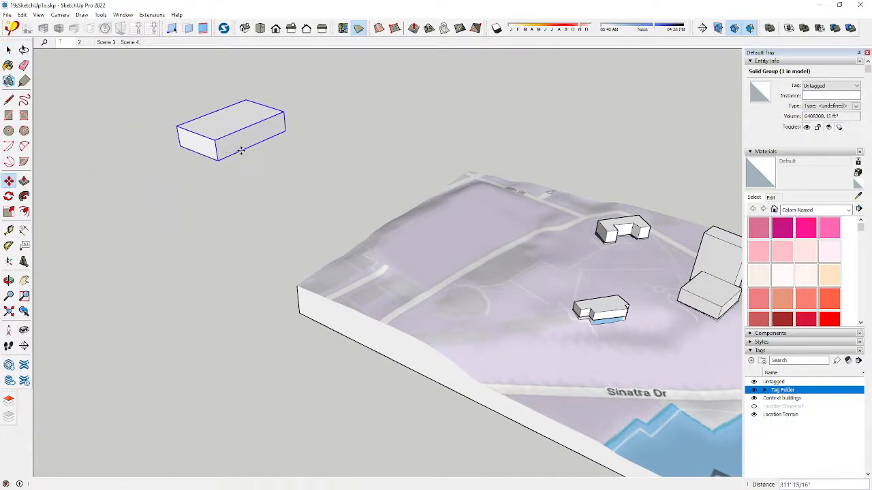
pyautogui.click(239, 147)
pyautogui.hotkey('ctrl', 't')
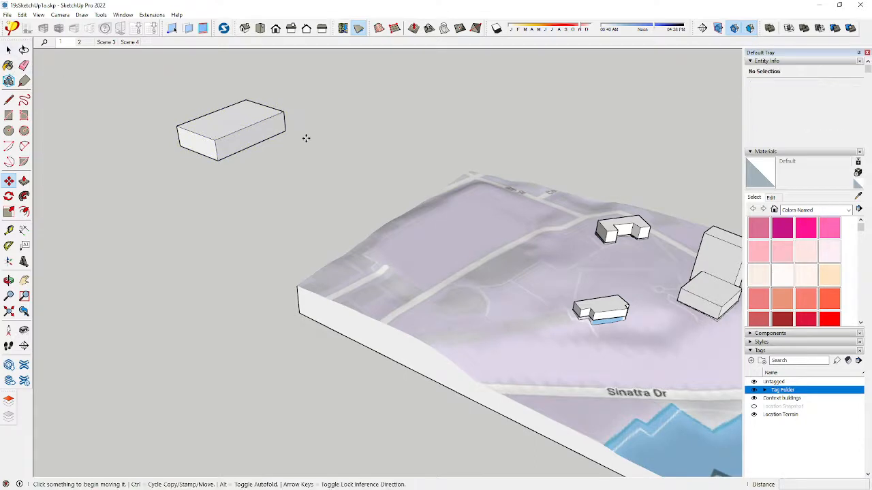
# Explode the box's group into loose geometry
pyautogui.press('space')
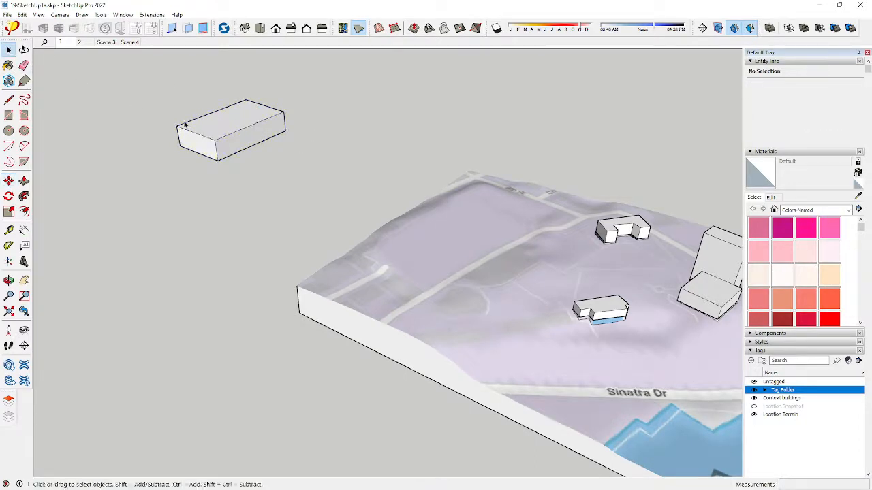
pyautogui.rightClick(222, 135)
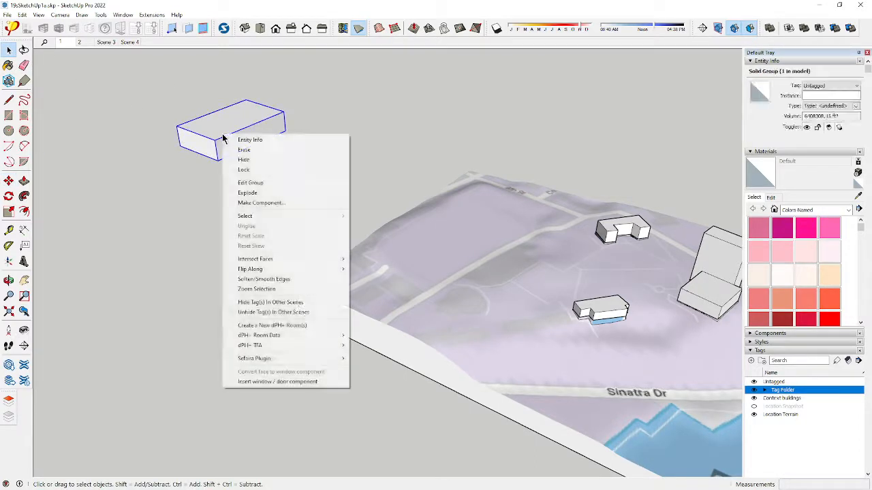
pyautogui.click(261, 194)
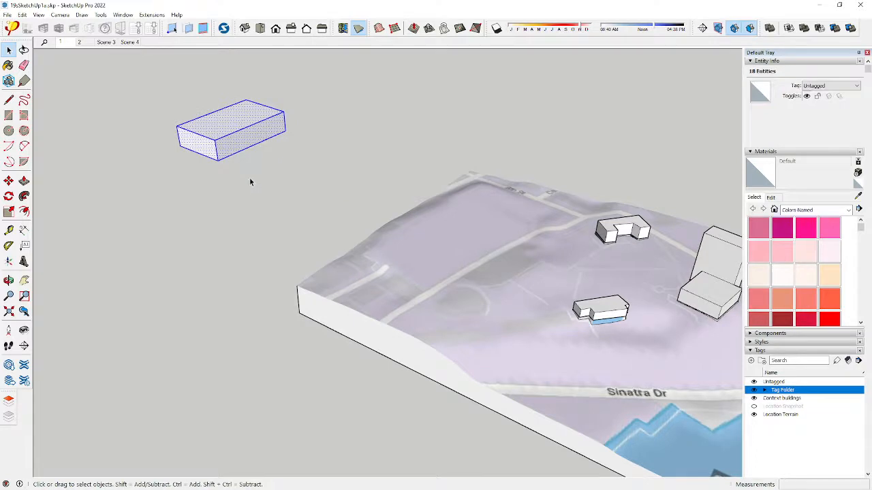
# Move the whole ungrouped box about 195' and clear the selection
pyautogui.press('m')
pyautogui.click(251, 158)
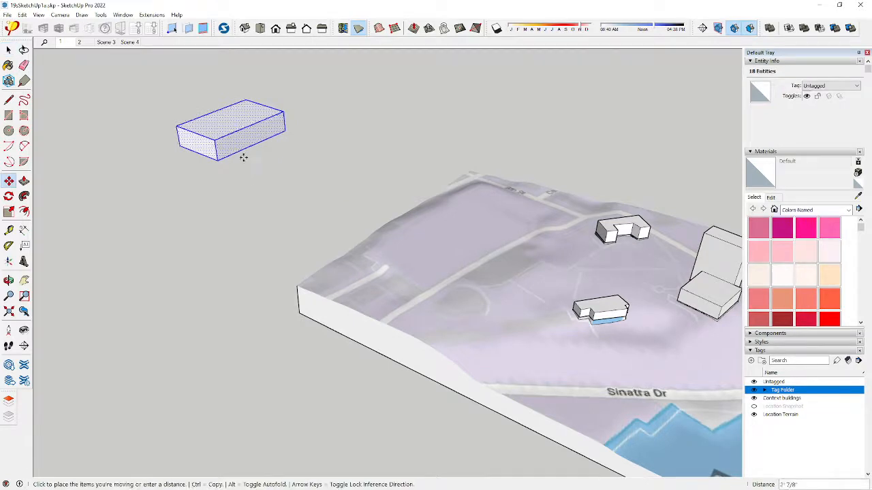
pyautogui.click(235, 180)
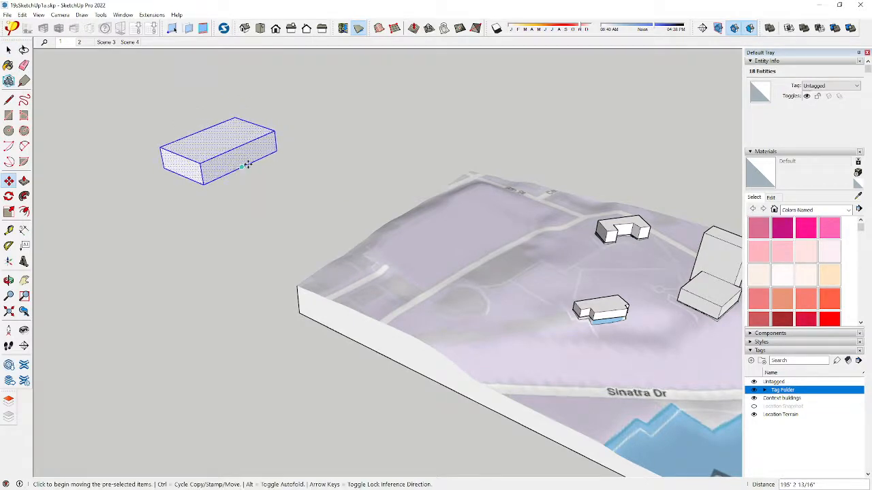
pyautogui.press('space')
pyautogui.click(290, 143)
# Move only the bottom edge of the box's long front face slightly outward
pyautogui.click(238, 175)
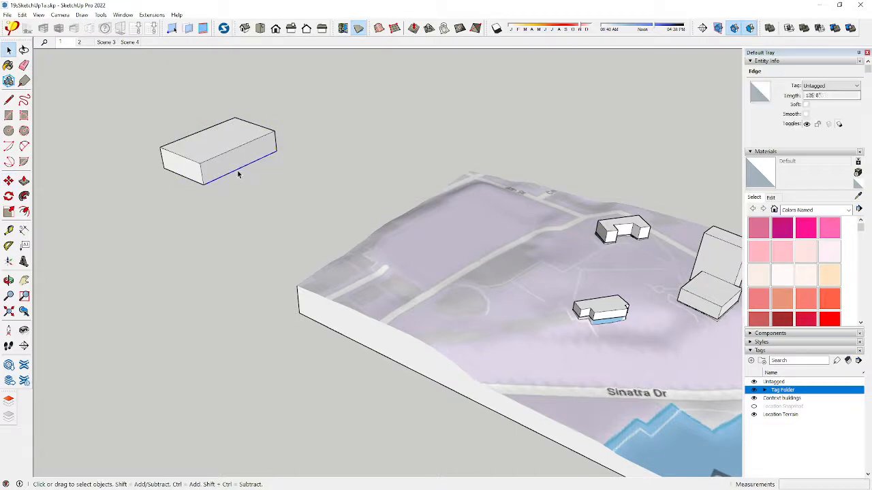
pyautogui.press('m')
pyautogui.click(231, 171)
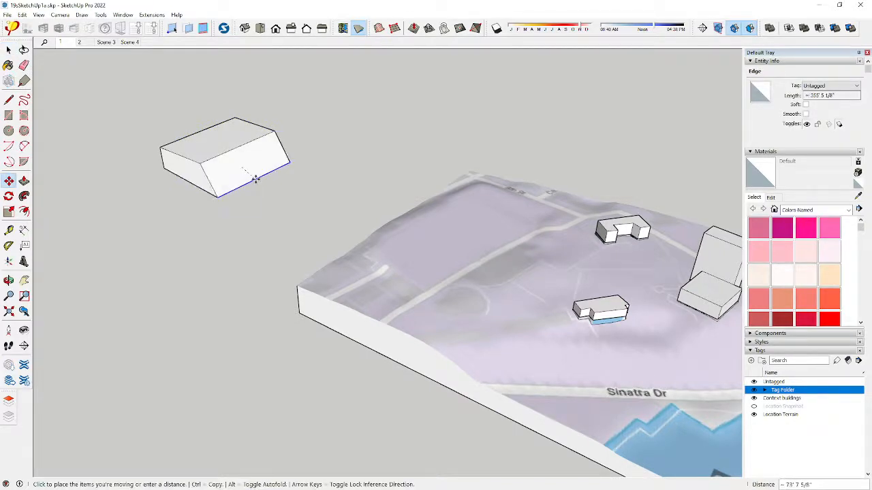
pyautogui.click(240, 175)
pyautogui.scroll(2, 238, 176)
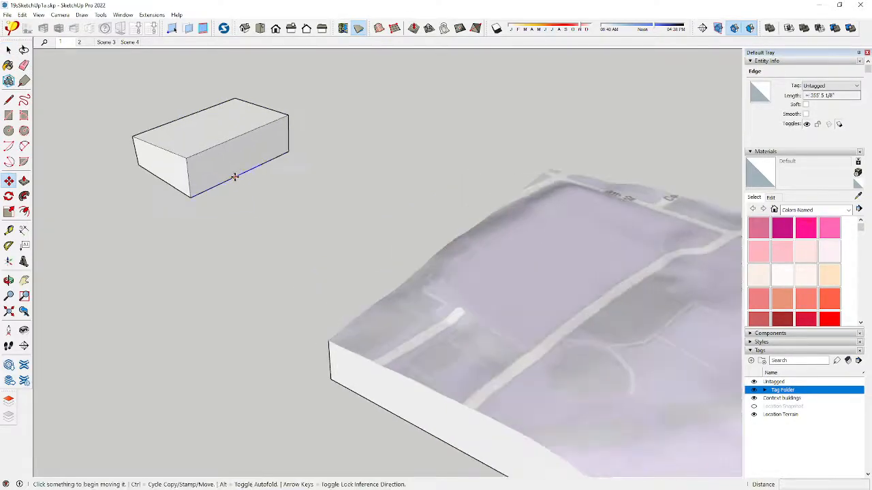
# Draw a rectangle about 127' 6" by 41' 2" in the middle of the box's long front face
pyautogui.click(9, 116)
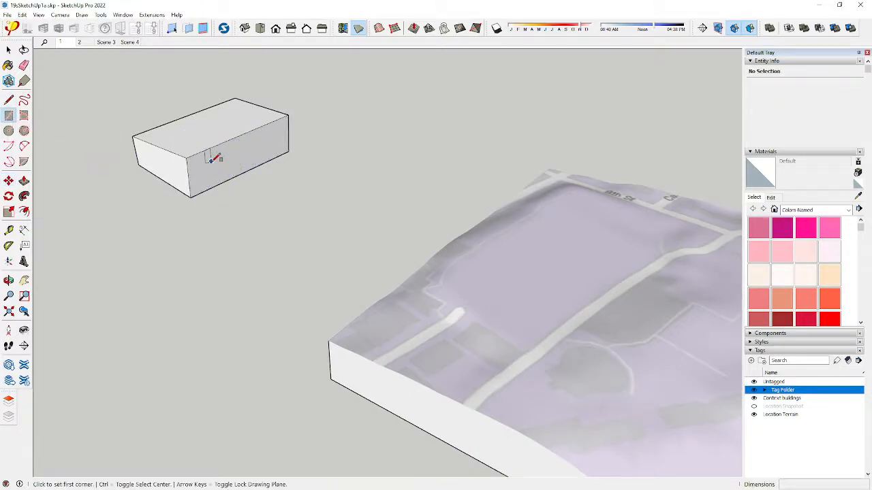
pyautogui.click(212, 162)
pyautogui.click(248, 161)
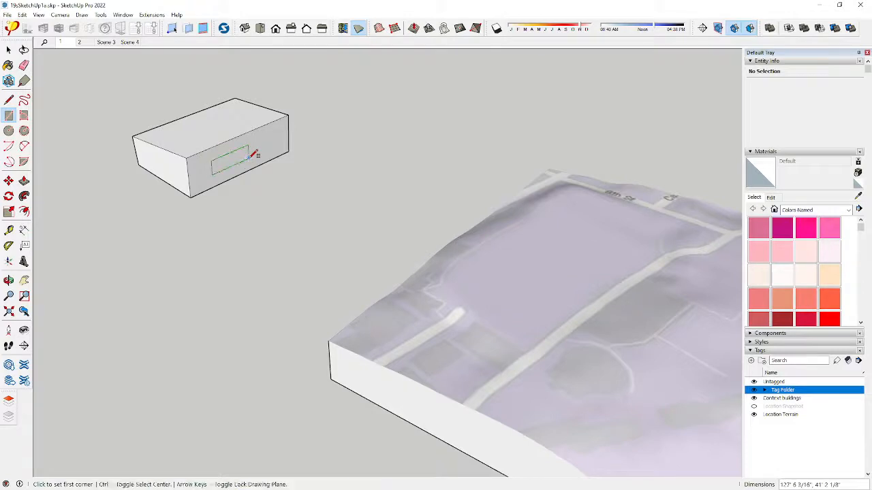
pyautogui.click(8, 50)
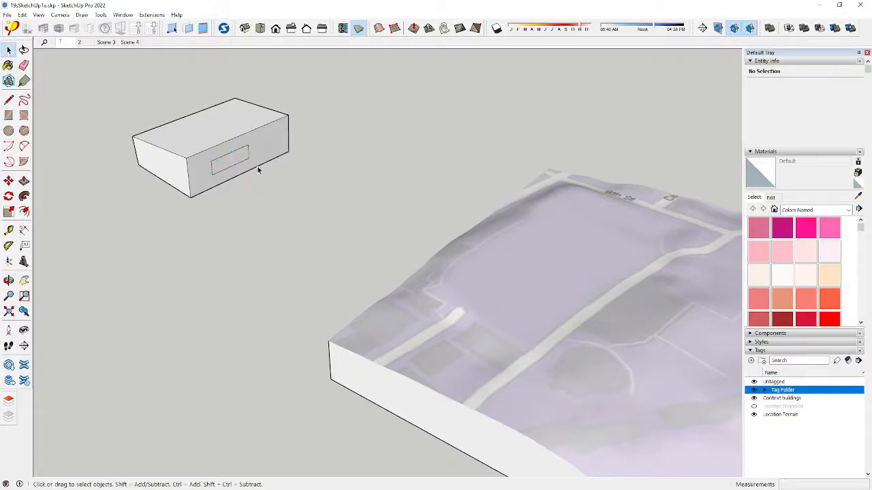
pyautogui.click(233, 164)
pyautogui.scroll(4, 229, 167)
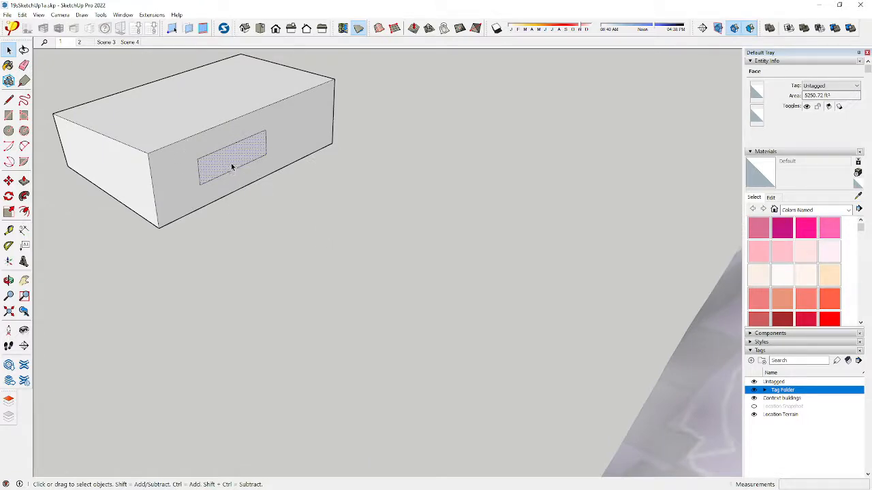
pyautogui.press('p')
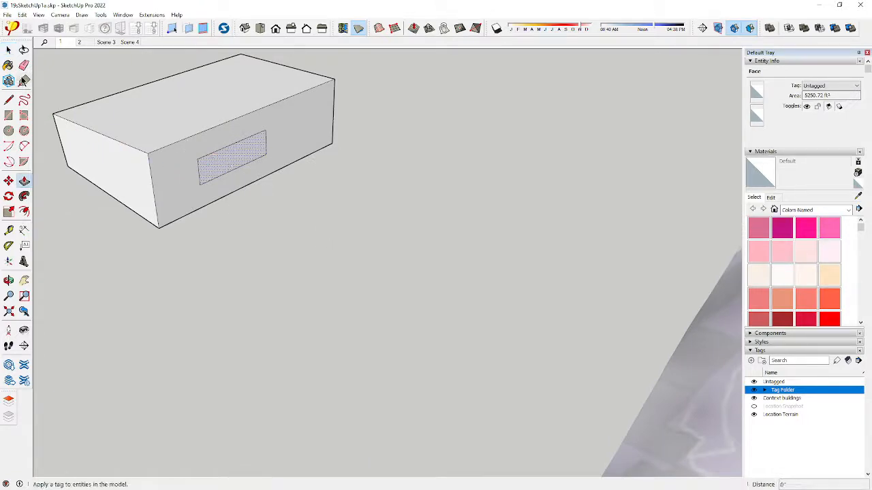
pyautogui.click(9, 51)
pyautogui.scroll(5, 204, 174)
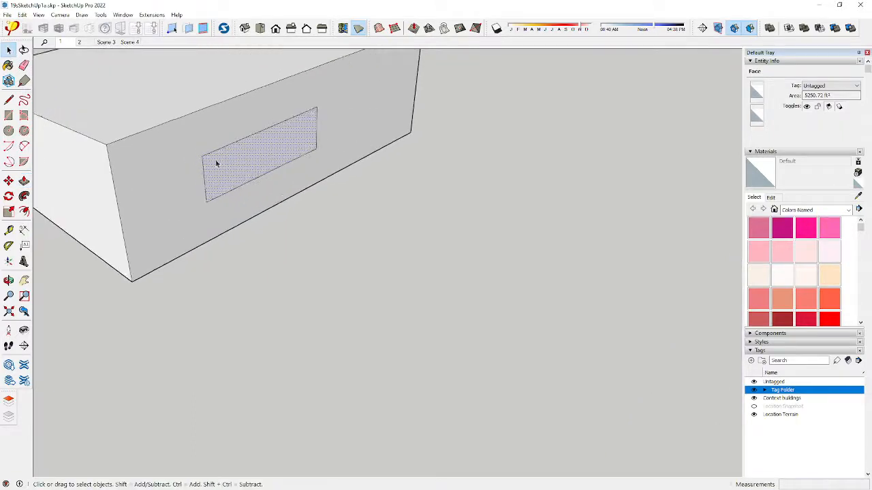
# Move the small rectangle's vertical edge about 38' toward the box's near corner, lengthening the rectangle
pyautogui.click(195, 169)
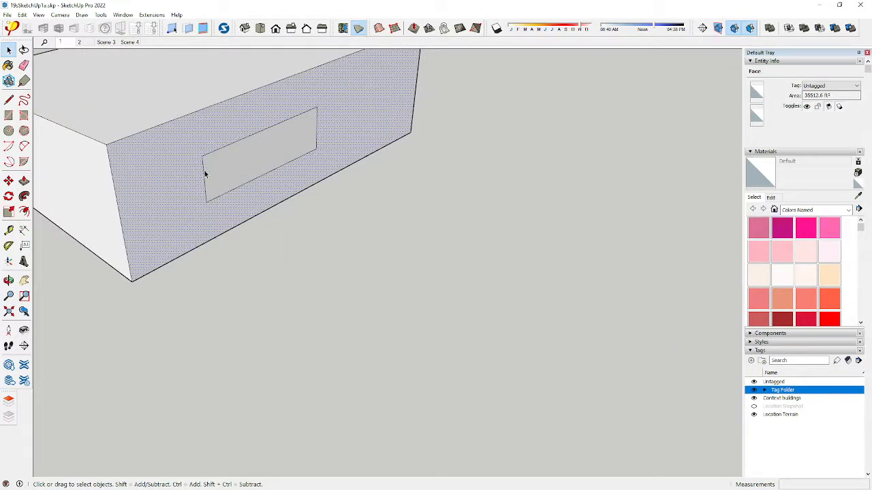
pyautogui.click(203, 174)
pyautogui.press('m')
pyautogui.click(203, 173)
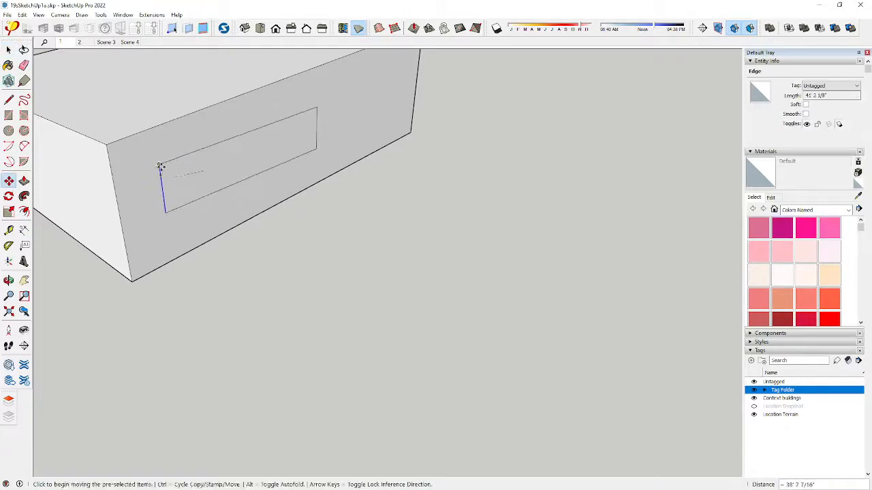
# Move the small rectangle's near vertical edge freely off the box's front face, up above the box's top
pyautogui.click(139, 86)
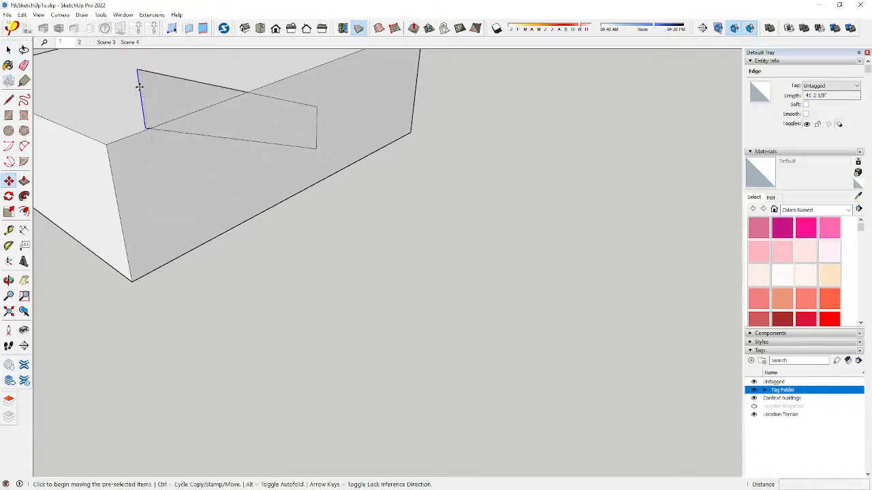
pyautogui.click(139, 86)
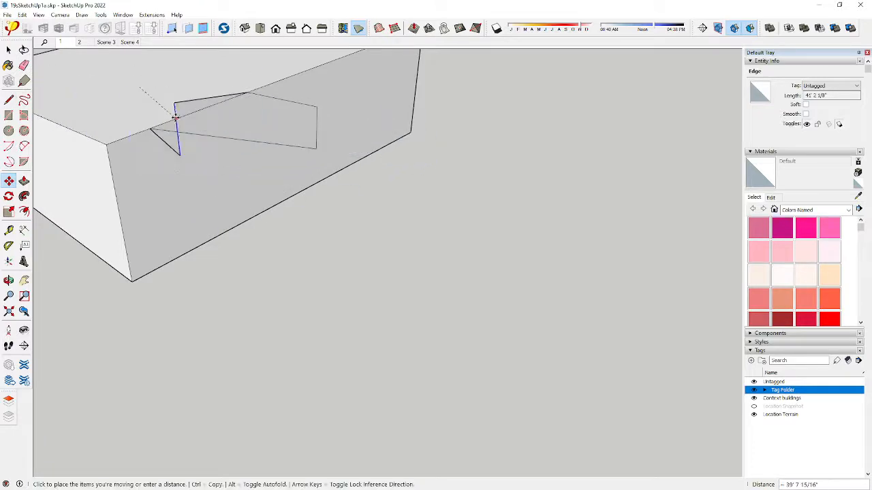
pyautogui.scroll(-3, 185, 126)
pyautogui.middleClick(187, 137)
pyautogui.rightClick(187, 136)
pyautogui.click(197, 145)
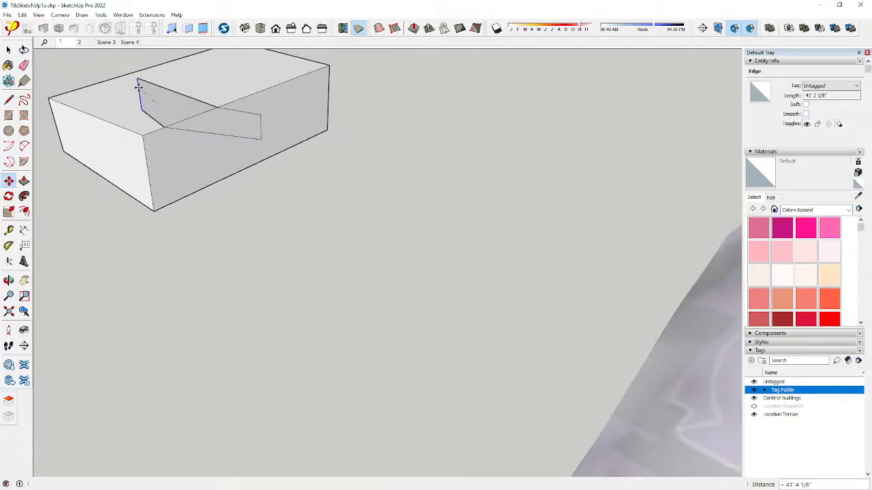
pyautogui.click(138, 80)
pyautogui.rightClick(147, 142)
pyautogui.click(171, 163)
# Select the whole ungrouped box with its distorted rectangle and delete it
pyautogui.moveTo(189, 295); pyautogui.dragTo(307, 302, button='middle')
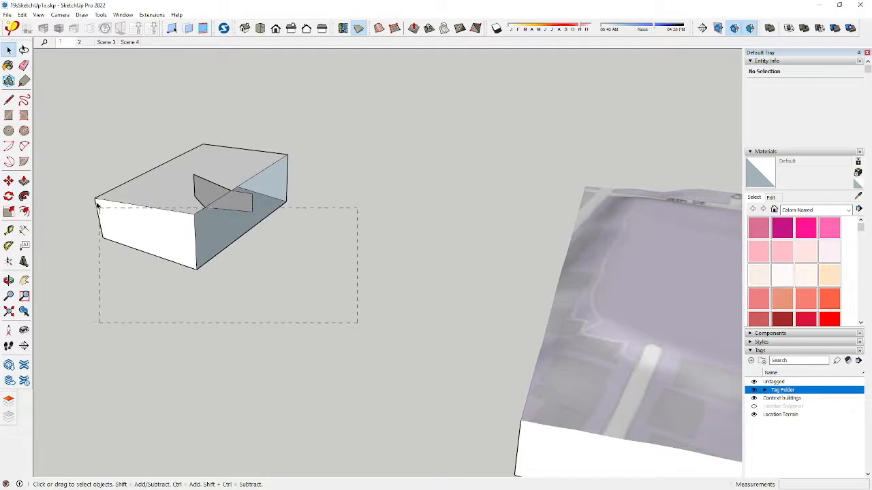
pyautogui.moveTo(96, 202); pyautogui.dragTo(96, 203)
pyautogui.press('Delete')
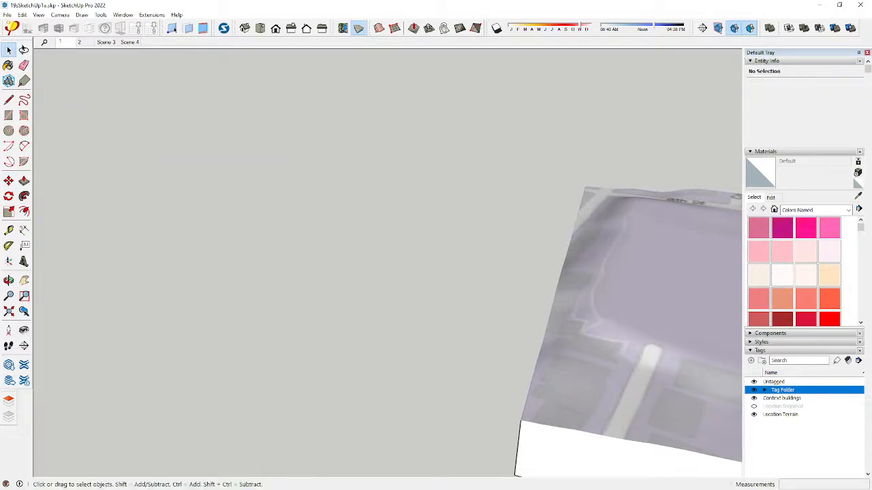
# Draw a rectangle about 187' by 132' 7" beside the terrain and extrude it upward into a low box
pyautogui.press('r')
pyautogui.click(191, 185)
pyautogui.click(293, 176)
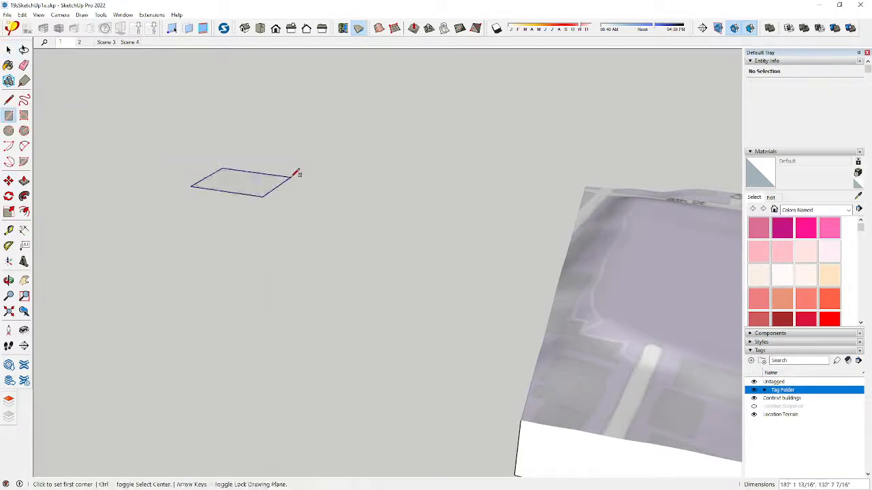
pyautogui.press('p')
pyautogui.click(257, 184)
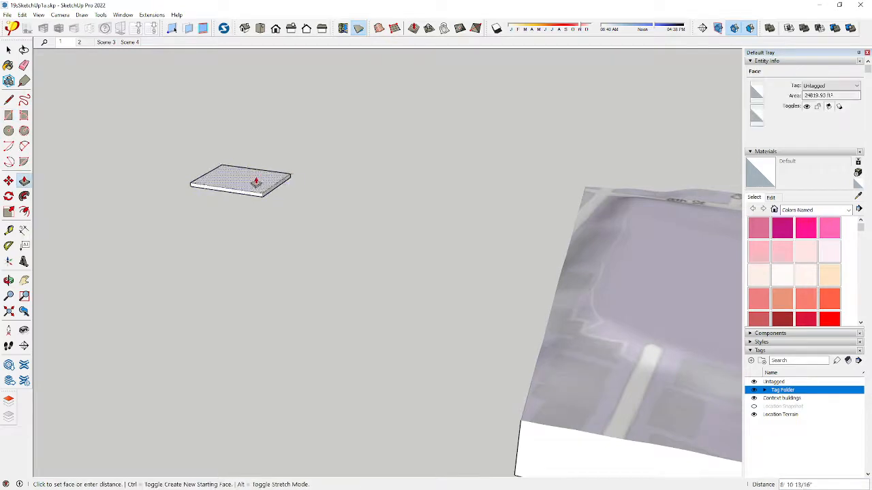
pyautogui.click(256, 172)
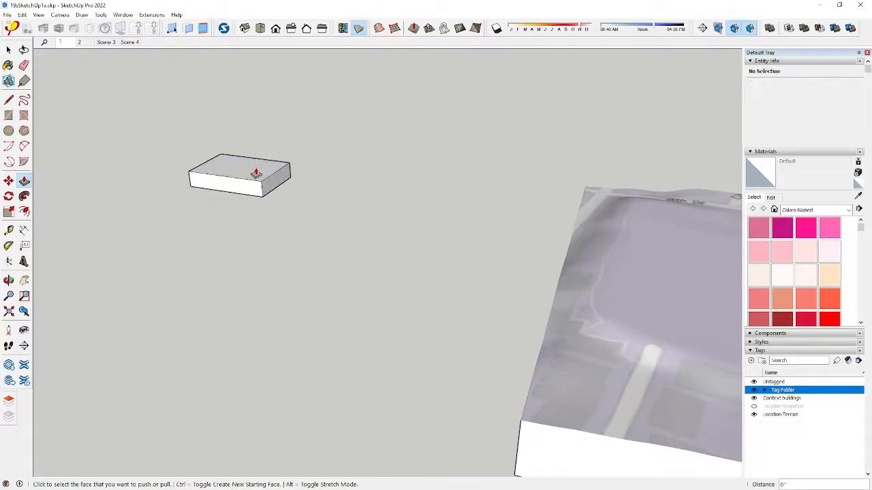
# Make the entire new low box a group, then delete that group
pyautogui.press('space')
pyautogui.moveTo(277, 227); pyautogui.dragTo(148, 127)
pyautogui.rightClick(238, 173)
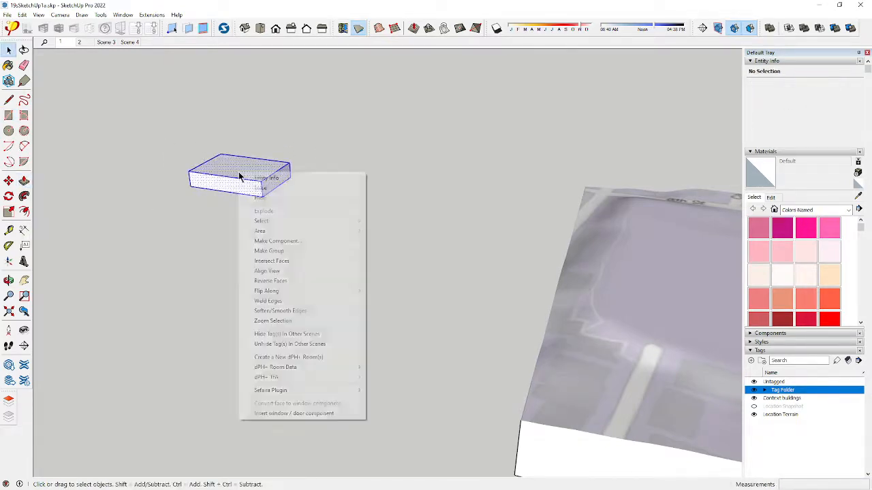
pyautogui.click(275, 250)
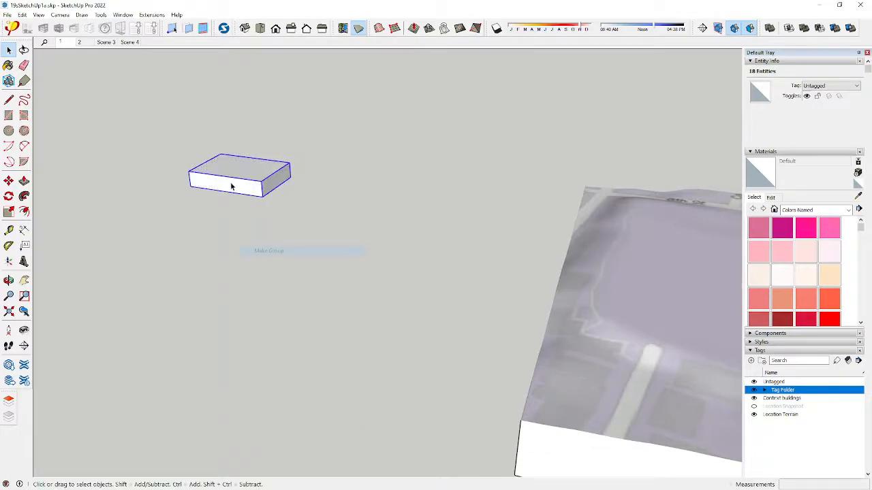
pyautogui.press('Delete')
# Switch to the top view and draw a rectangle about 1630' by 1050' covering the whole terrain
pyautogui.scroll(-6, 226, 180)
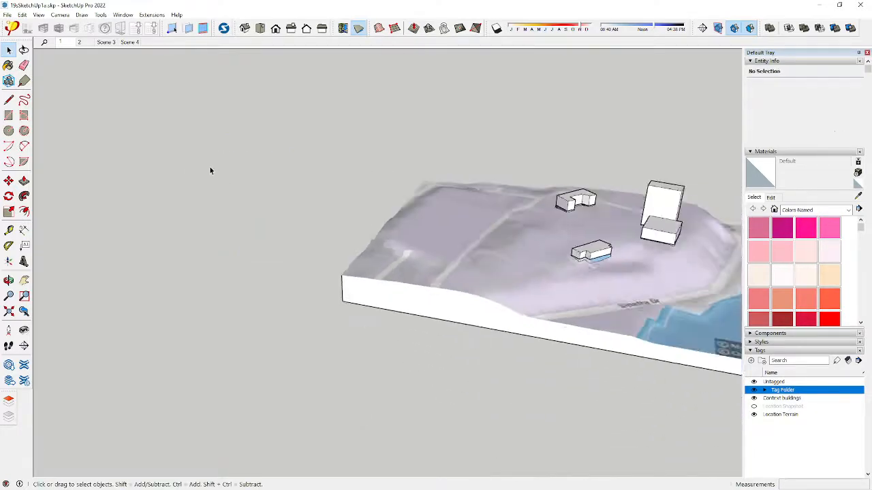
pyautogui.rightClick(531, 361)
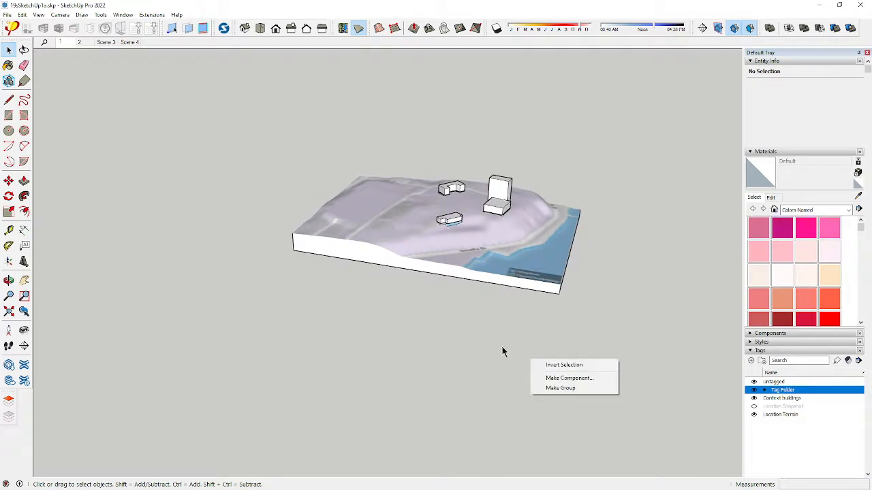
pyautogui.rightClick(572, 307)
pyautogui.moveTo(535, 333); pyautogui.dragTo(500, 359, button='middle')
pyautogui.moveTo(555, 337); pyautogui.dragTo(533, 338, button='middle')
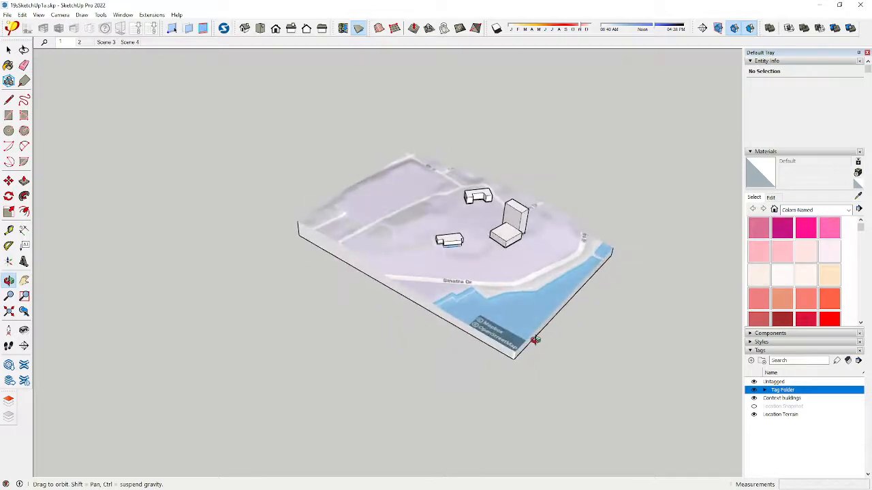
pyautogui.scroll(2, 633, 255)
pyautogui.scroll(1, 639, 263)
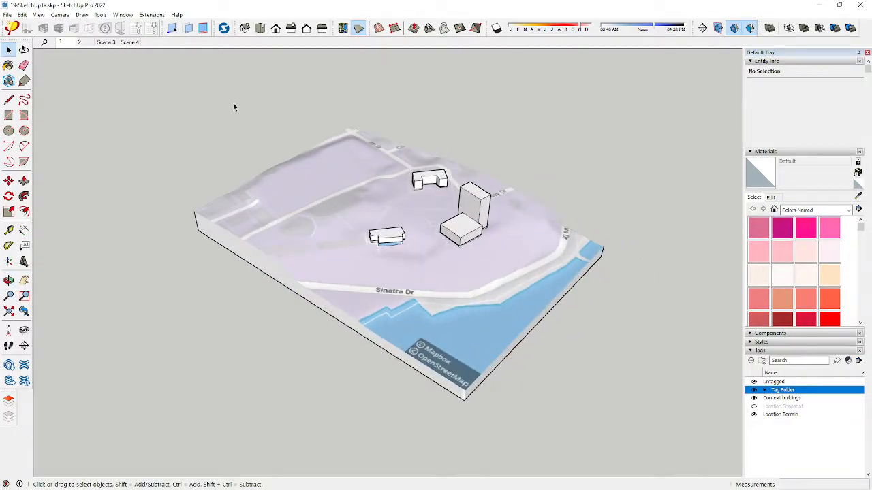
pyautogui.click(260, 30)
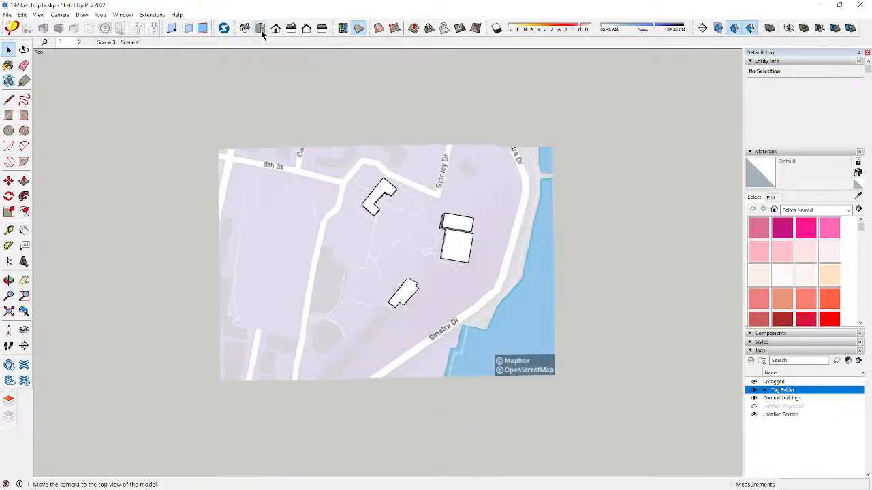
pyautogui.click(14, 116)
pyautogui.click(194, 136)
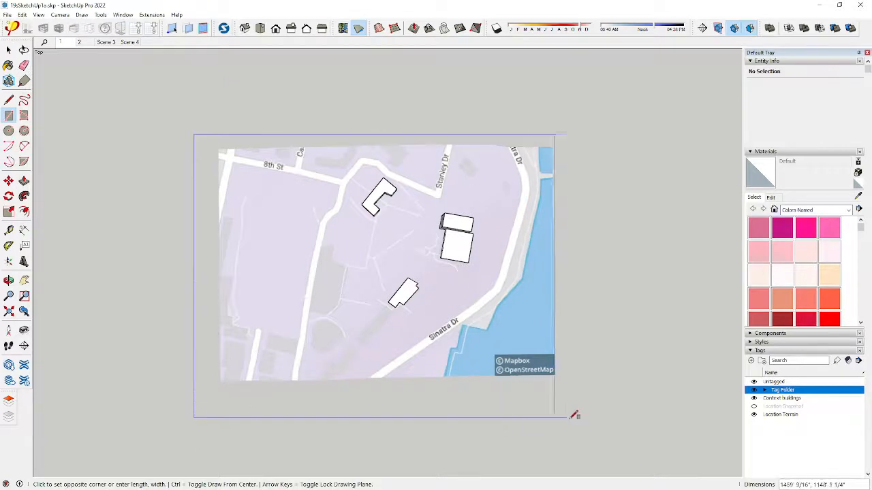
pyautogui.click(596, 393)
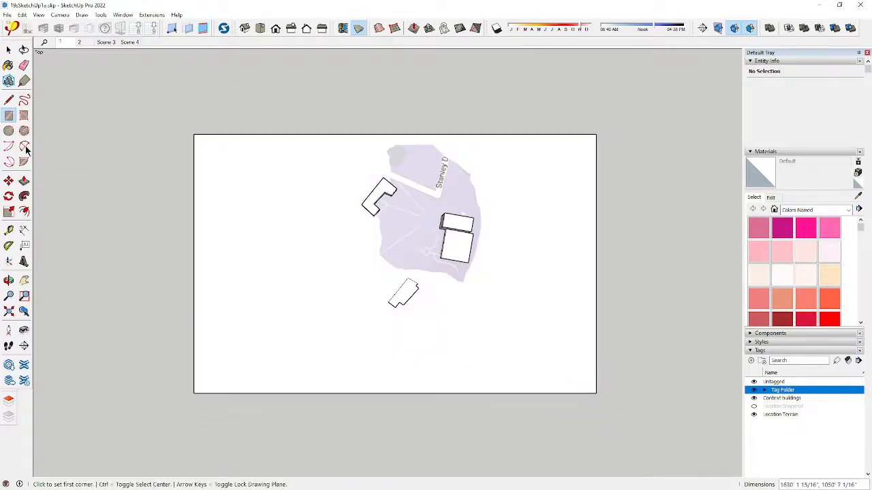
# Select the large rectangle's face and edges above the terrain and make them a group
pyautogui.press('space')
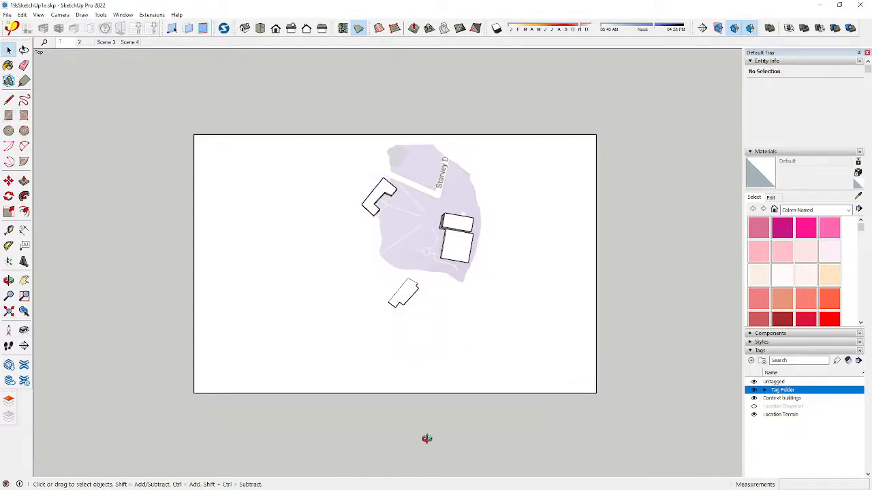
pyautogui.moveTo(427, 438); pyautogui.dragTo(231, 293, button='middle')
pyautogui.moveTo(153, 308); pyautogui.dragTo(139, 286)
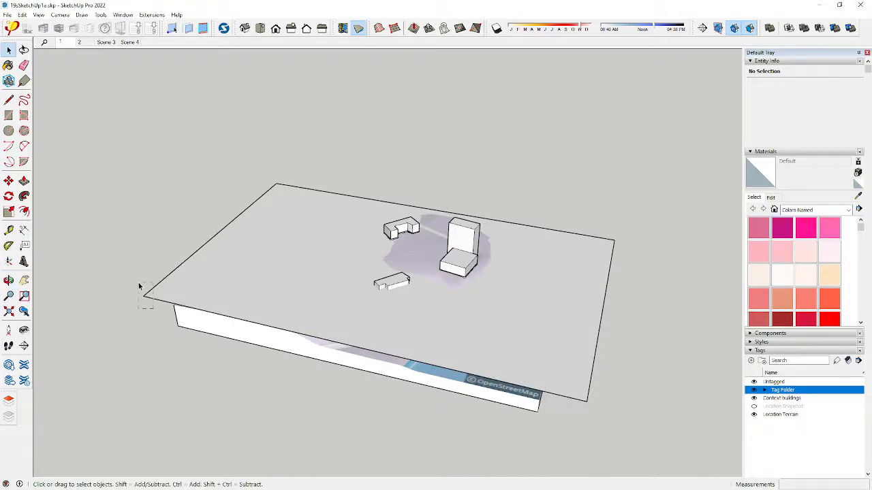
pyautogui.moveTo(139, 286); pyautogui.dragTo(139, 286)
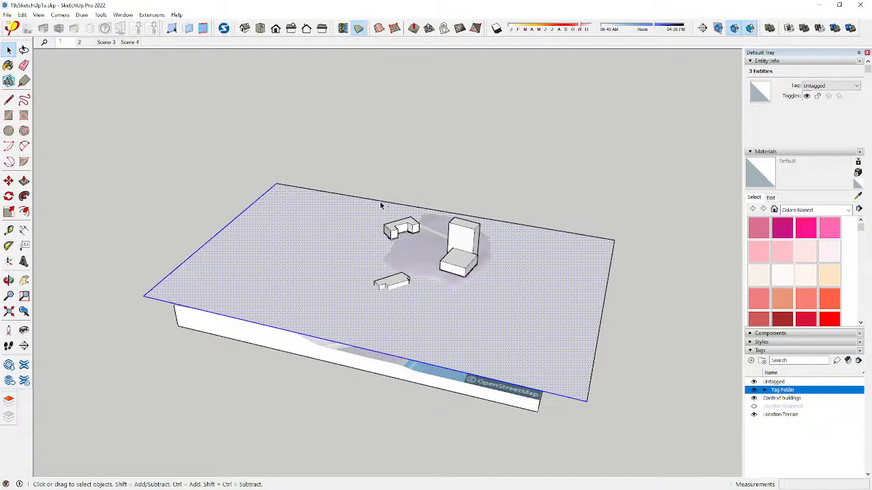
pyautogui.keyDown('ctrl'); pyautogui.click(380, 205); pyautogui.keyUp('ctrl')
pyautogui.rightClick(173, 286)
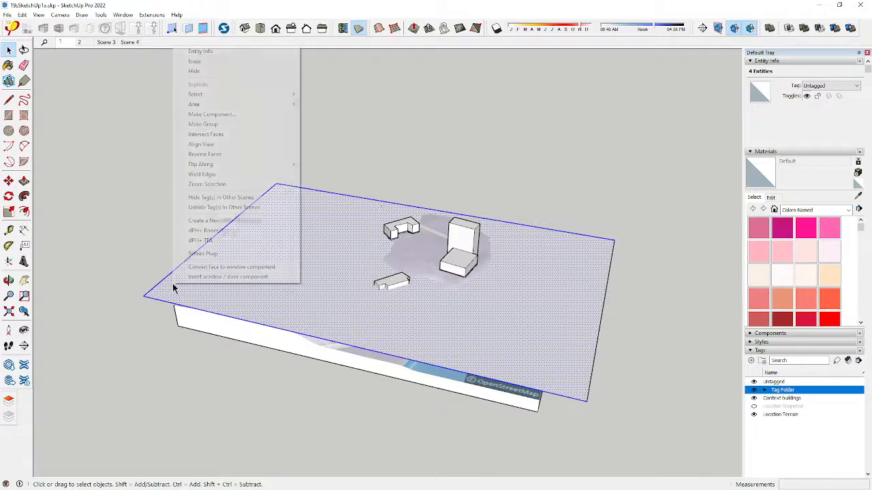
pyautogui.click(199, 124)
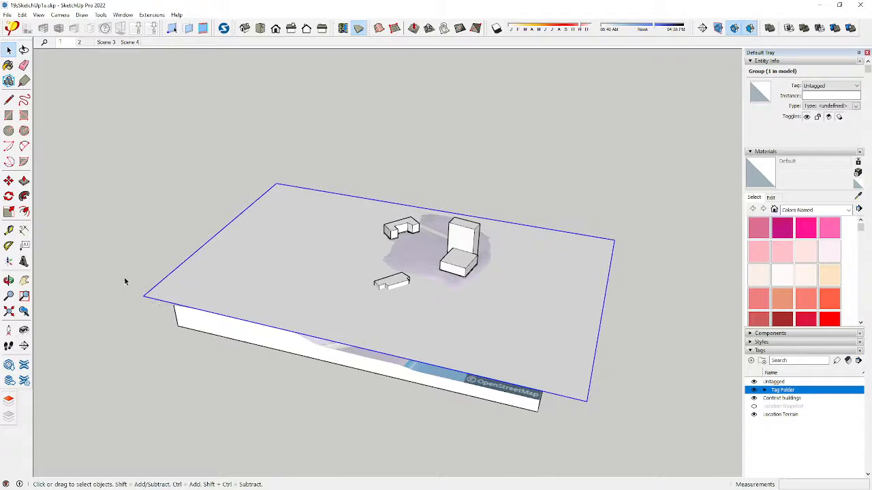
# Copy the rectangle group straight down by 5' and array it into 30 evenly spaced copies
pyautogui.press('m')
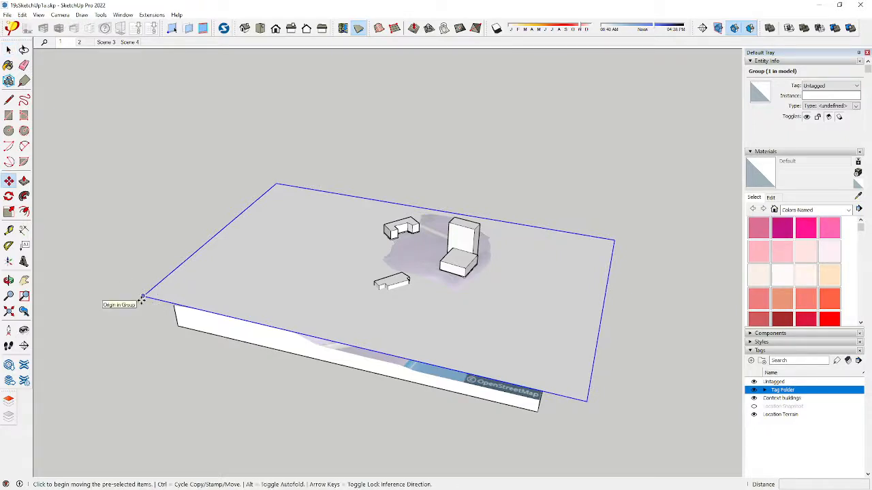
pyautogui.press('ctrl')
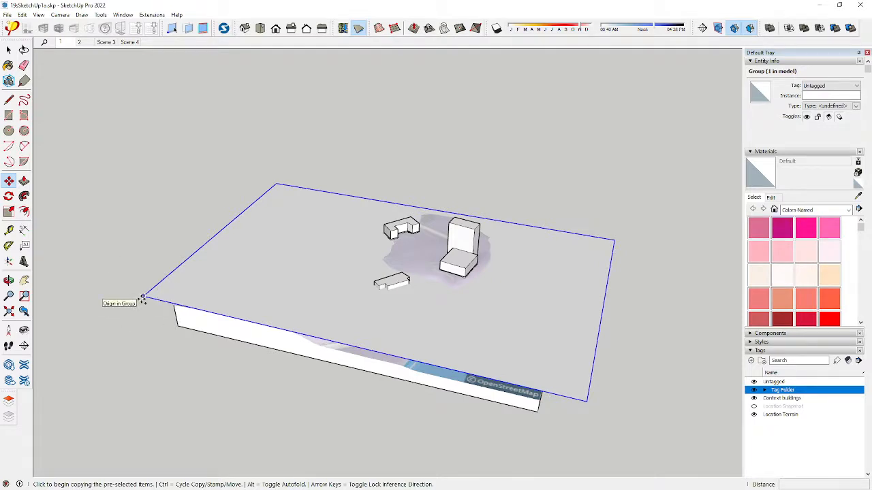
pyautogui.click(143, 299)
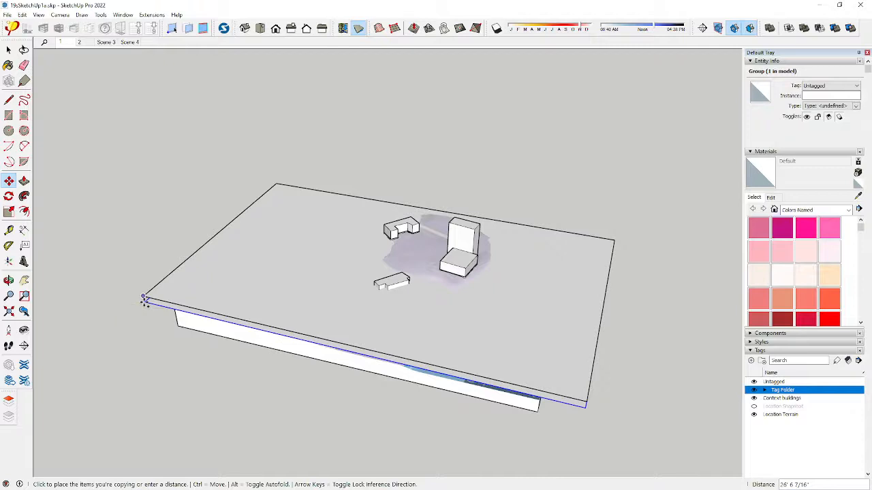
pyautogui.write('5')
pyautogui.press('Return')
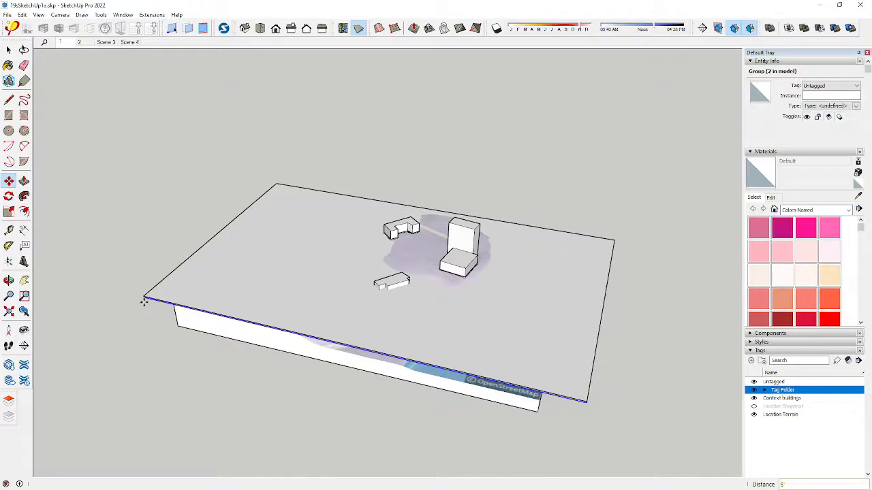
pyautogui.write('30')
pyautogui.write('x')
pyautogui.press('Return')
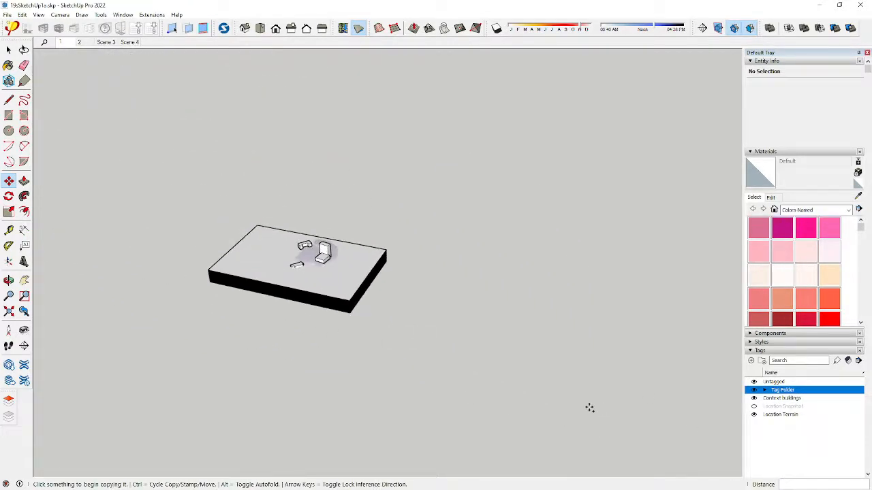
# Select the whole stack of horizontal planes and intersect their faces with the model
pyautogui.scroll(4, 214, 269)
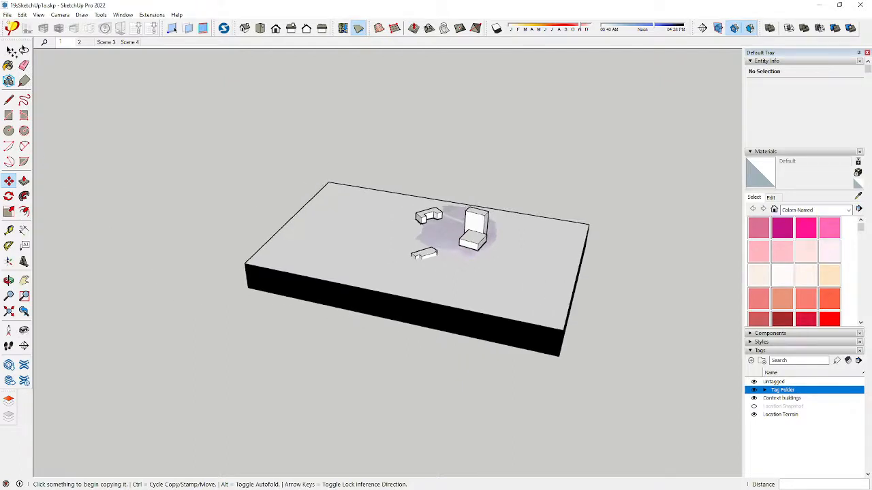
pyautogui.press('space')
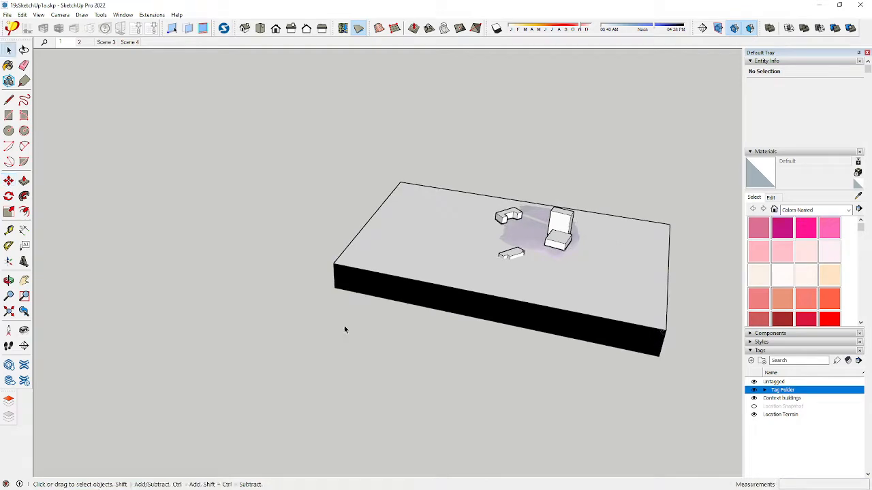
pyautogui.scroll(1, 344, 325)
pyautogui.scroll(2, 355, 304)
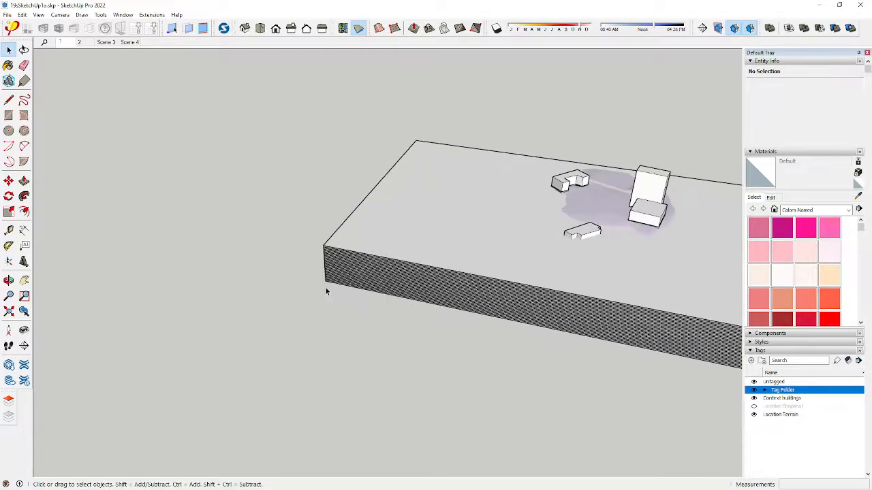
pyautogui.moveTo(331, 288); pyautogui.dragTo(311, 235)
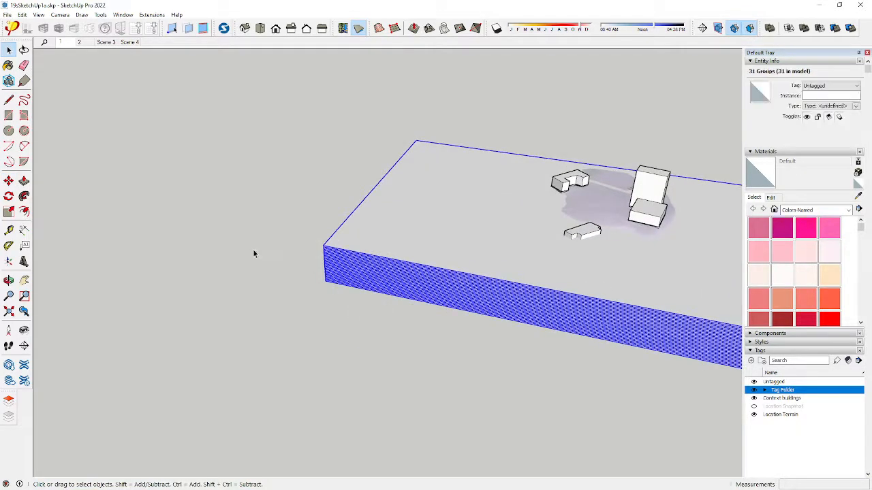
pyautogui.scroll(-2, 177, 269)
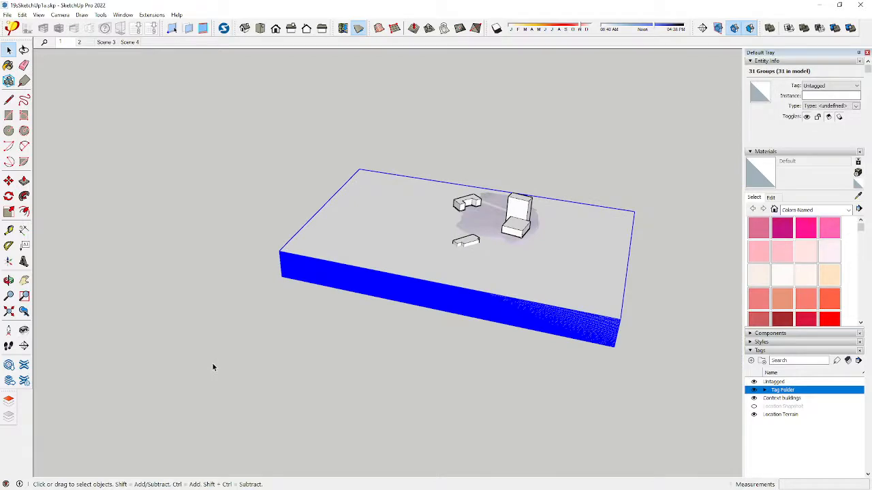
pyautogui.click(23, 14)
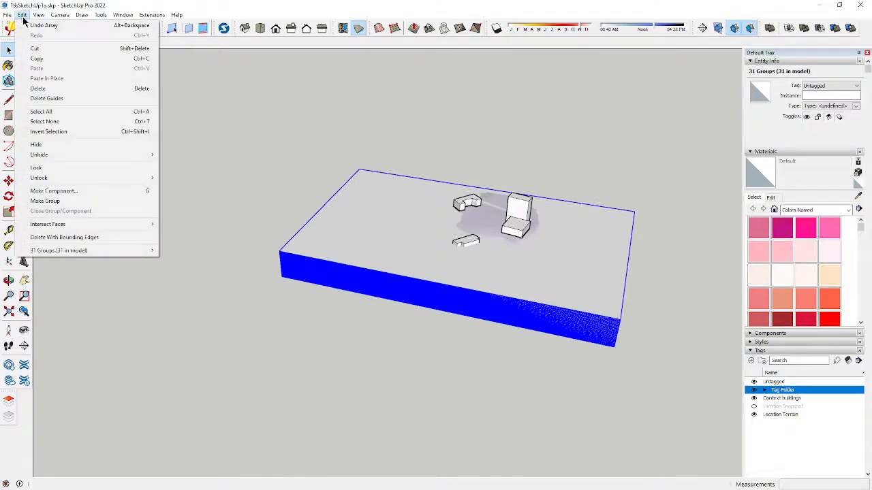
pyautogui.rightClick(288, 256)
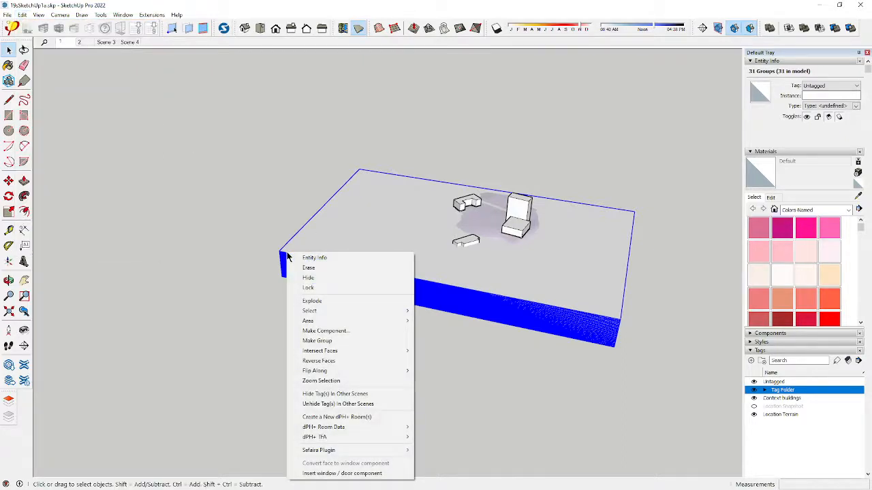
pyautogui.moveTo(325, 354)
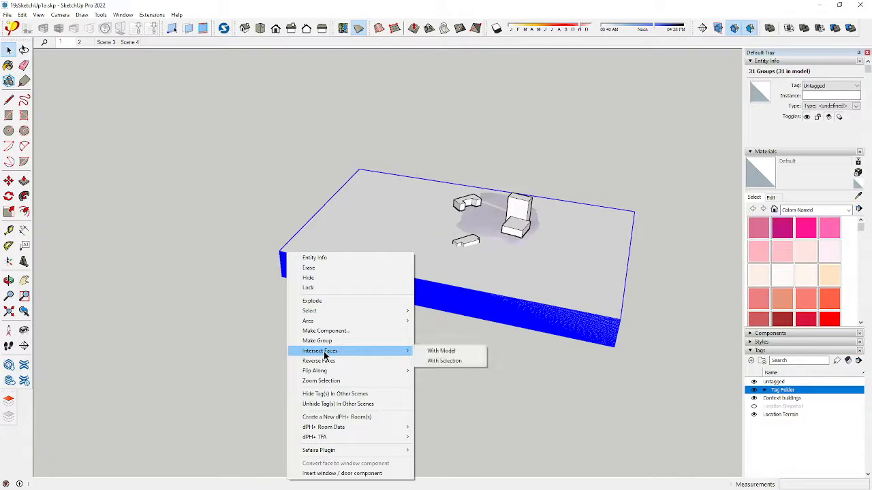
pyautogui.click(468, 351)
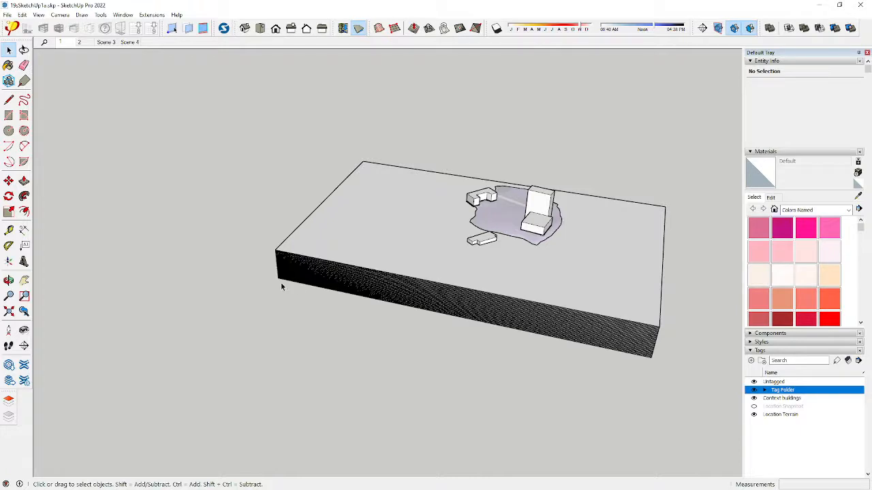
# Select all the stacked plane groups and delete them, leaving only the intersection lines on the terrain
pyautogui.moveTo(280, 282); pyautogui.dragTo(261, 246)
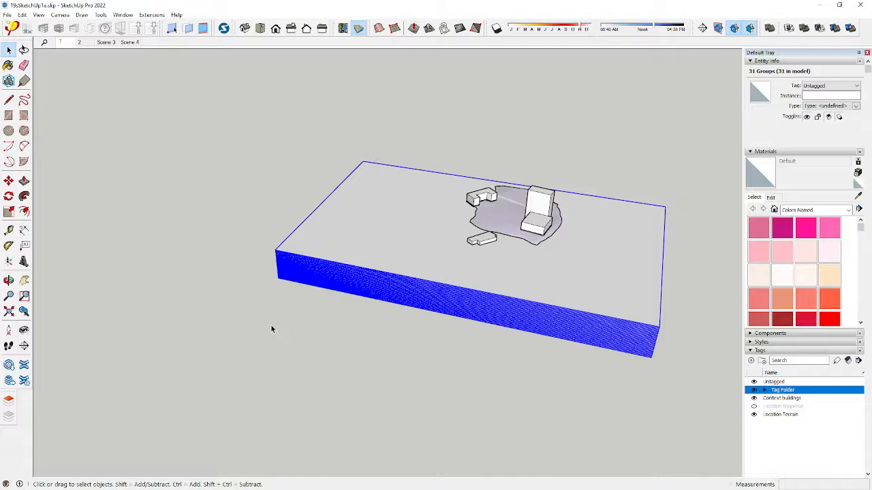
pyautogui.press('Delete')
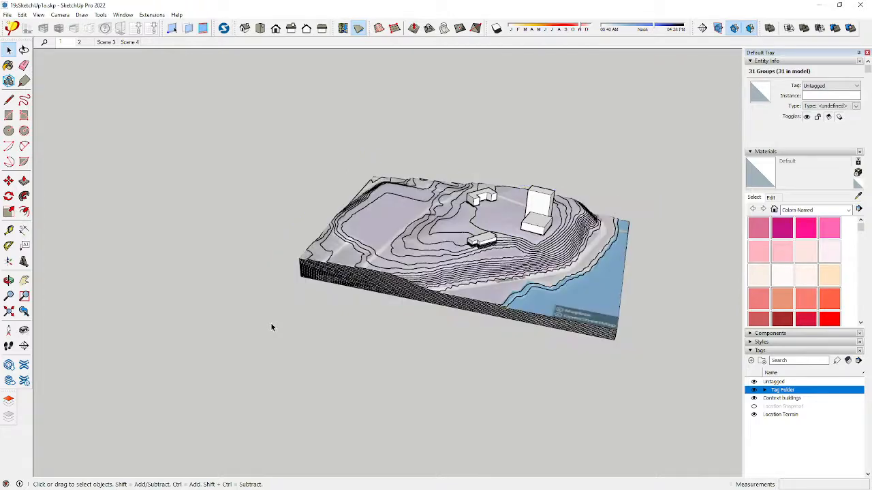
pyautogui.moveTo(542, 366); pyautogui.dragTo(520, 399, button='middle')
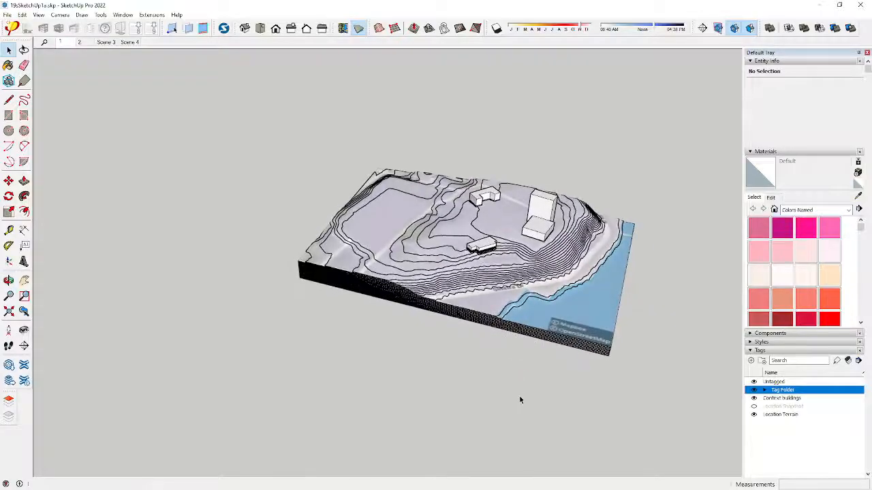
# Examine the contour edges on the terrain and around the low building up close, including a single contour segment
pyautogui.scroll(5, 460, 208)
pyautogui.scroll(10, 461, 207)
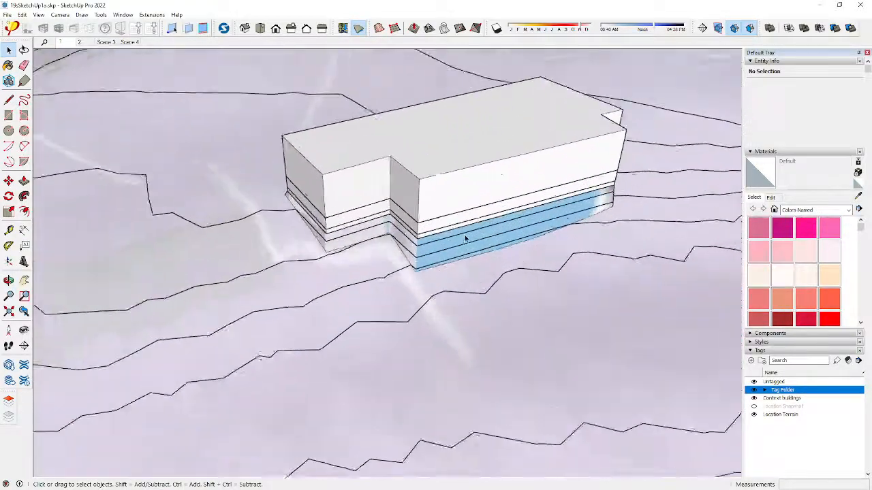
pyautogui.rightClick(449, 308)
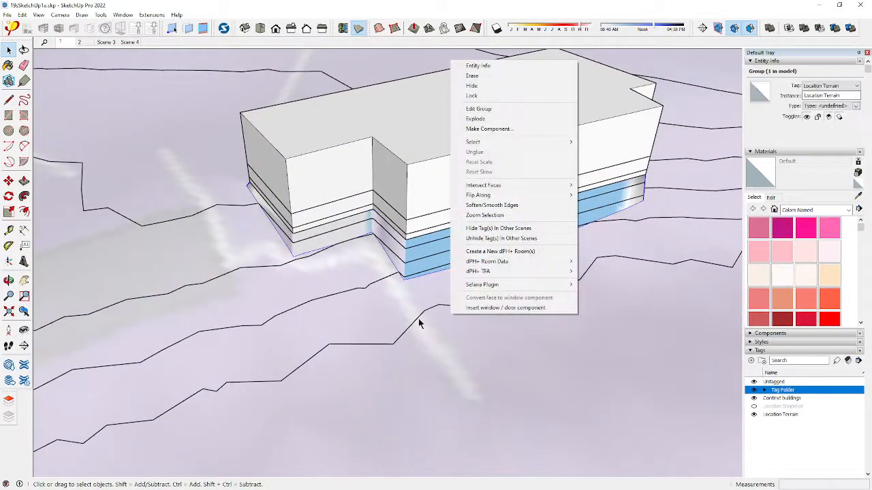
pyautogui.click(441, 308)
pyautogui.moveTo(444, 307); pyautogui.dragTo(452, 217, button='middle')
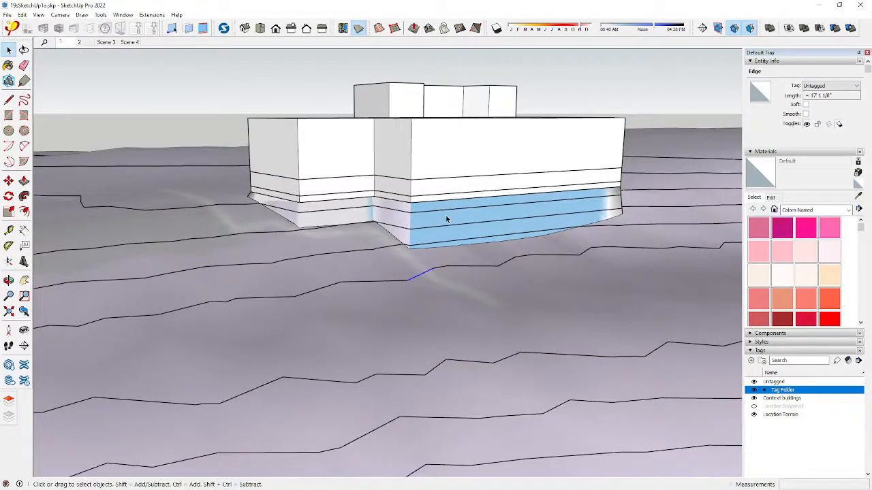
pyautogui.scroll(-10, 448, 215)
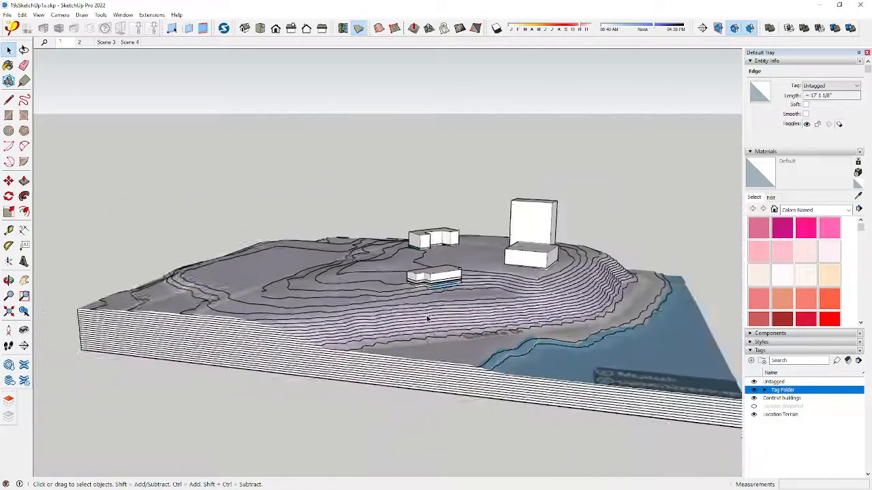
pyautogui.scroll(-3, 428, 318)
pyautogui.moveTo(345, 424); pyautogui.dragTo(439, 434, button='middle')
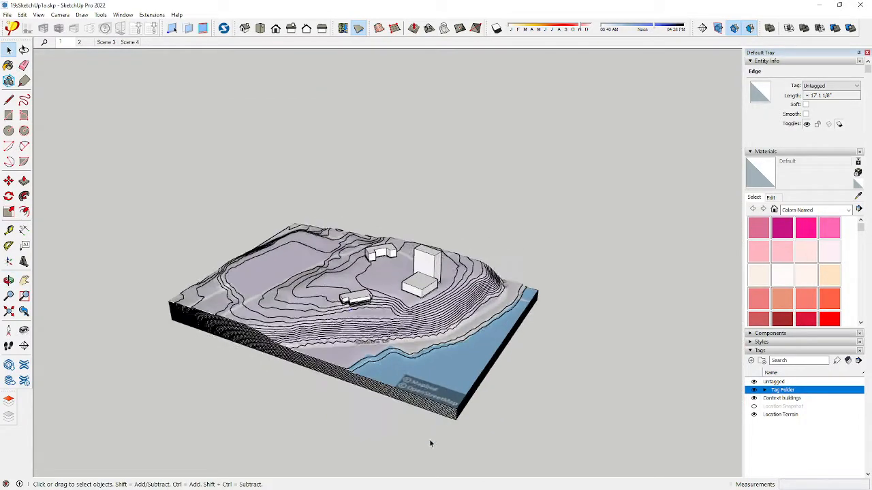
# Open the layer manager and hide the Site folder, isolating the contour lines
pyautogui.click(10, 403)
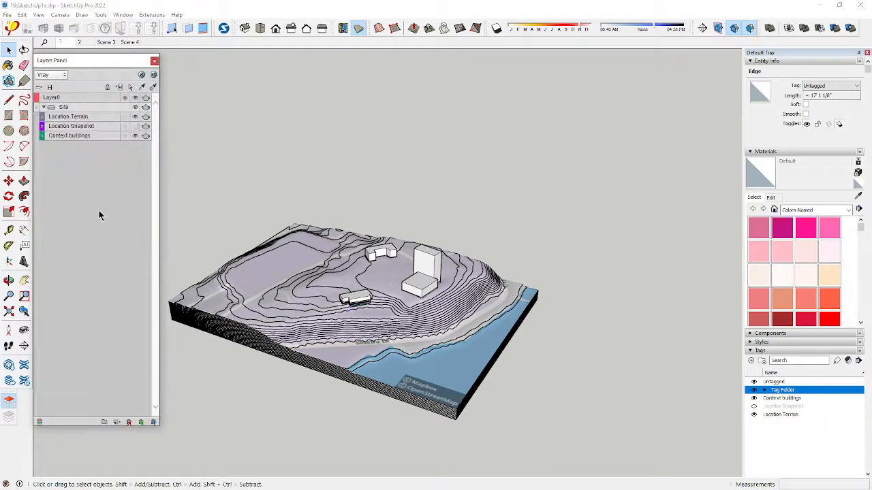
pyautogui.click(135, 106)
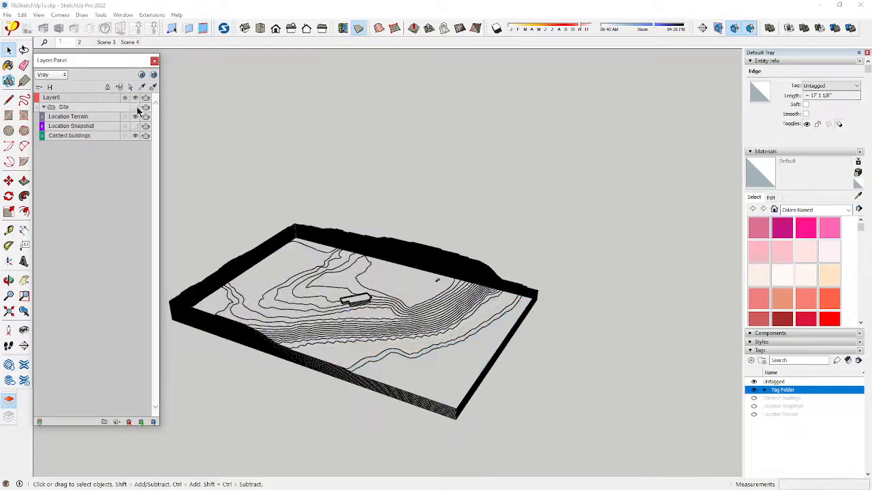
pyautogui.scroll(-1, 598, 214)
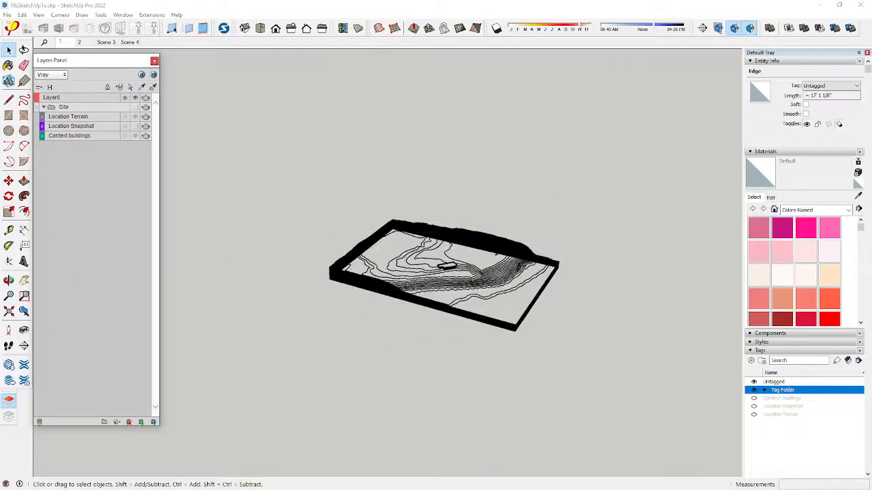
# Select all the contour edges and make them one group
pyautogui.click(542, 398)
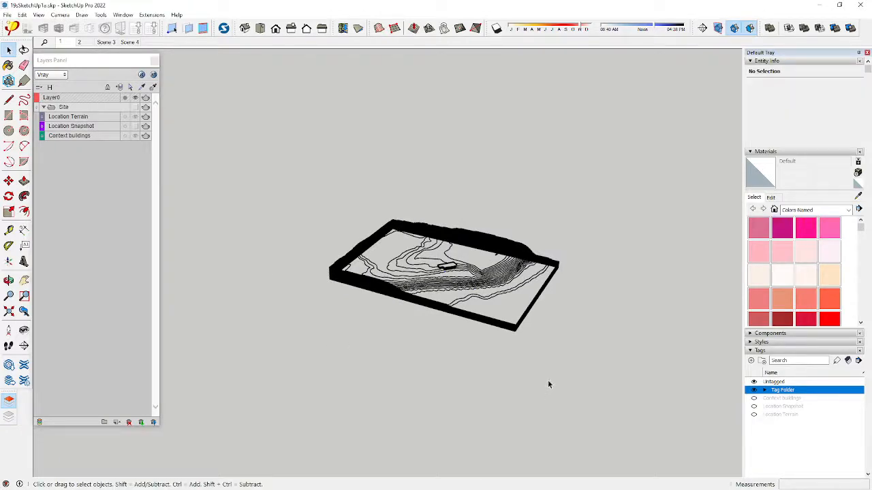
pyautogui.moveTo(544, 385)
pyautogui.mouseDown(button='middle')
pyautogui.moveTo(506, 247)
pyautogui.moveTo(500, 273)
pyautogui.moveTo(530, 377)
pyautogui.mouseUp(button='middle')
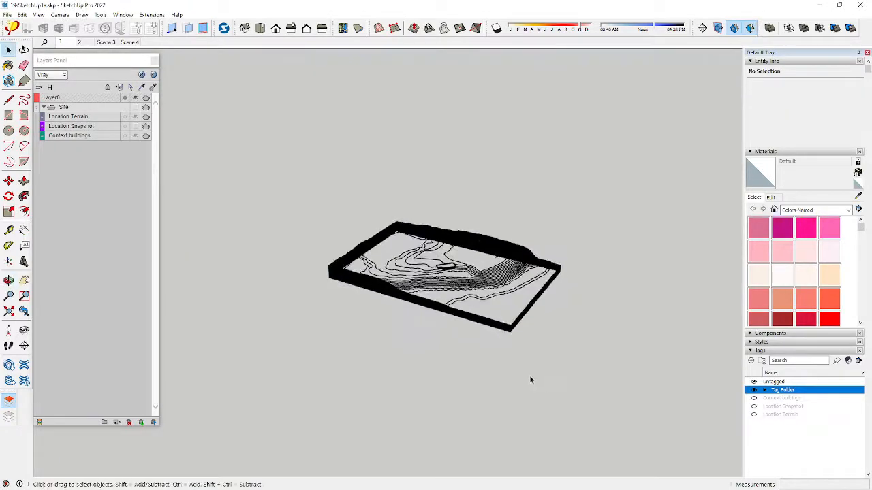
pyautogui.moveTo(596, 384); pyautogui.dragTo(302, 175)
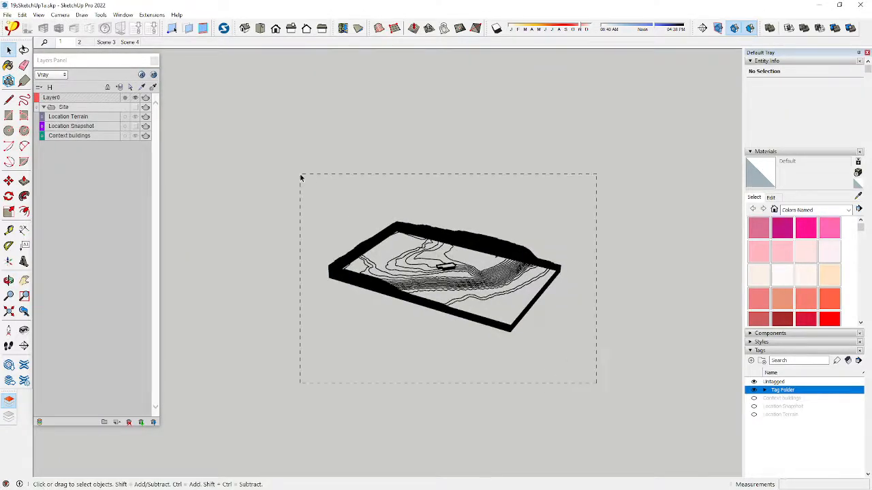
pyautogui.rightClick(480, 247)
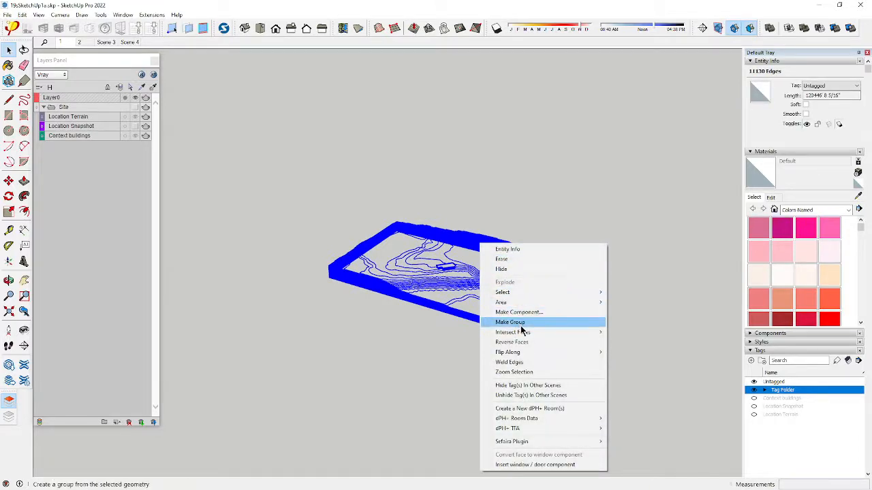
pyautogui.click(494, 323)
# Add a new layer below Context buildings and name it Contour
pyautogui.click(57, 136)
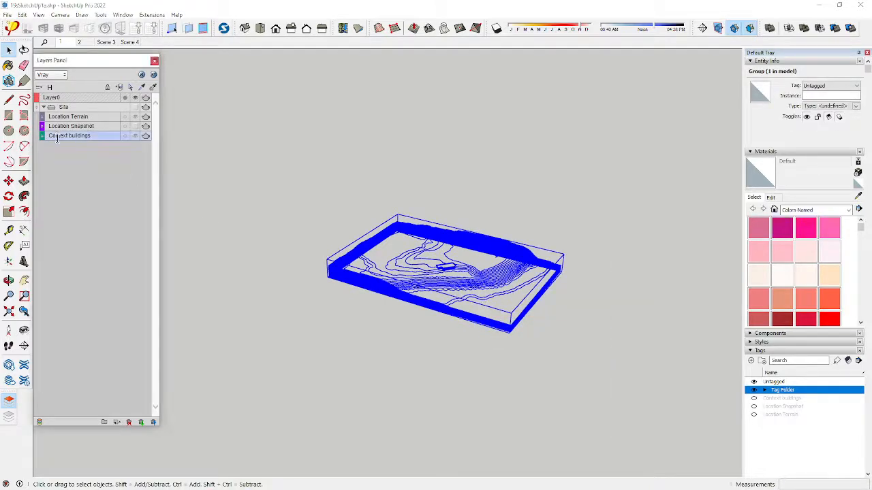
pyautogui.click(117, 422)
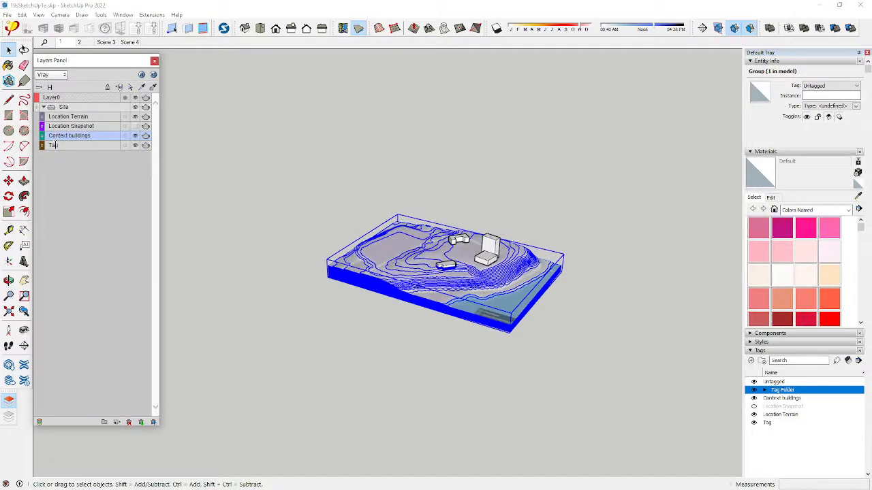
pyautogui.doubleClick(55, 145)
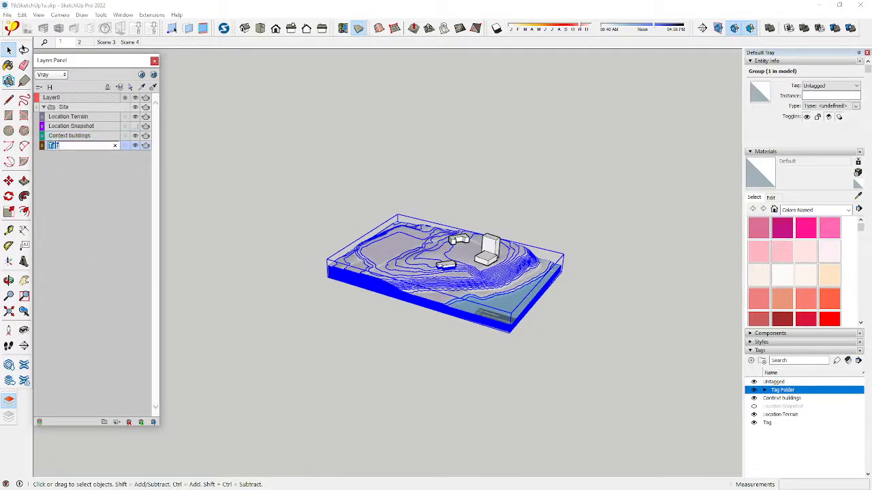
pyautogui.write('Contour')
pyautogui.press('Return')
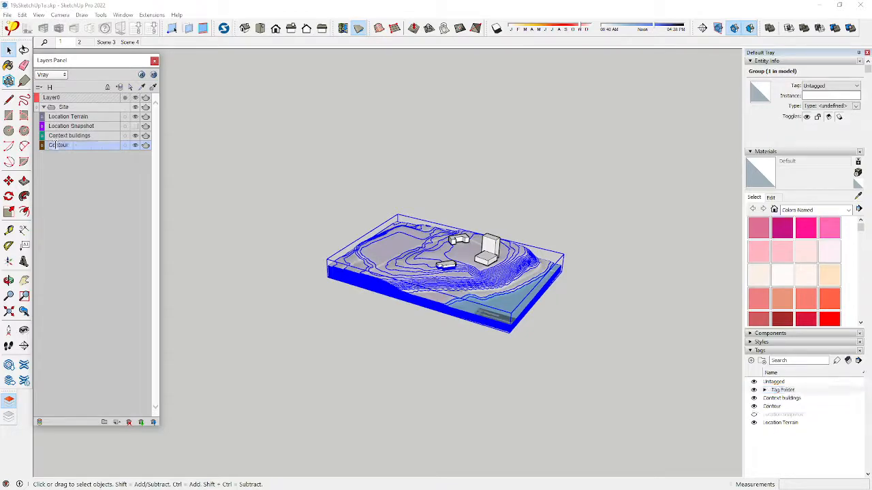
# Deselect the contour group and hide the Location Terrain and Context buildings layers
pyautogui.click(298, 253)
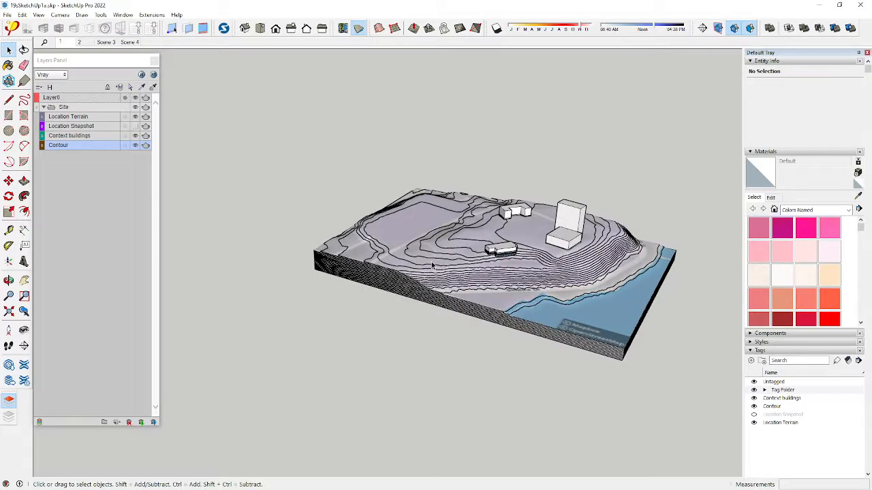
pyautogui.scroll(3, 391, 296)
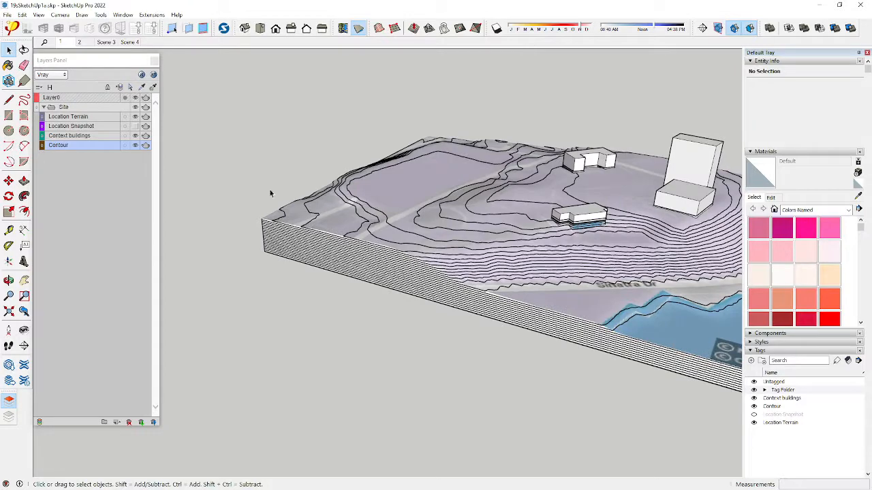
pyautogui.click(135, 117)
pyautogui.click(135, 136)
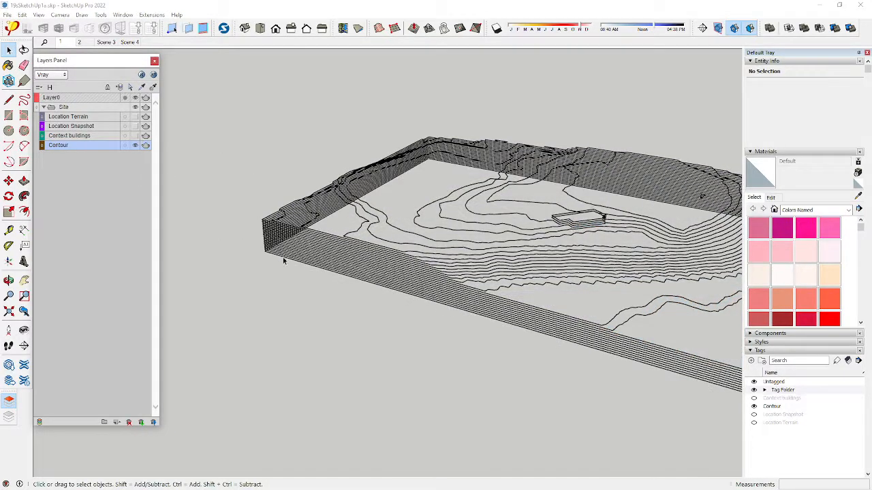
# Open the contour group for editing and delete a patch of the stacked lines on its long side
pyautogui.moveTo(286, 262); pyautogui.dragTo(333, 276, button='middle')
pyautogui.doubleClick(381, 251)
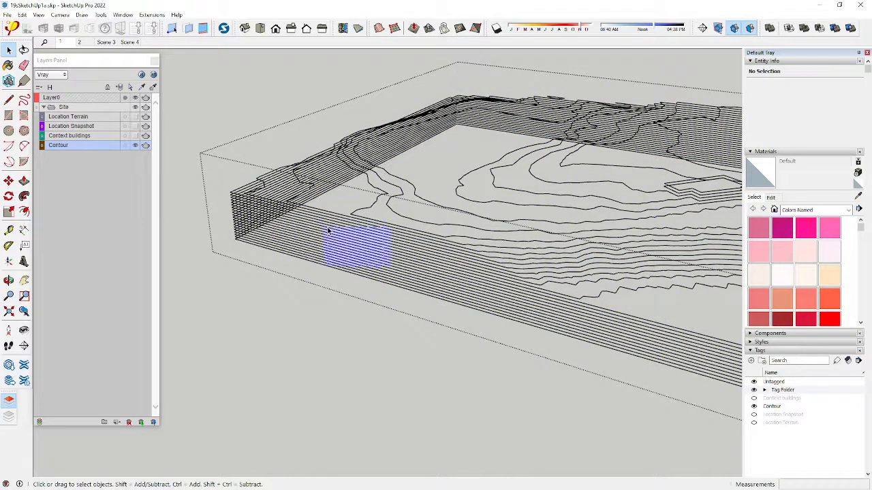
pyautogui.moveTo(385, 286); pyautogui.dragTo(481, 264, button='middle')
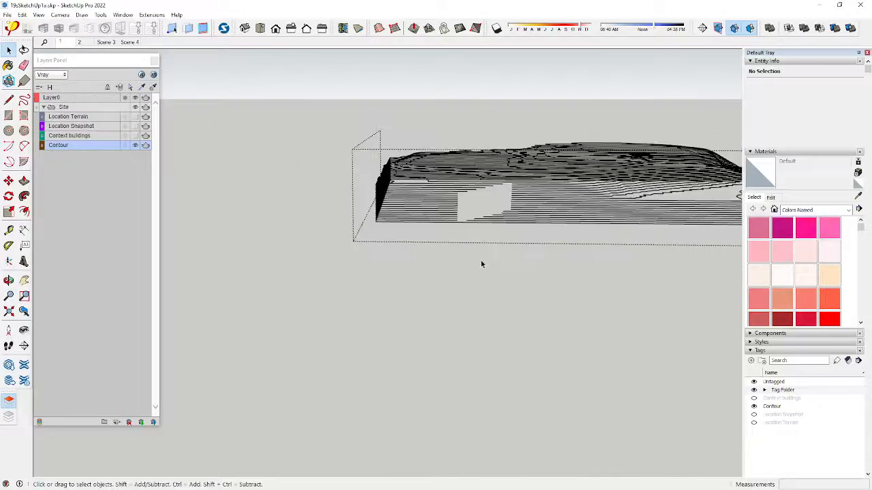
# Show the contour group from the front in parallel projection
pyautogui.click(290, 29)
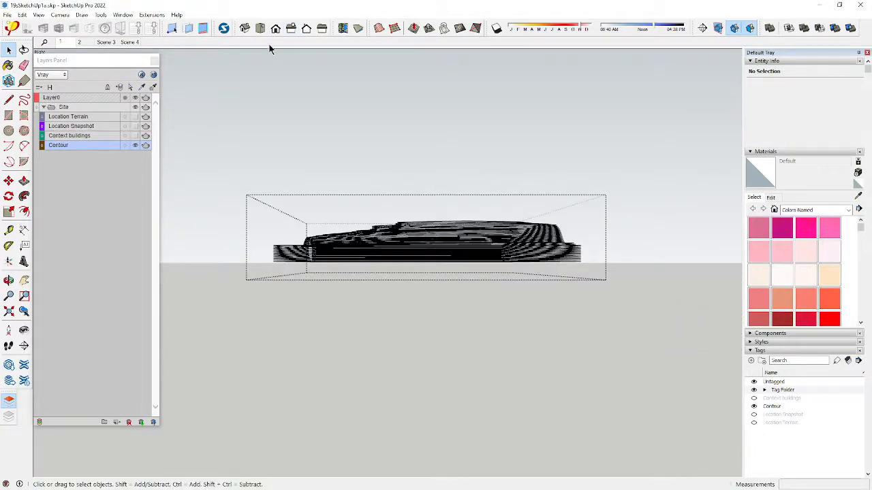
pyautogui.click(275, 28)
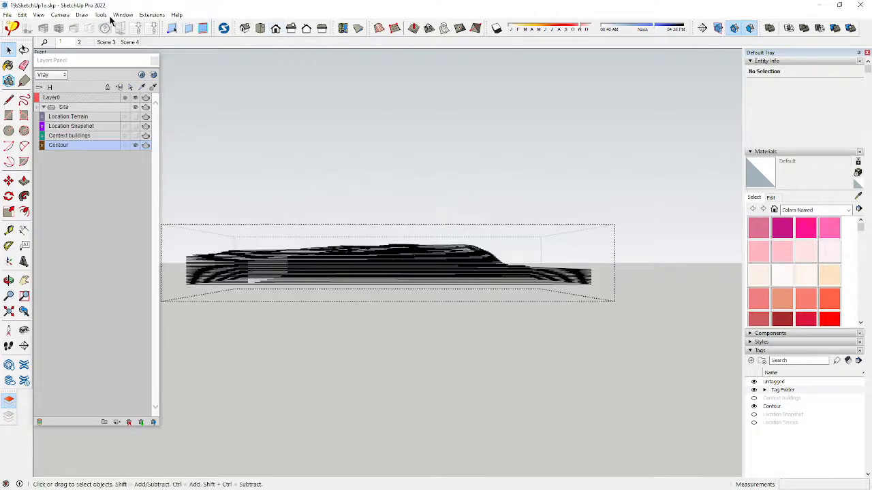
pyautogui.click(60, 15)
pyautogui.click(79, 58)
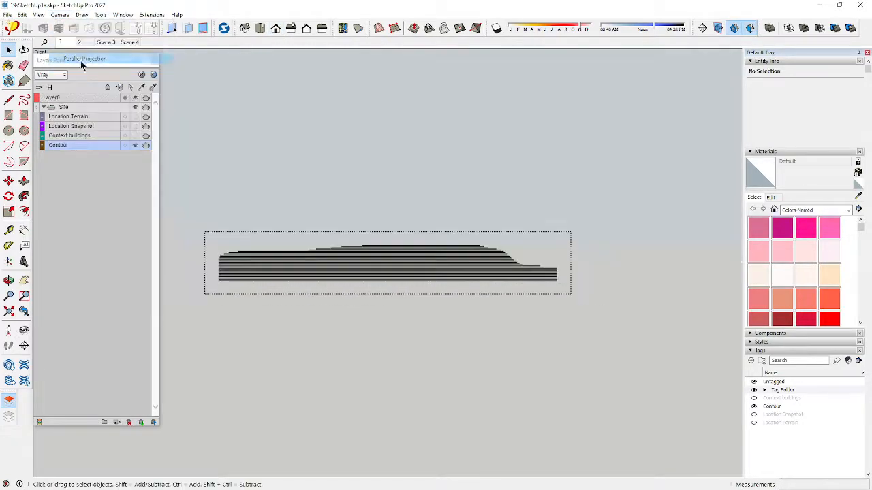
# Try to delete a block of the stacked side lines from the front view and undo the deletion
pyautogui.scroll(3, 255, 275)
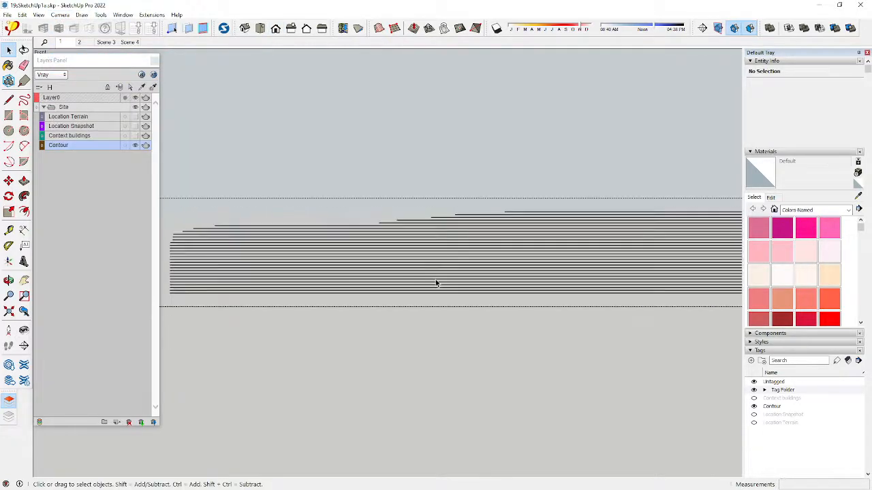
pyautogui.click(499, 283)
pyautogui.scroll(-3, 623, 290)
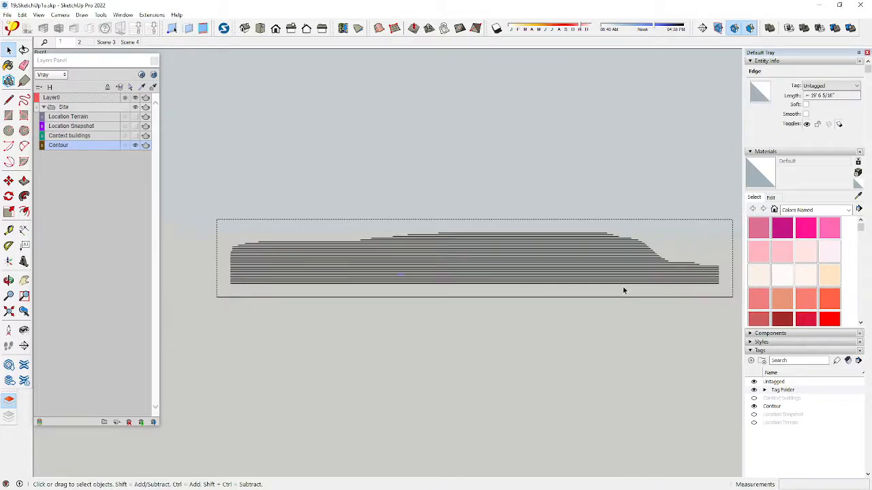
pyautogui.moveTo(476, 263); pyautogui.dragTo(408, 250)
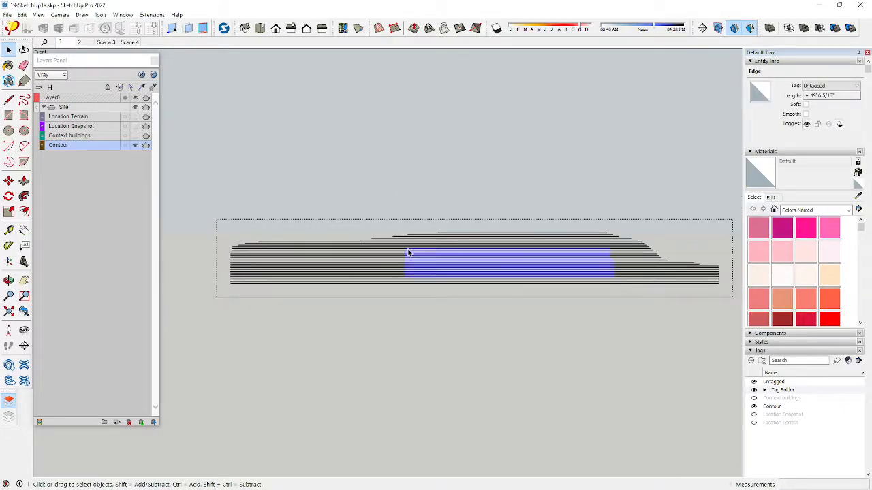
pyautogui.press('Delete')
pyautogui.moveTo(450, 177)
pyautogui.mouseDown(button='middle')
pyautogui.moveTo(318, 272)
pyautogui.moveTo(326, 297)
pyautogui.mouseUp(button='middle')
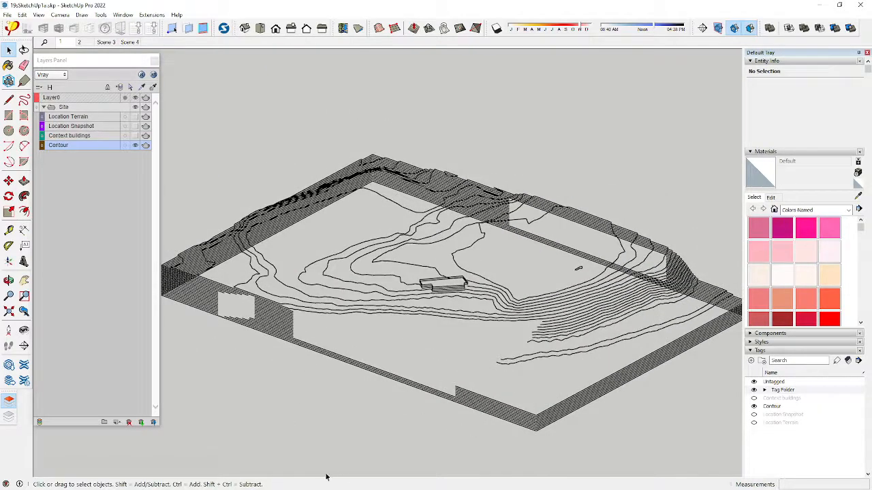
pyautogui.hotkey('ctrl', 'z')
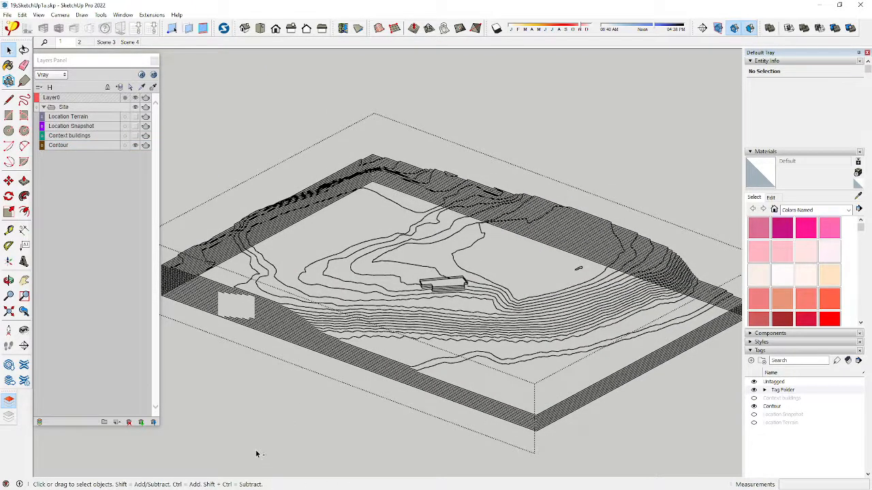
# Make the Location Terrain and Context buildings layers visible, keeping Location Snapshot hidden
pyautogui.scroll(-3, 300, 318)
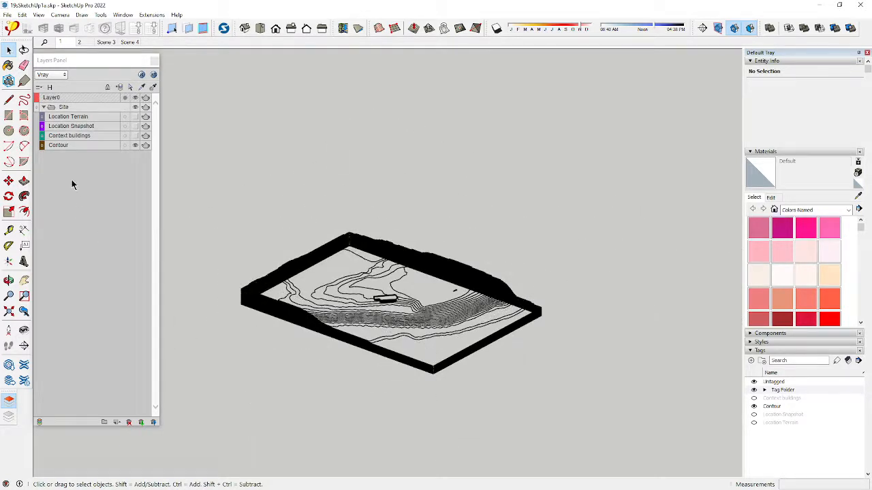
pyautogui.click(136, 126)
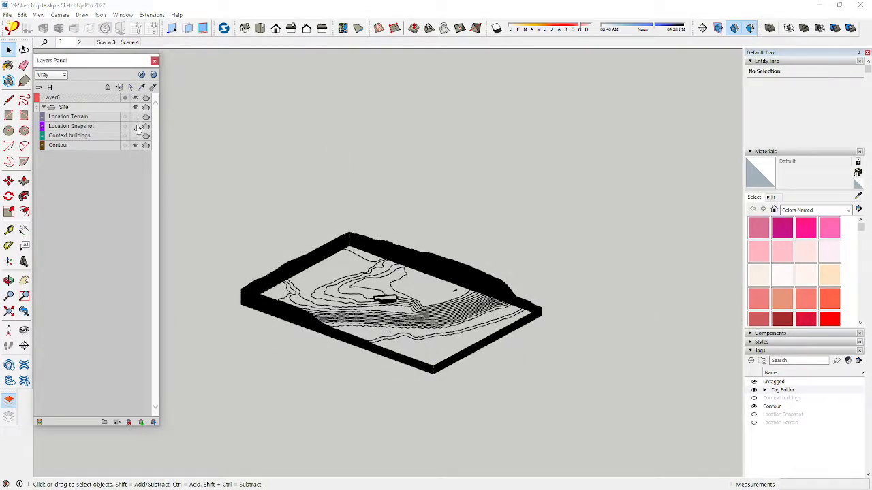
pyautogui.click(136, 126)
pyautogui.click(135, 118)
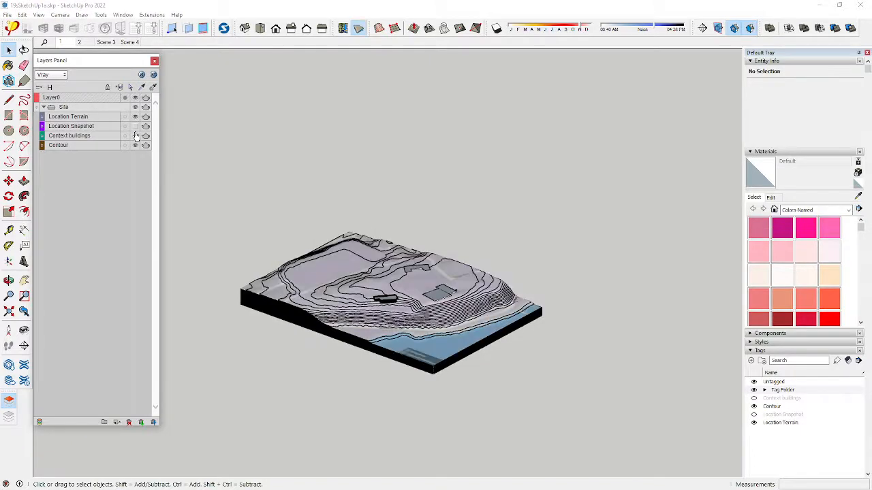
pyautogui.click(135, 136)
# Switch the camera back to perspective and inspect the contour lines on the terrain
pyautogui.scroll(-2, 340, 349)
pyautogui.rightClick(335, 359)
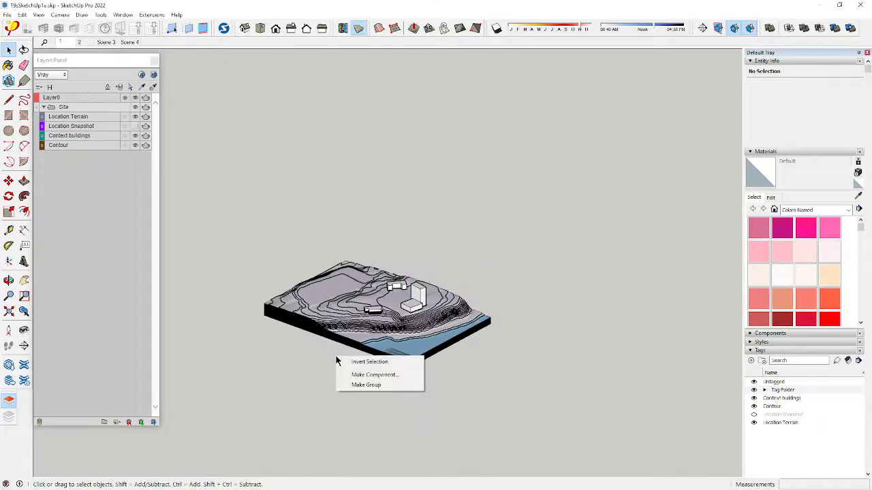
pyautogui.click(60, 15)
pyautogui.click(60, 15)
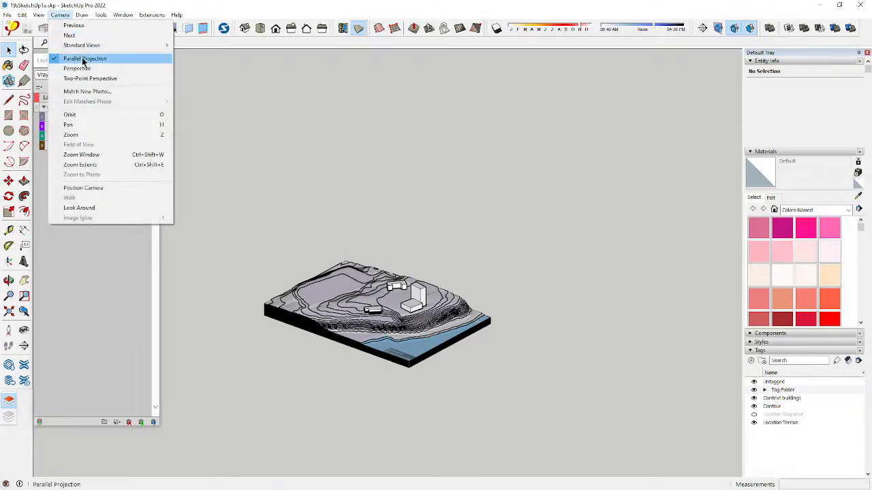
pyautogui.click(83, 66)
pyautogui.scroll(4, 316, 351)
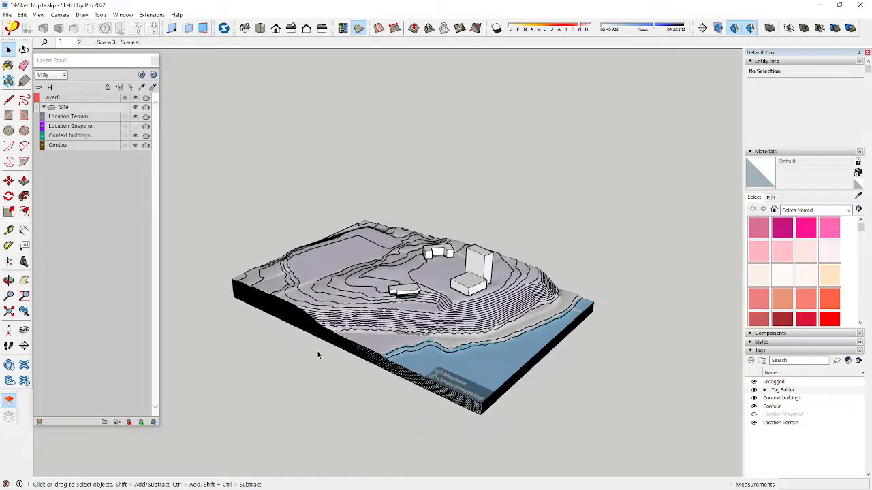
pyautogui.moveTo(319, 353); pyautogui.dragTo(352, 413, button='middle')
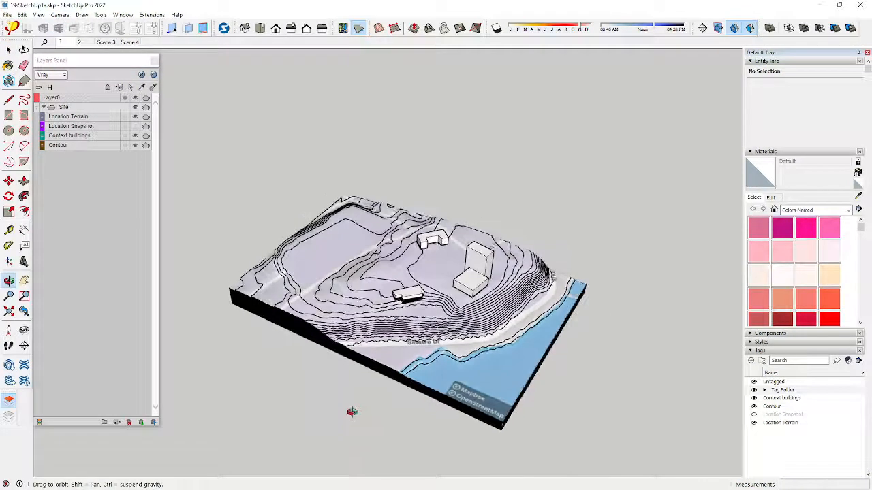
pyautogui.scroll(6, 410, 309)
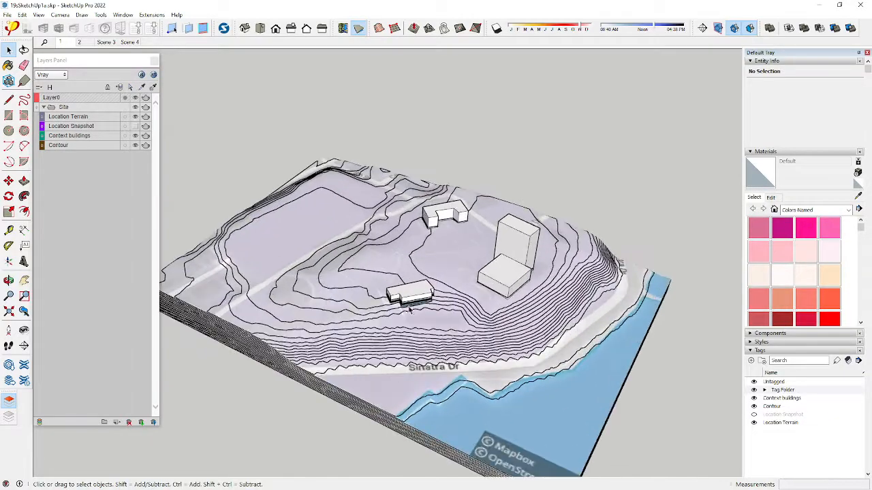
pyautogui.scroll(-10, 409, 309)
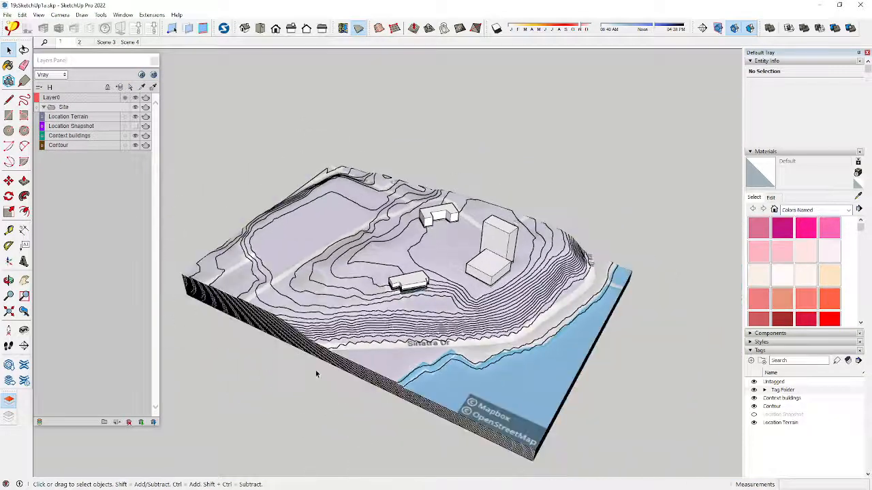
pyautogui.moveTo(297, 381); pyautogui.dragTo(278, 381, button='middle')
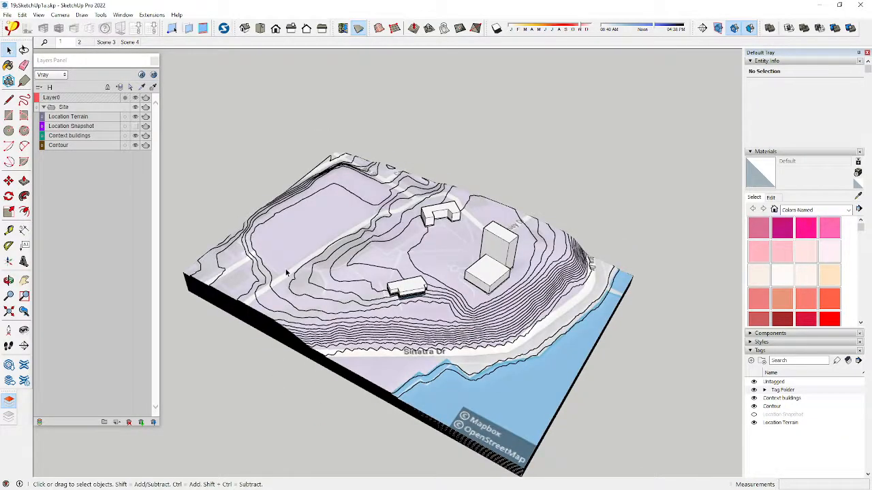
# Hide the Context buildings, Contour and Location Terrain layers and show the Location Snapshot layer
pyautogui.click(135, 137)
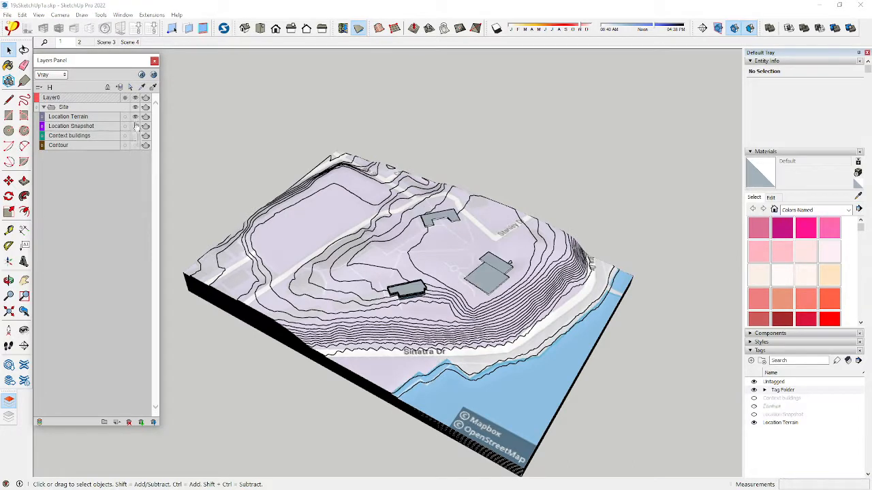
pyautogui.click(135, 126)
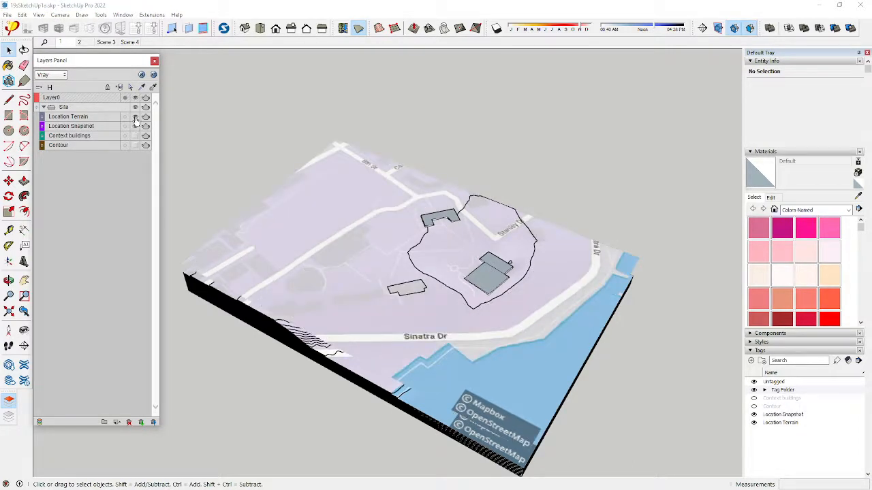
pyautogui.click(135, 118)
pyautogui.moveTo(218, 205); pyautogui.dragTo(280, 268, button='middle')
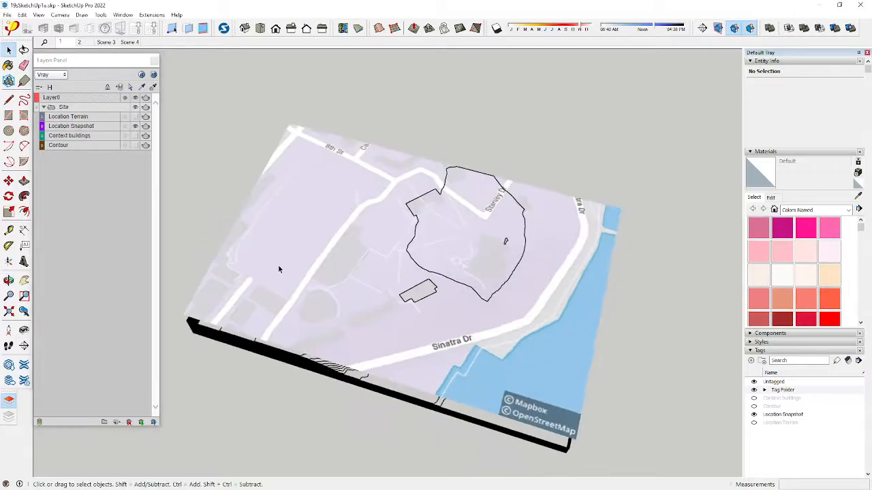
pyautogui.moveTo(296, 410); pyautogui.dragTo(269, 219, button='middle')
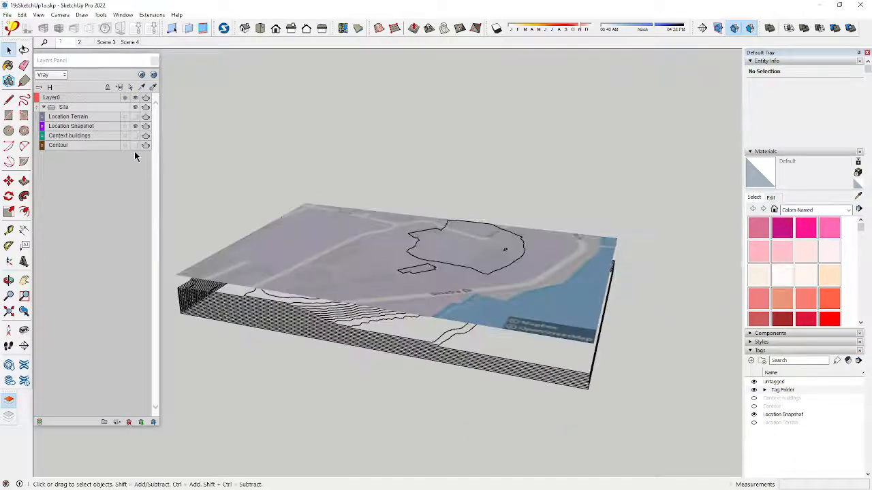
# Hide the Location Snapshot layer to examine the bare contours, and show it again
pyautogui.click(135, 126)
pyautogui.moveTo(164, 146); pyautogui.dragTo(278, 336, button='middle')
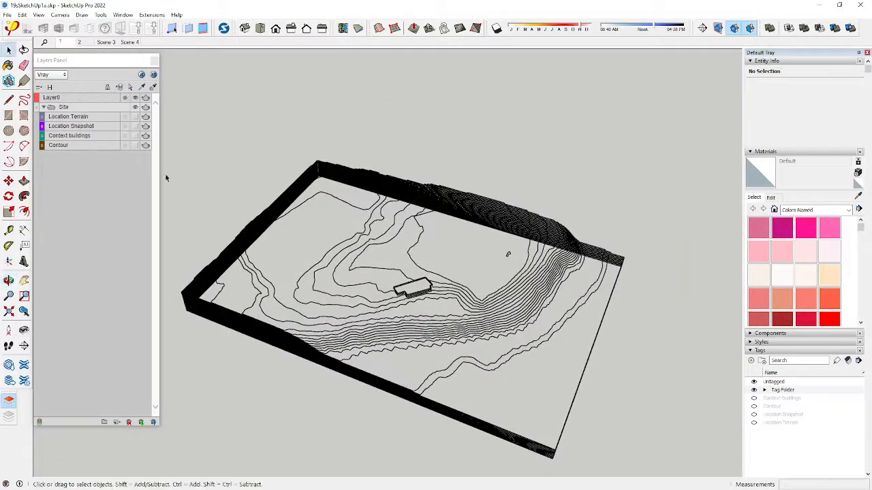
pyautogui.click(99, 126)
pyautogui.click(135, 126)
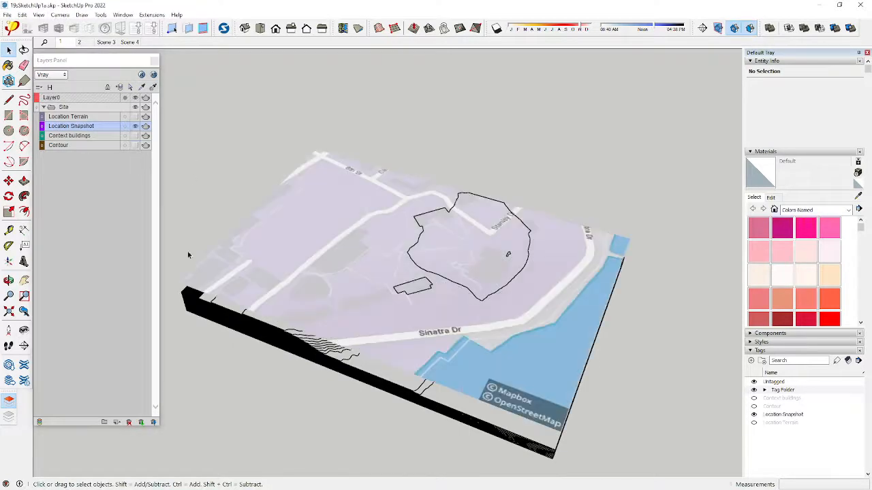
# Unlock the Location Snapshot group
pyautogui.click(198, 285)
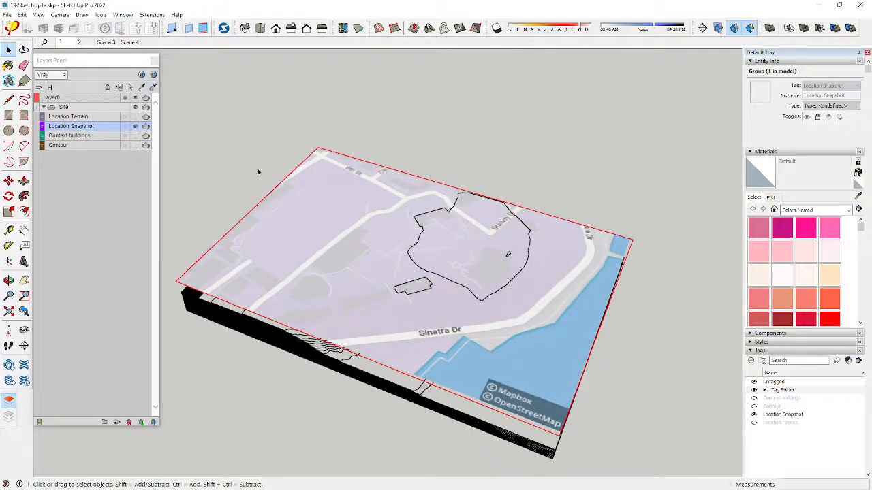
pyautogui.rightClick(259, 254)
pyautogui.moveTo(303, 141)
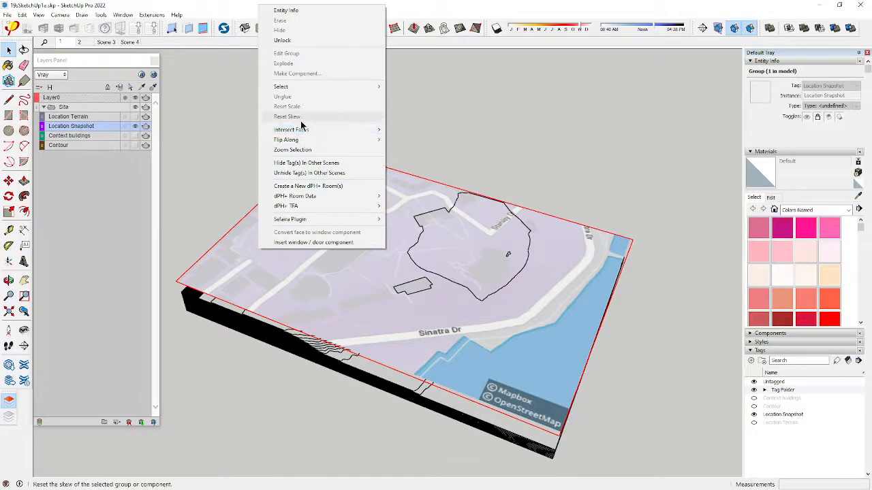
pyautogui.click(294, 10)
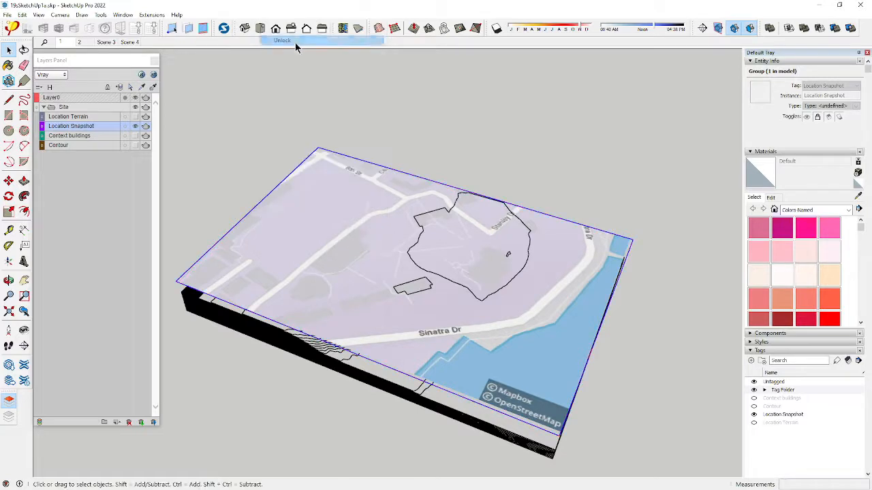
# Move the location snapshot straight up along the blue axis by about 95' 6 7/8" and deselect it
pyautogui.press('m')
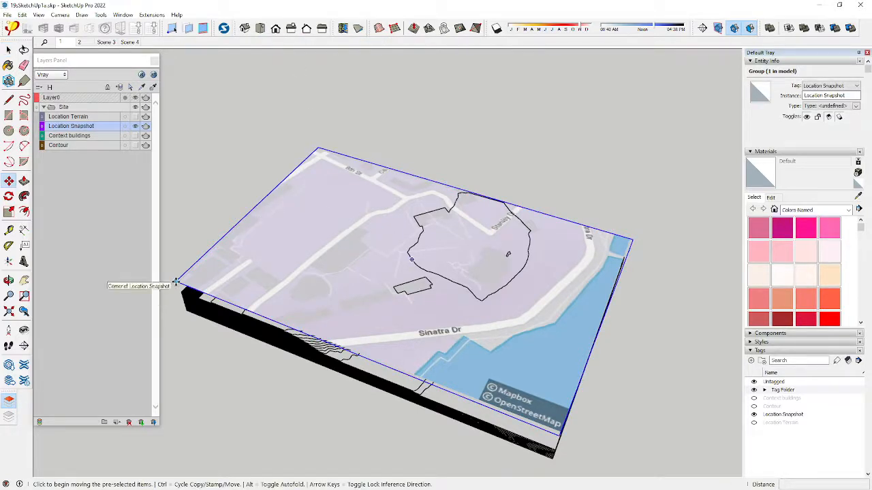
pyautogui.press('Up')
pyautogui.click(176, 281)
pyautogui.click(171, 263)
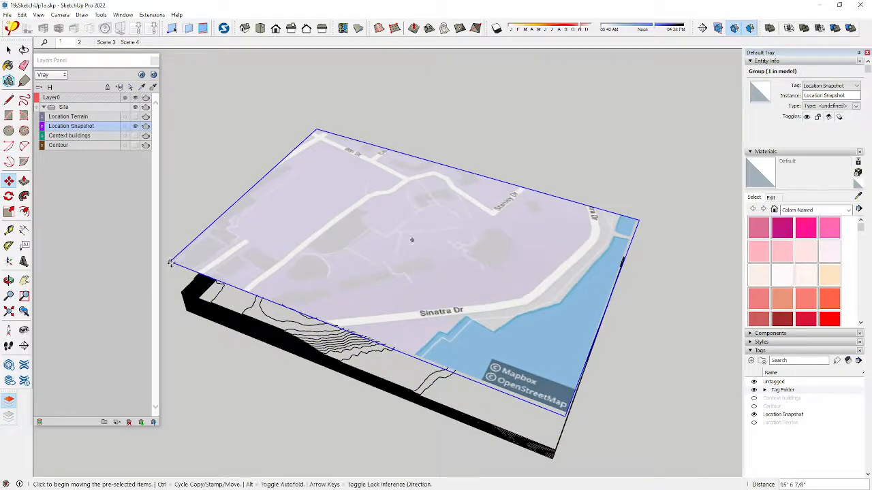
pyautogui.click(8, 50)
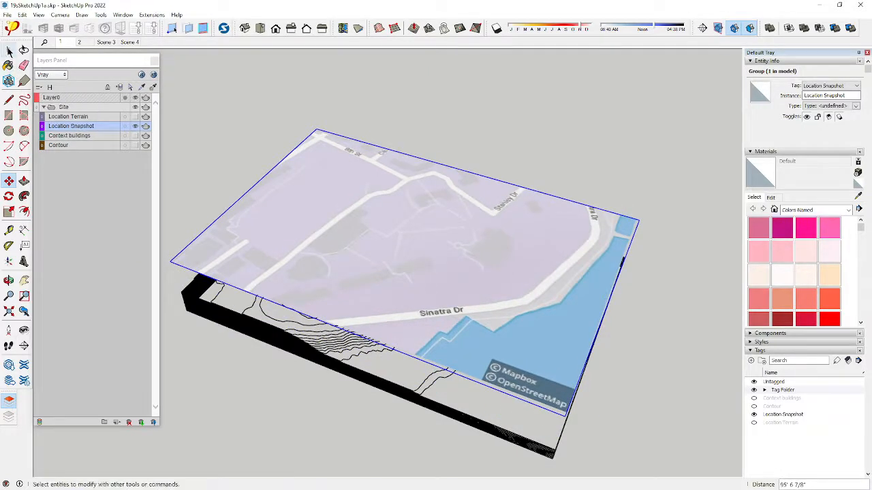
pyautogui.click(284, 126)
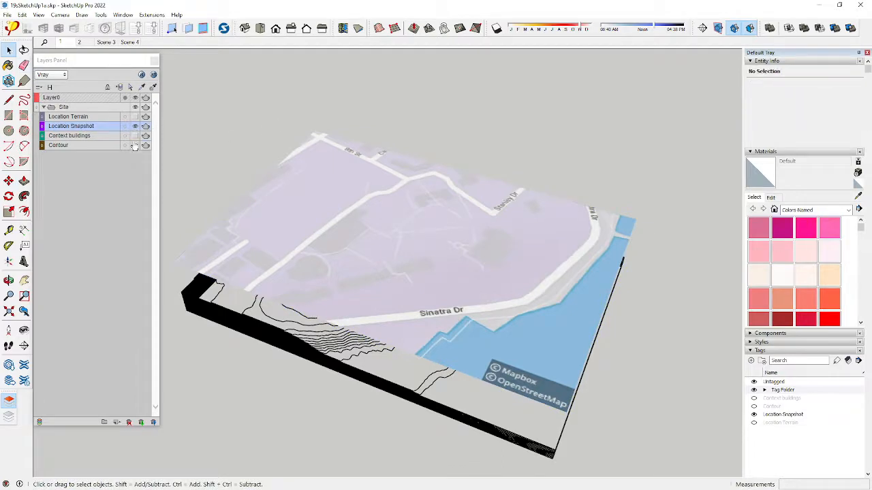
# Assign the contour group to the Contour layer and hide that layer, leaving the location snapshot shown
pyautogui.click(135, 147)
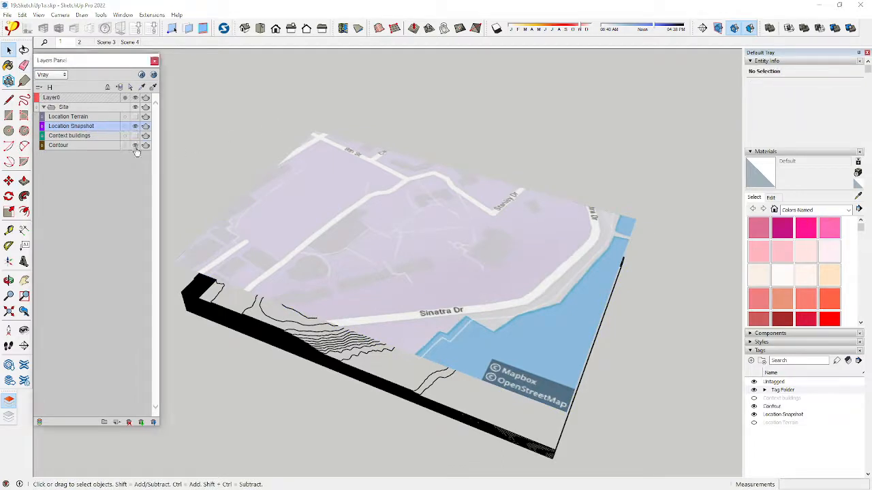
pyautogui.click(245, 315)
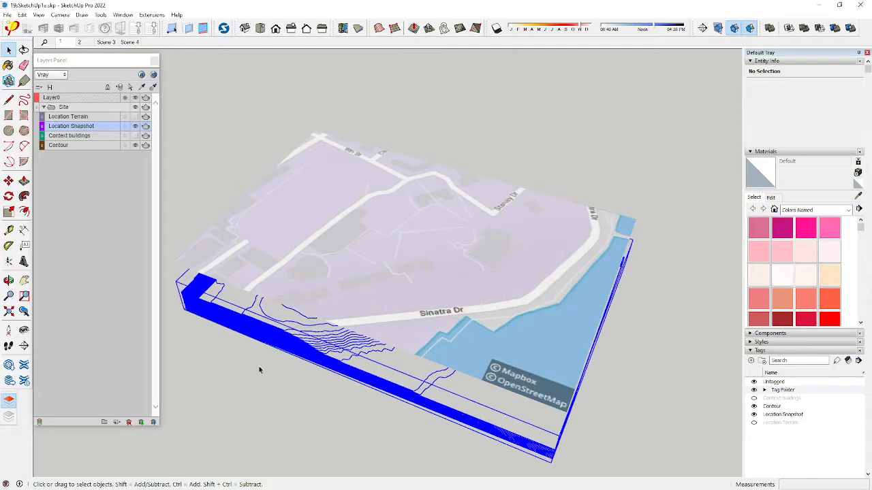
pyautogui.moveTo(248, 424); pyautogui.dragTo(277, 237, button='middle')
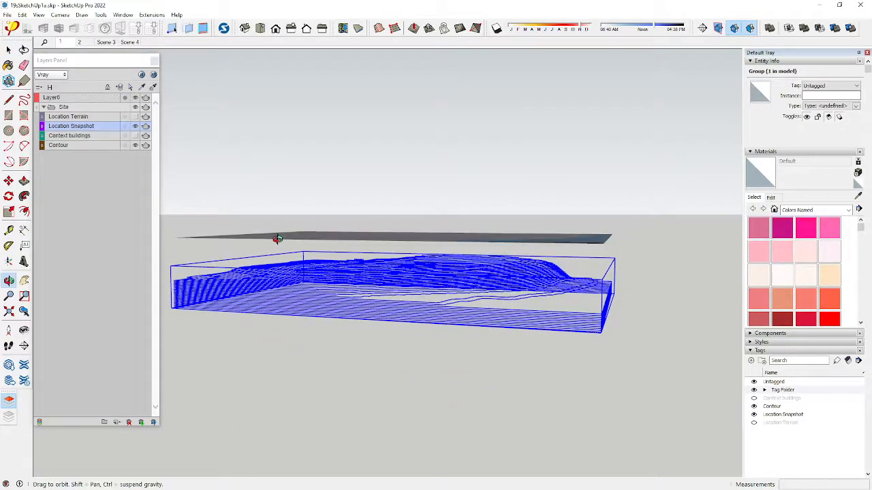
pyautogui.click(66, 146)
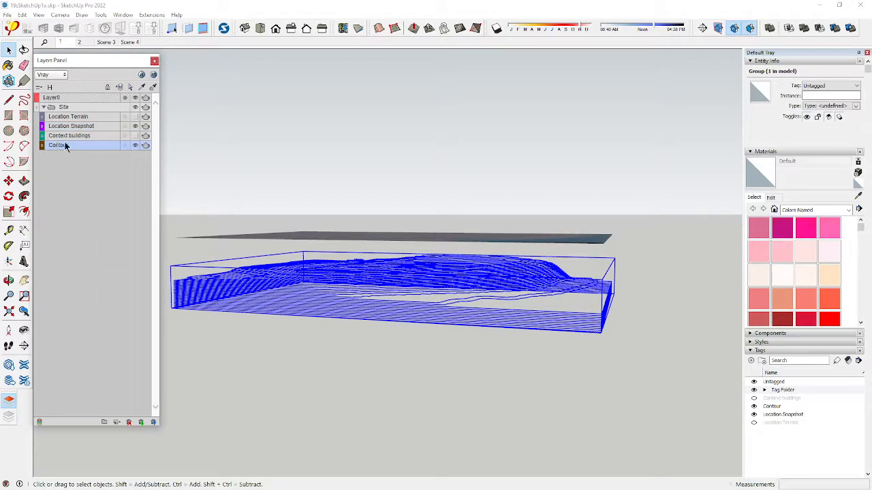
pyautogui.click(120, 90)
pyautogui.click(136, 147)
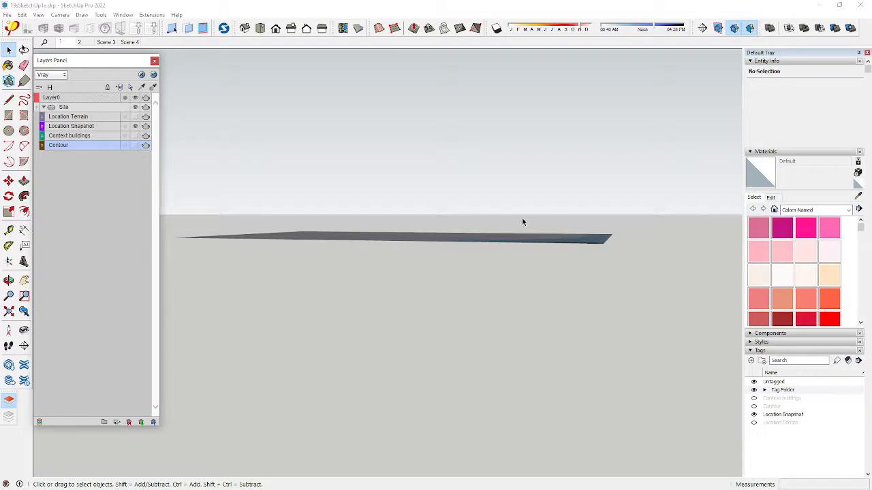
# View the location snapshot from directly above in parallel projection
pyautogui.moveTo(520, 217); pyautogui.dragTo(521, 368, button='middle')
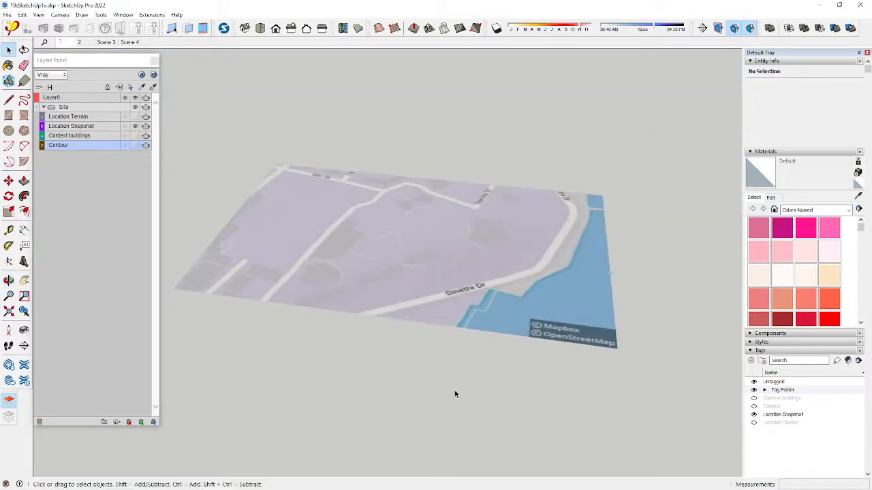
pyautogui.scroll(-2, 272, 199)
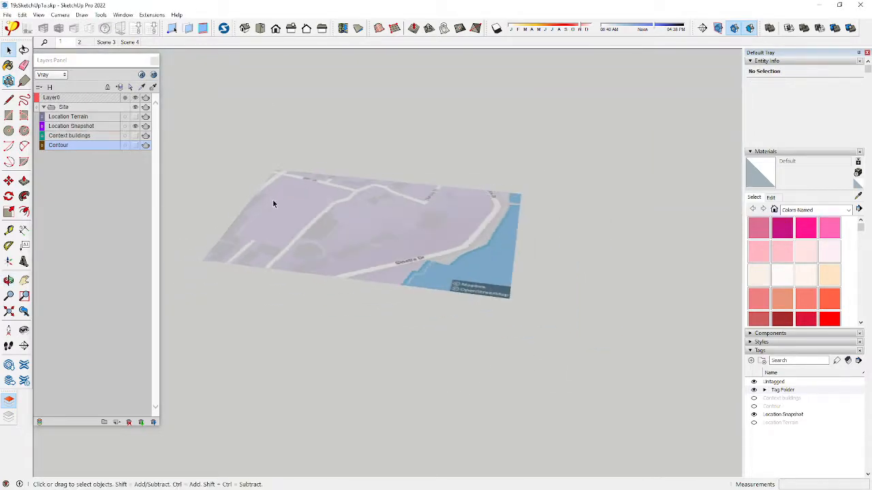
pyautogui.click(290, 30)
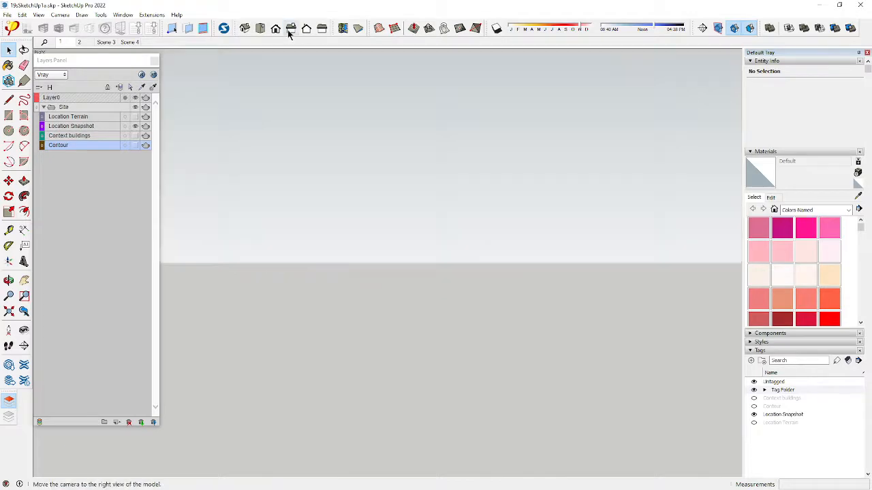
pyautogui.click(259, 29)
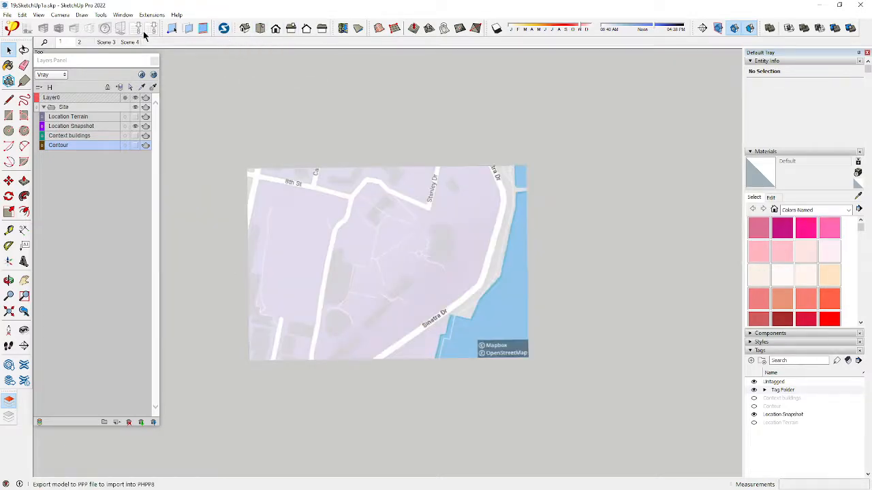
pyautogui.click(60, 15)
pyautogui.click(84, 59)
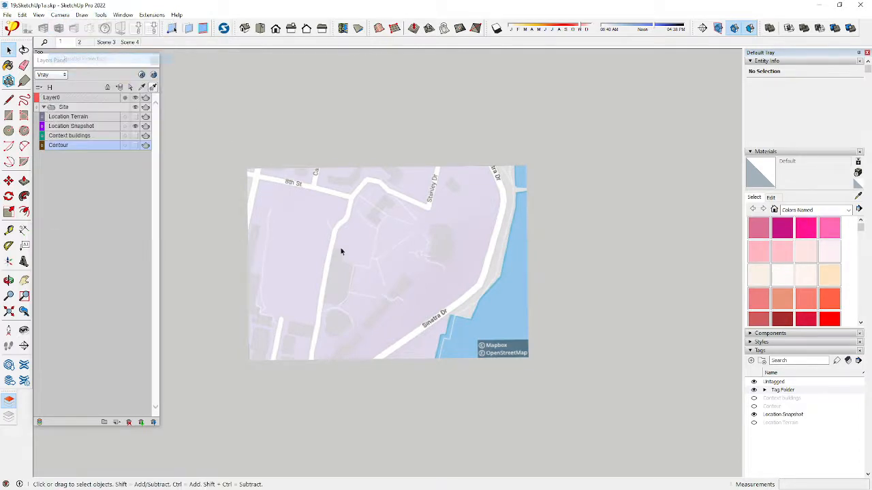
pyautogui.scroll(4, 423, 237)
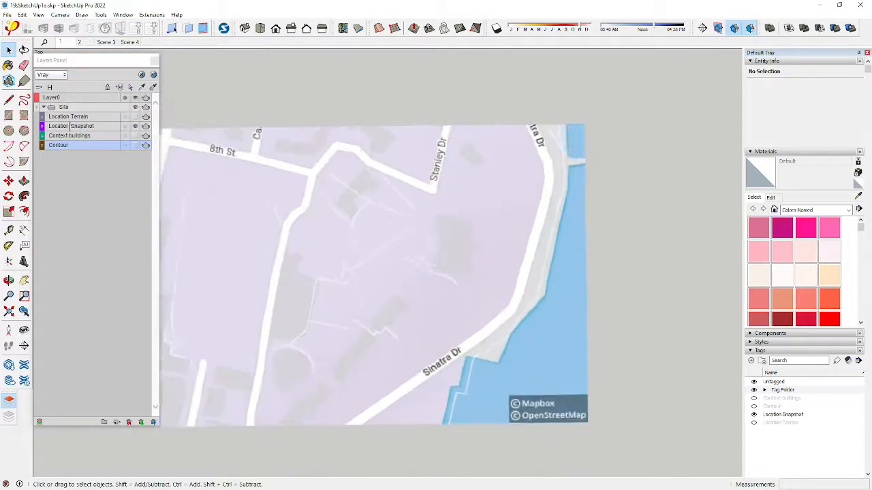
pyautogui.click(24, 100)
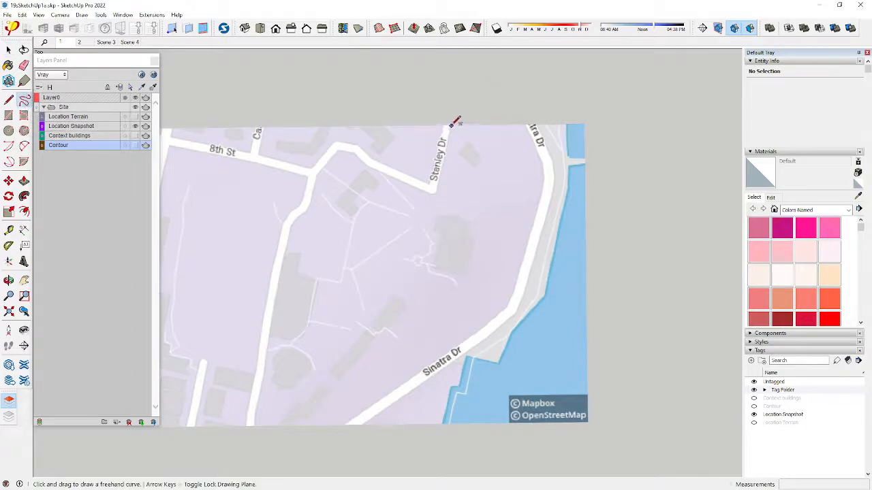
pyautogui.moveTo(450, 126)
pyautogui.mouseDown()
pyautogui.moveTo(440, 189)
pyautogui.moveTo(332, 148)
pyautogui.moveTo(280, 272)
pyautogui.moveTo(249, 427)
pyautogui.moveTo(310, 414)
pyautogui.moveTo(443, 323)
pyautogui.moveTo(416, 230)
pyautogui.moveTo(412, 246)
pyautogui.moveTo(175, 204)
pyautogui.moveTo(218, 94)
pyautogui.mouseUp()
pyautogui.hotkey('ctrl', 'z')
pyautogui.hotkey('ctrl', 'z')
pyautogui.hotkey('ctrl', 'z')
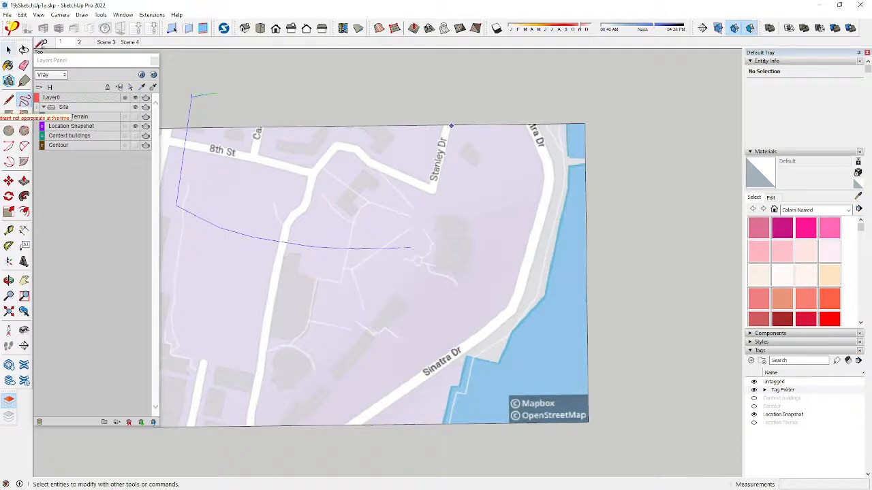
pyautogui.press('space')
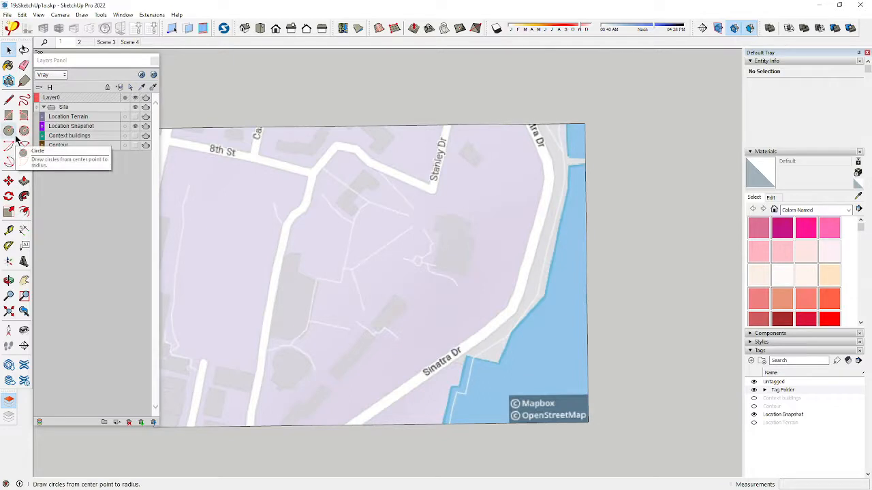
pyautogui.click(24, 99)
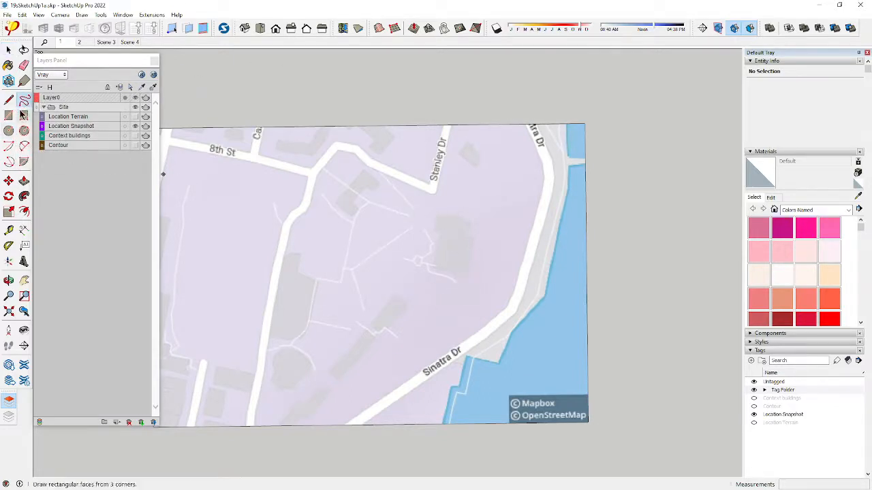
# Trace the road edge with the Line tool from the map's upper edge along Stanley Dr and around the bend to the 8th St junction
pyautogui.press('l')
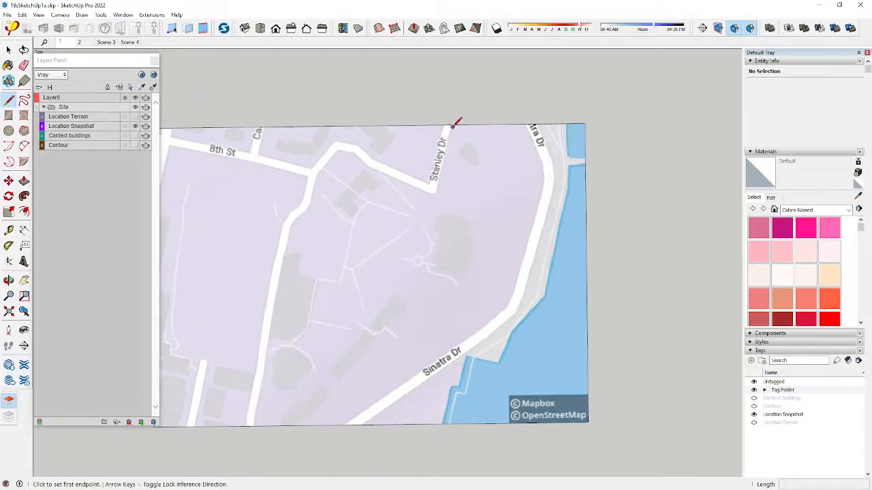
pyautogui.click(451, 127)
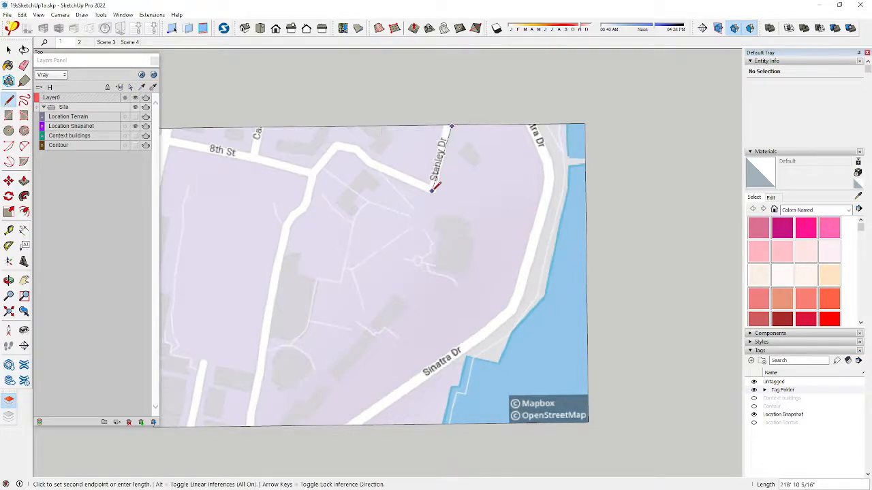
pyautogui.click(434, 192)
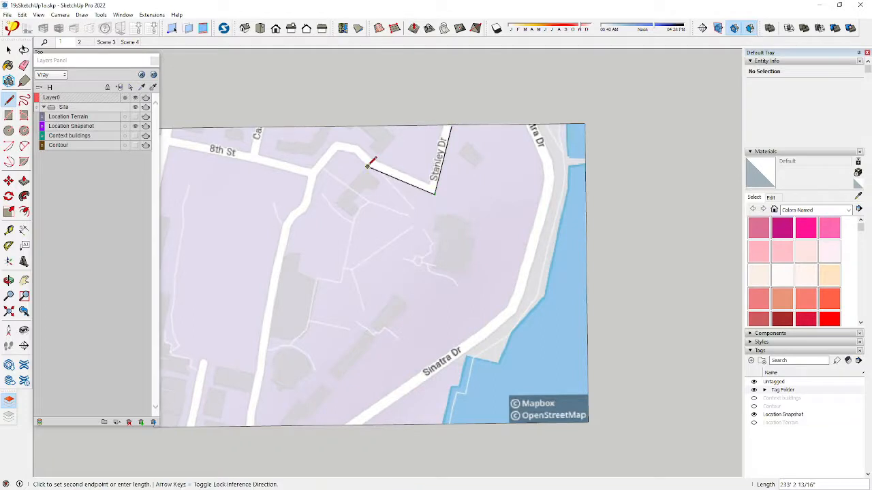
pyautogui.click(353, 152)
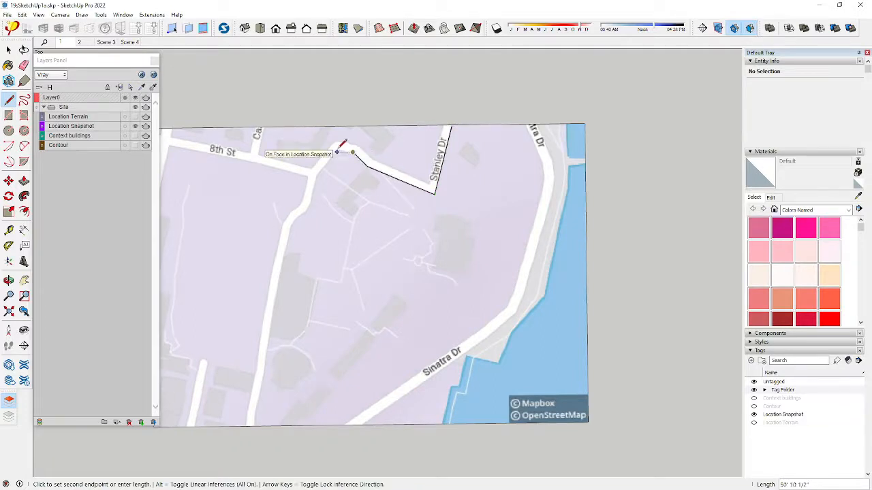
pyautogui.scroll(5, 343, 144)
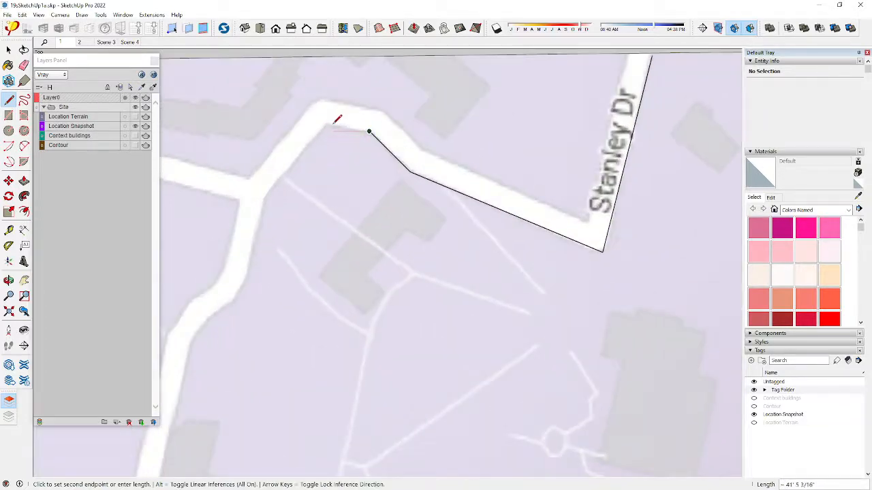
pyautogui.scroll(4, 335, 119)
pyautogui.click(324, 122)
pyautogui.scroll(-3, 324, 122)
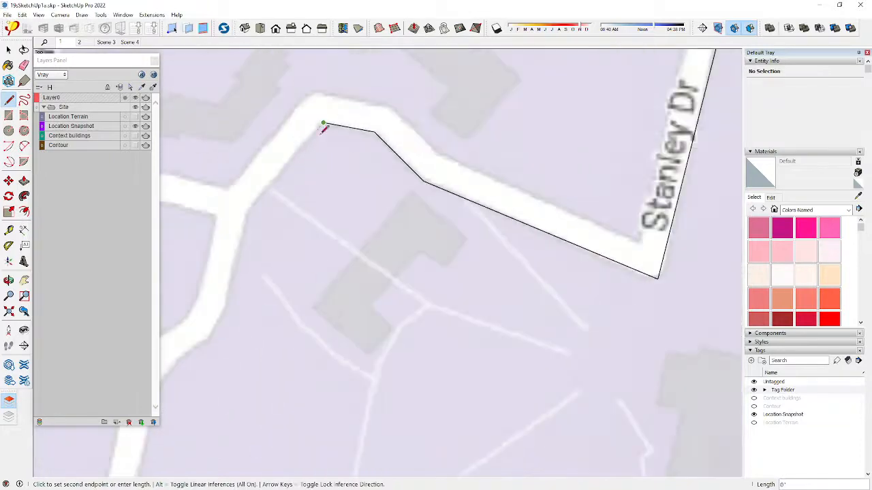
pyautogui.click(249, 212)
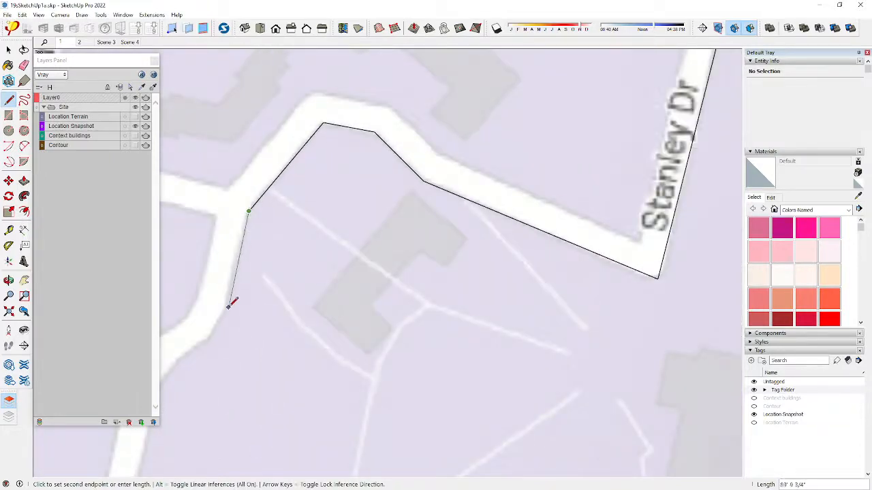
# Continue the traced line from the 8th St junction along the road's inner edge to the map's lower edge and end it
pyautogui.click(211, 336)
pyautogui.scroll(-3, 222, 314)
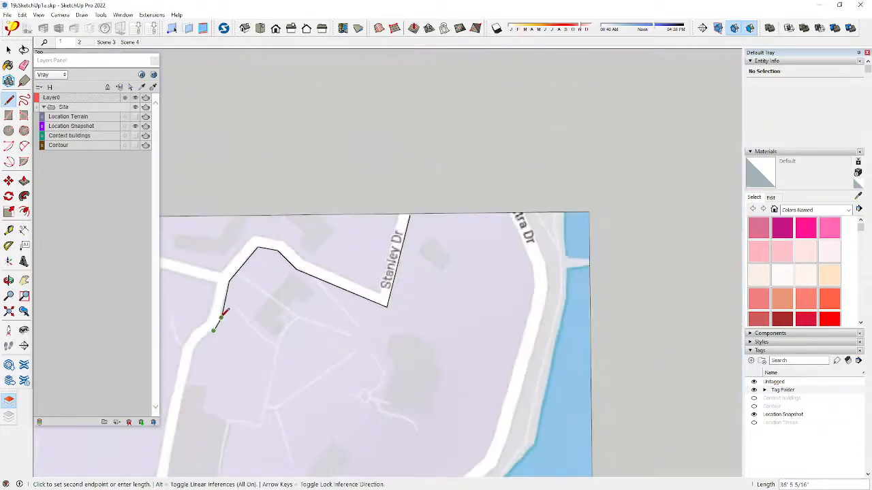
pyautogui.scroll(-2, 221, 317)
pyautogui.scroll(5, 212, 330)
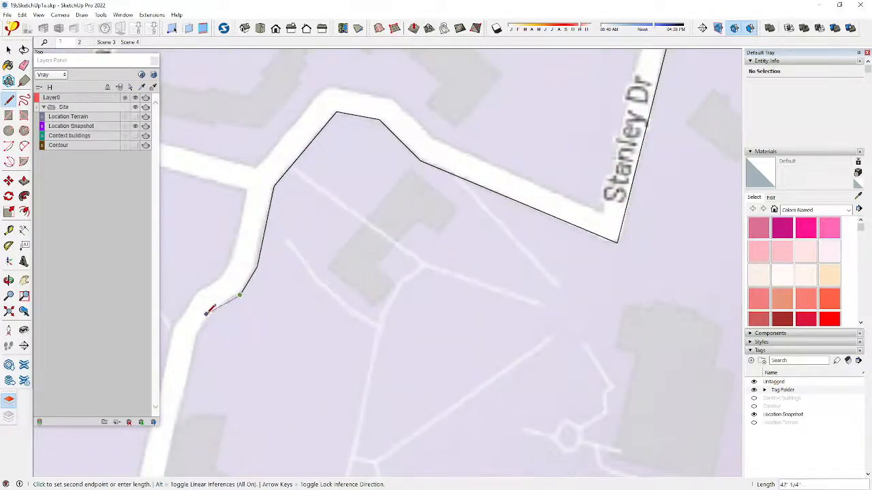
pyautogui.click(209, 316)
pyautogui.scroll(-6, 197, 339)
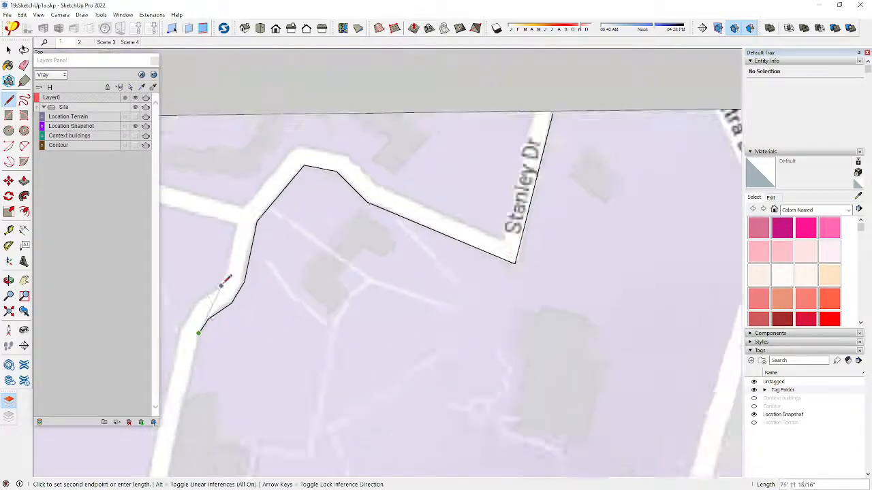
pyautogui.scroll(5, 204, 371)
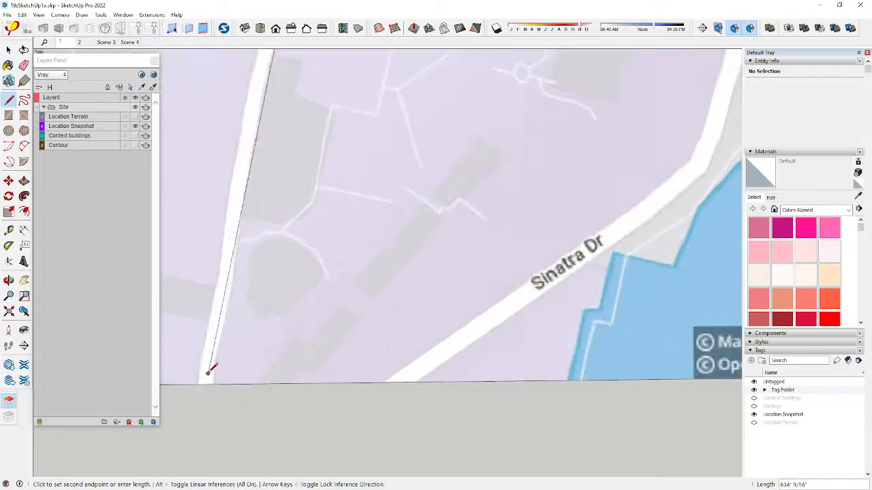
pyautogui.click(216, 363)
pyautogui.scroll(4, 217, 384)
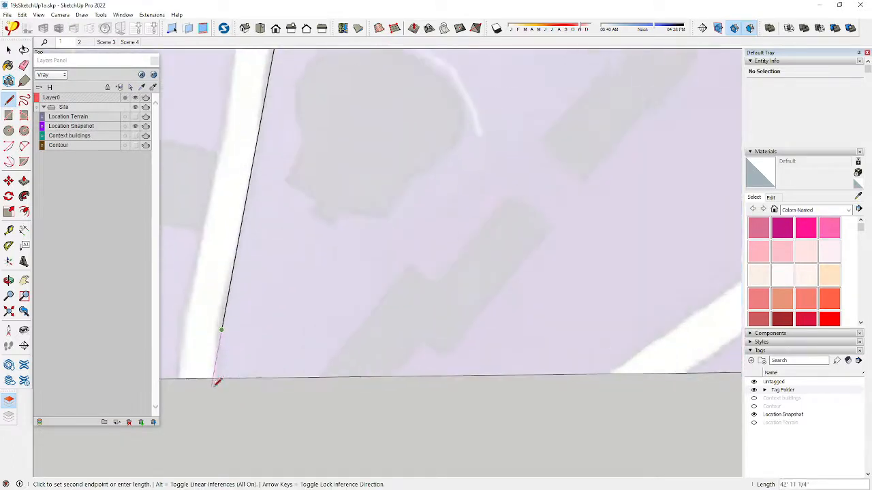
pyautogui.click(221, 375)
pyautogui.press('Escape')
pyautogui.scroll(-6, 229, 371)
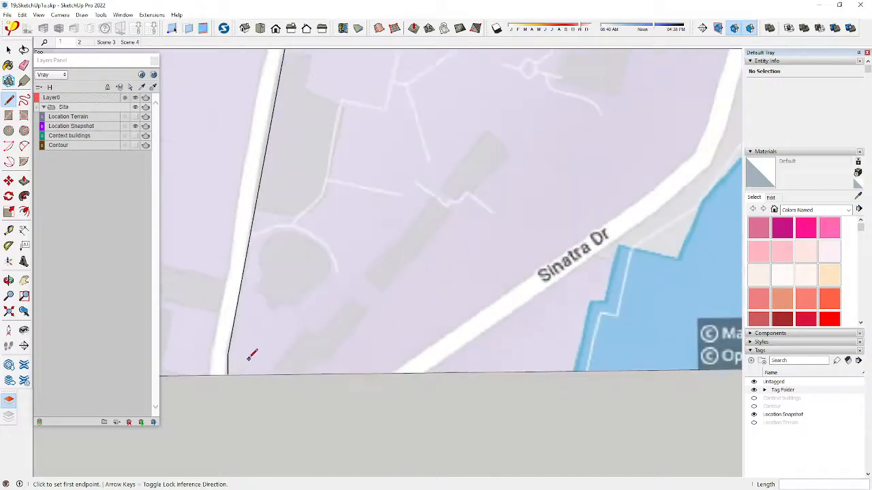
# Select the long traced road edge and hide the Location Snapshot layer
pyautogui.click(9, 52)
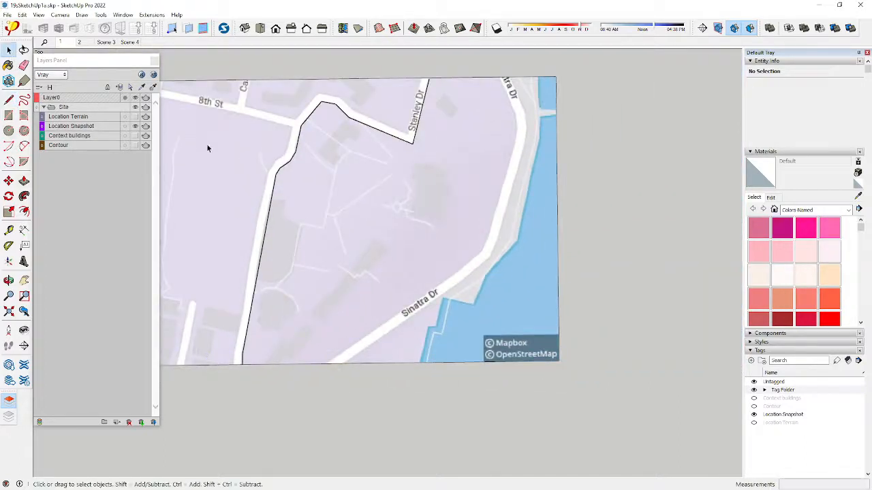
pyautogui.click(270, 203)
pyautogui.scroll(-3, 273, 218)
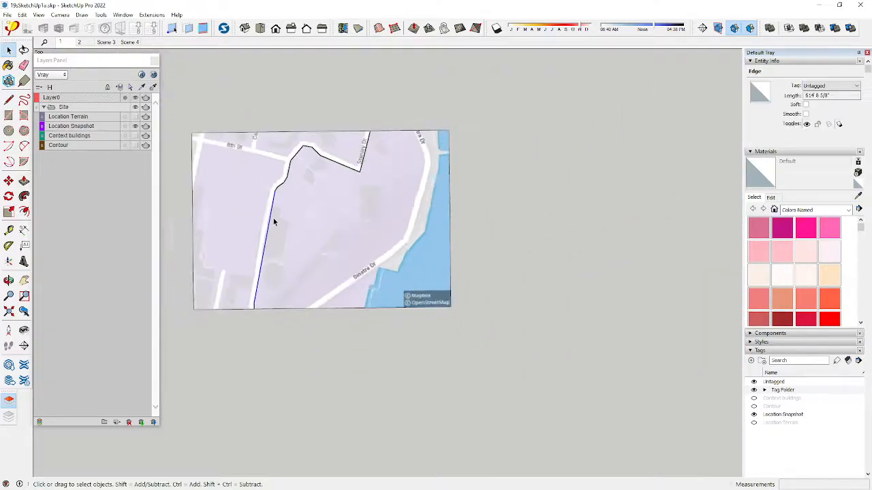
pyautogui.click(135, 126)
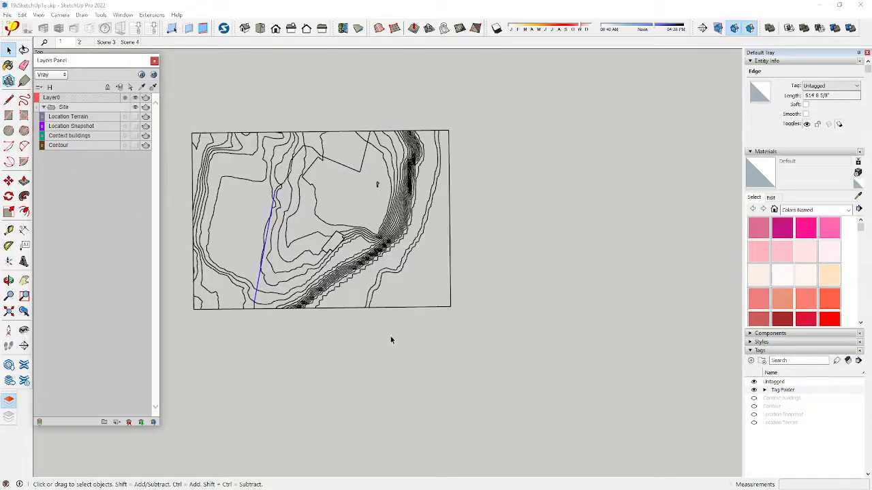
# Assign the contour group to the hidden Contour layer so only the traced road line stays shown
pyautogui.click(365, 373)
pyautogui.moveTo(365, 374); pyautogui.dragTo(351, 328, button='middle')
pyautogui.click(351, 312)
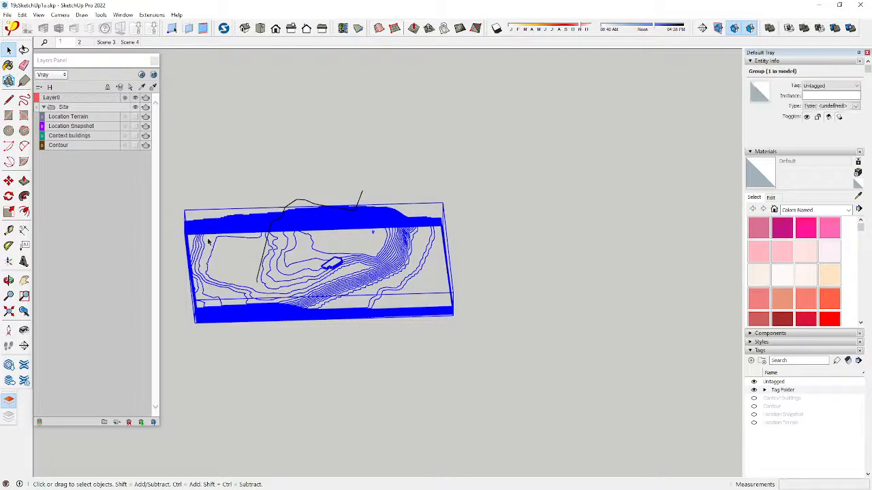
pyautogui.click(58, 145)
pyautogui.click(119, 87)
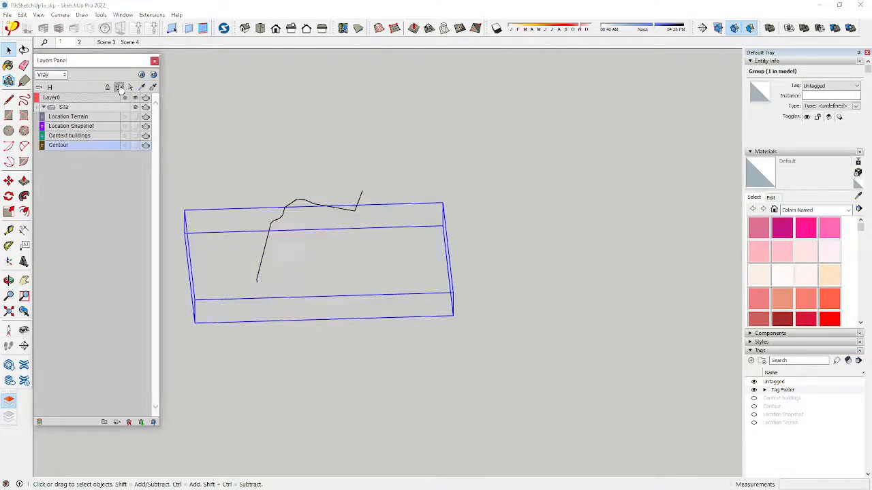
# Select all the traced road edges and view them from the top
pyautogui.click(233, 138)
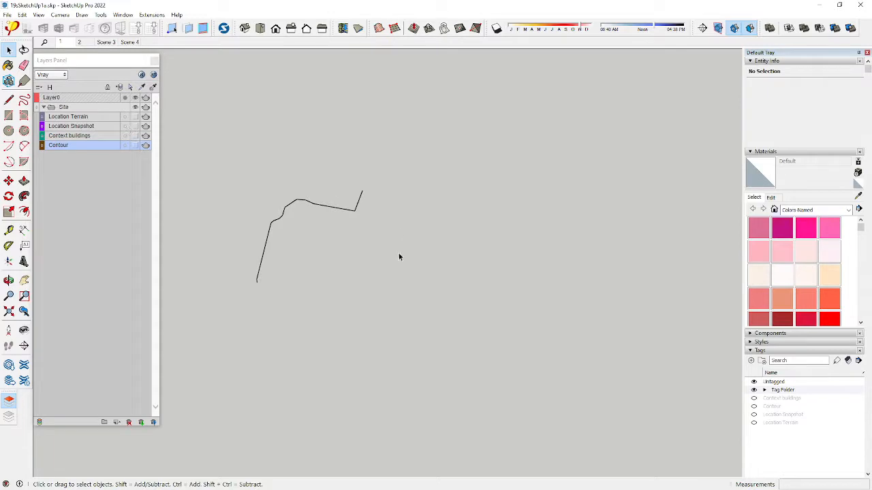
pyautogui.hotkey('ctrl', 'a')
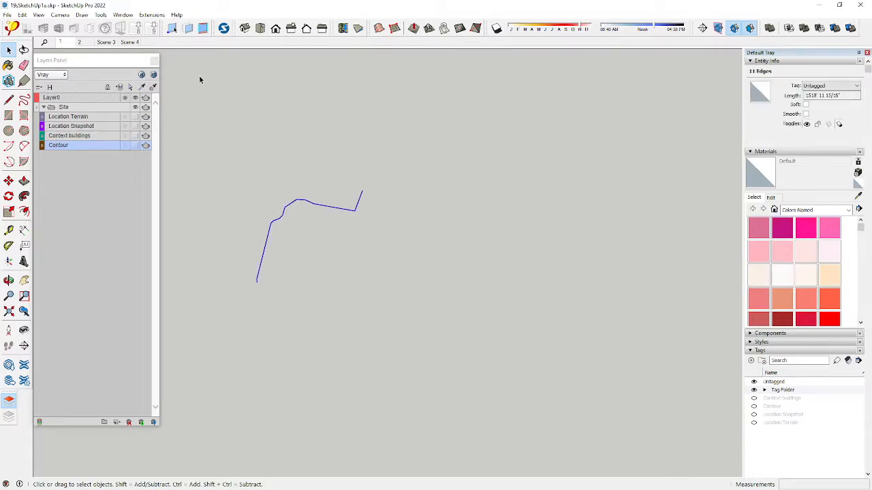
pyautogui.click(260, 28)
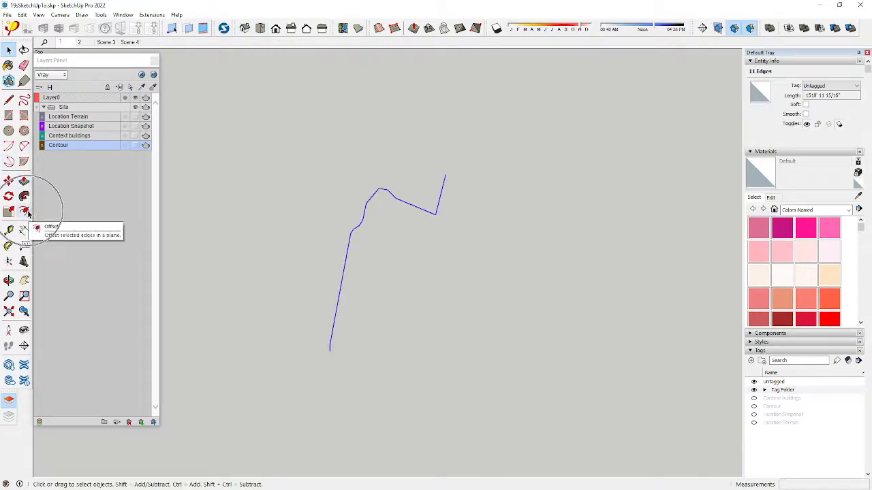
# Show the Location Terrain and Location Snapshot layers to compare the traced road edge with the road width on the map
pyautogui.click(134, 117)
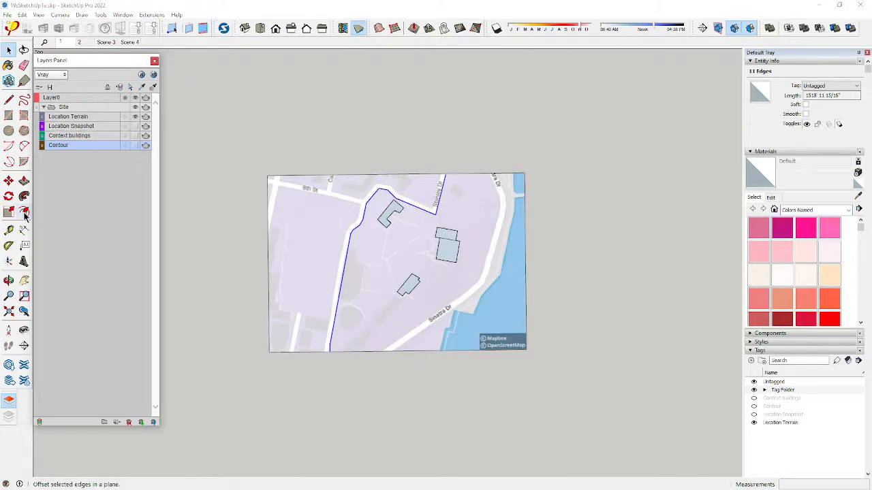
pyautogui.scroll(1, 342, 290)
pyautogui.scroll(1, 342, 291)
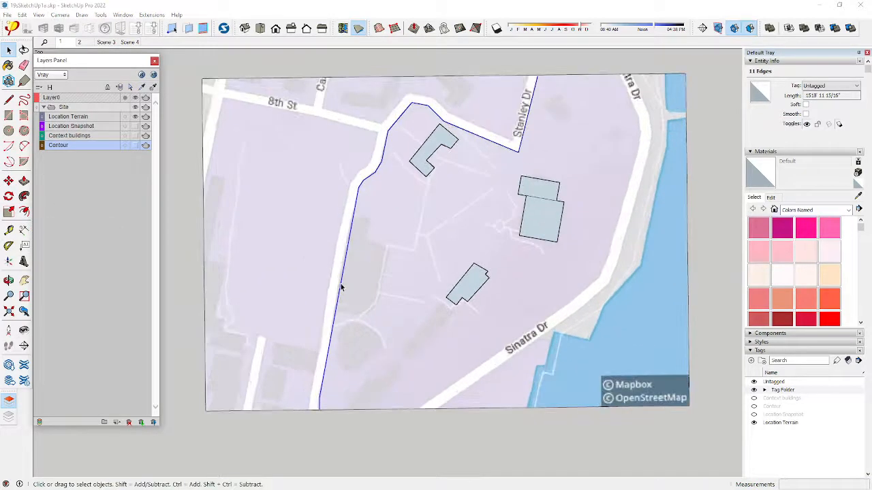
pyautogui.click(346, 272)
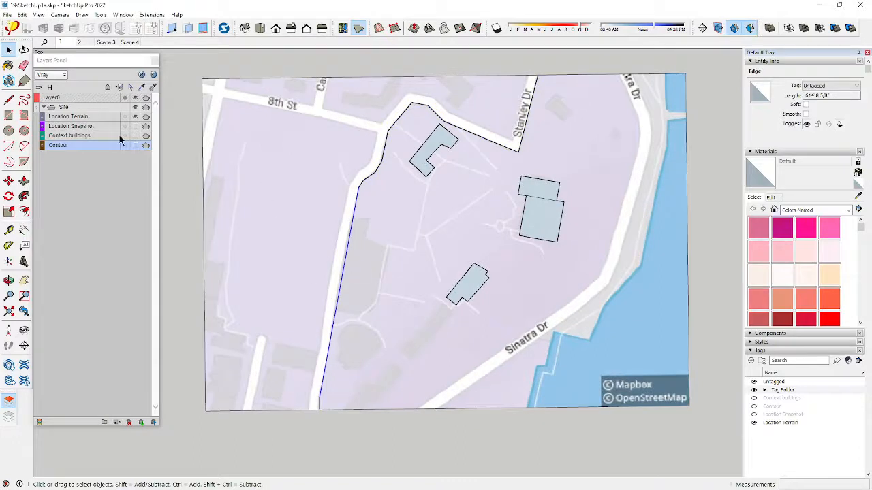
pyautogui.click(134, 126)
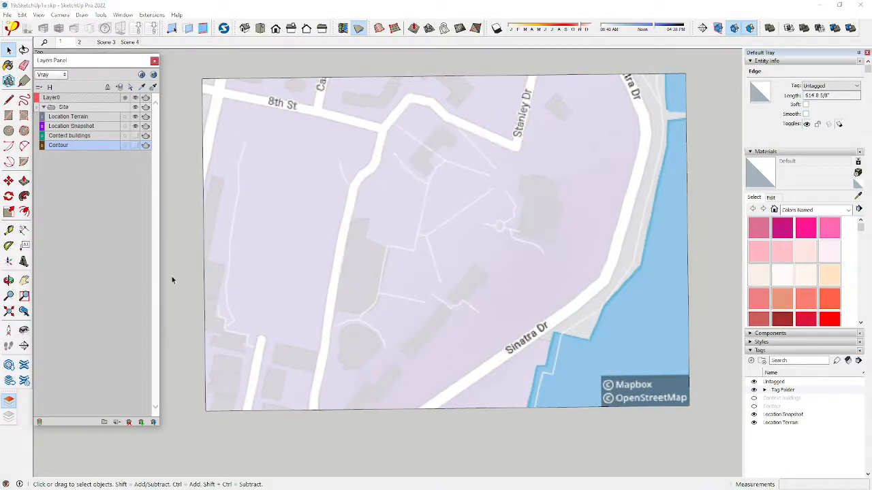
# Hide the Site layer folder and offset all the traced road edges about 31' outward to form the road's opposite side
pyautogui.click(135, 108)
pyautogui.scroll(-1, 598, 415)
pyautogui.moveTo(595, 435); pyautogui.dragTo(331, 165)
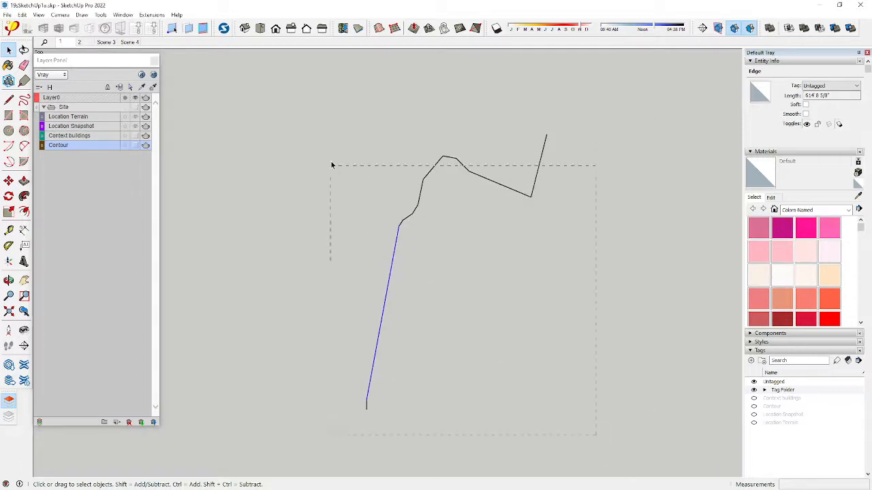
pyautogui.scroll(1, 366, 238)
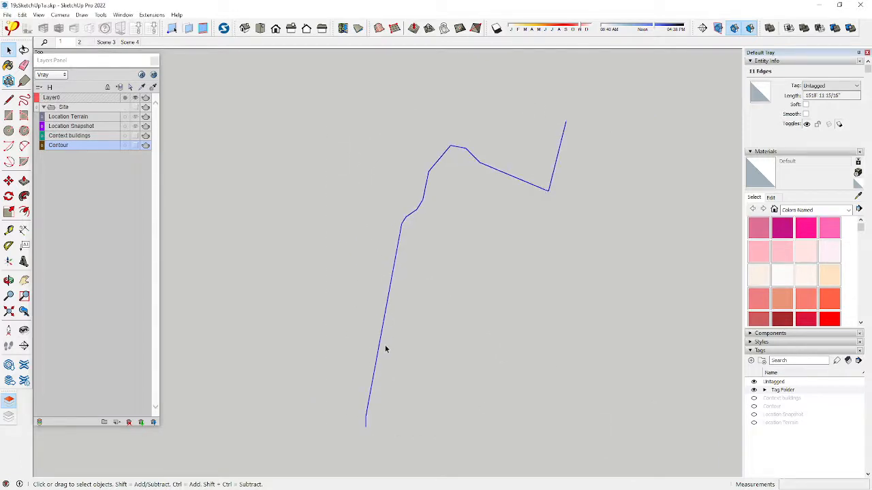
pyautogui.click(23, 211)
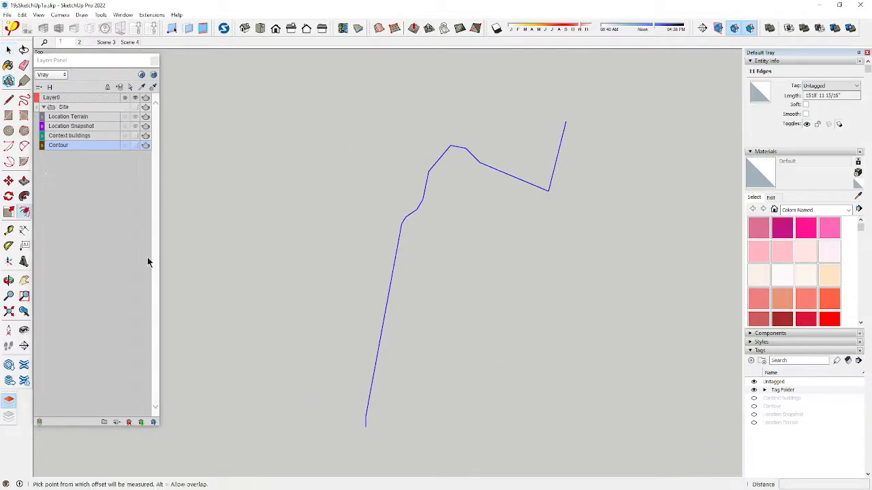
pyautogui.click(380, 342)
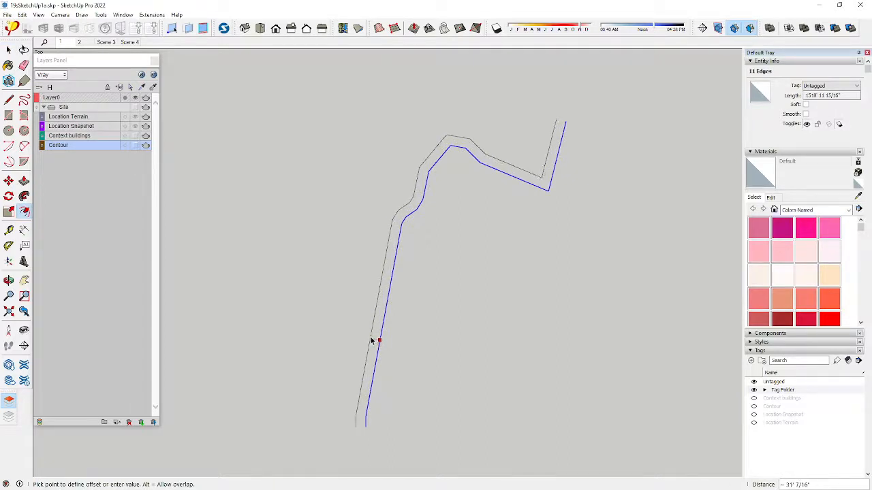
pyautogui.click(372, 341)
# Draw a line across each open end of the two parallel road edges to close the outline into a face
pyautogui.click(8, 98)
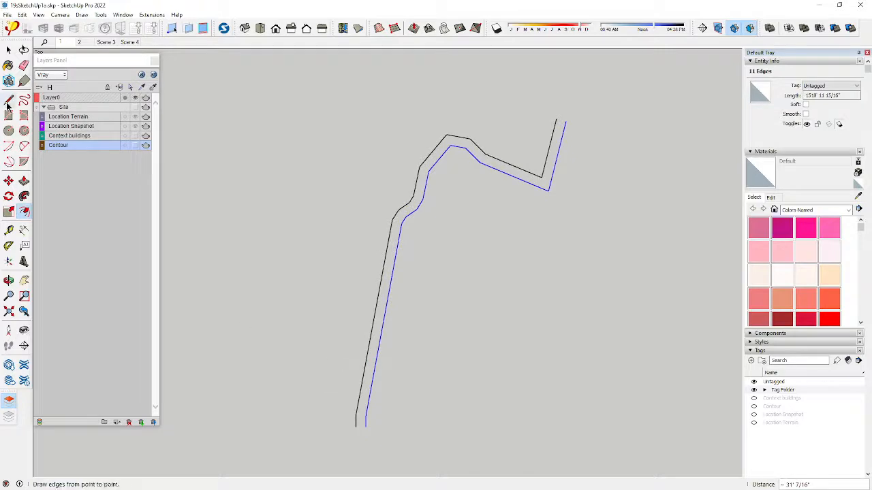
pyautogui.scroll(1, 361, 430)
pyautogui.click(355, 423)
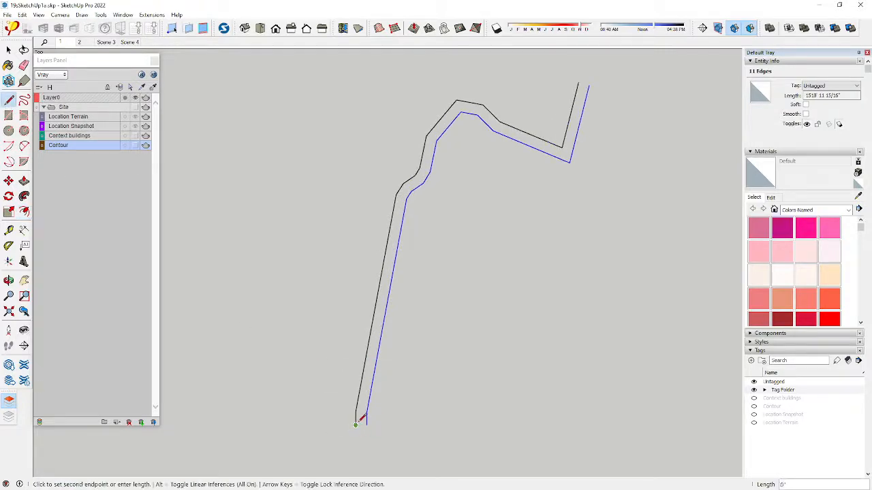
pyautogui.click(367, 424)
pyautogui.scroll(-1, 346, 436)
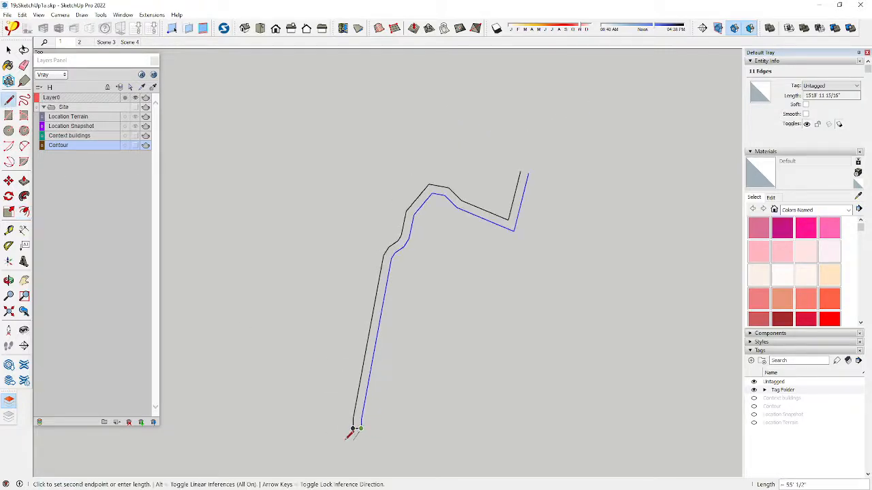
pyautogui.press('Escape')
pyautogui.scroll(1, 523, 162)
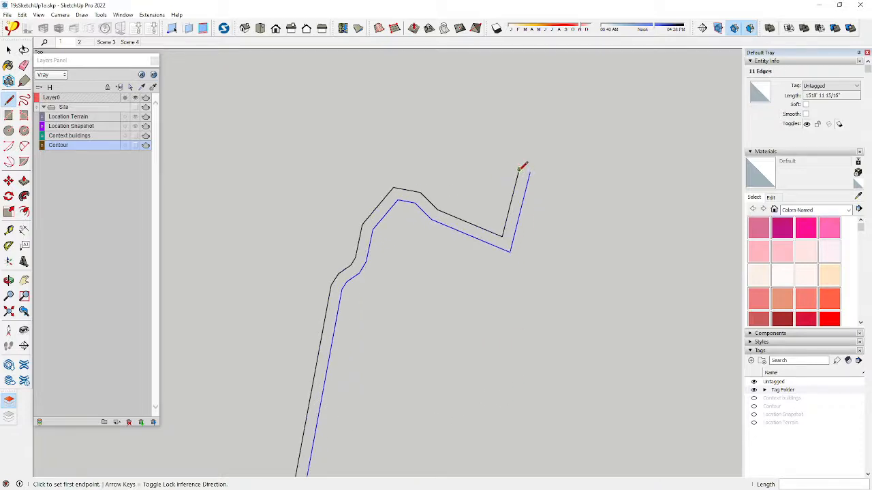
pyautogui.click(519, 169)
pyautogui.click(529, 171)
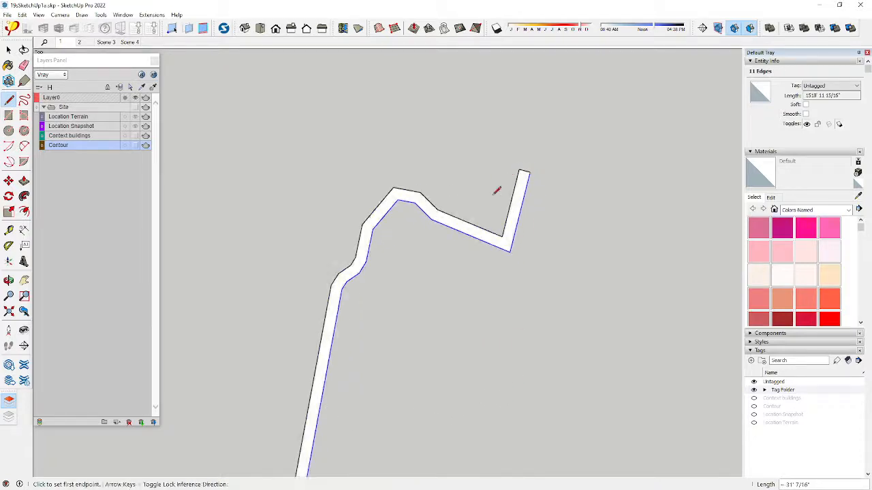
# Turn the Site folder back on with the Location Terrain layer shown beneath the road face and the Location Snapshot layer hidden
pyautogui.click(8, 50)
pyautogui.scroll(-3, 284, 102)
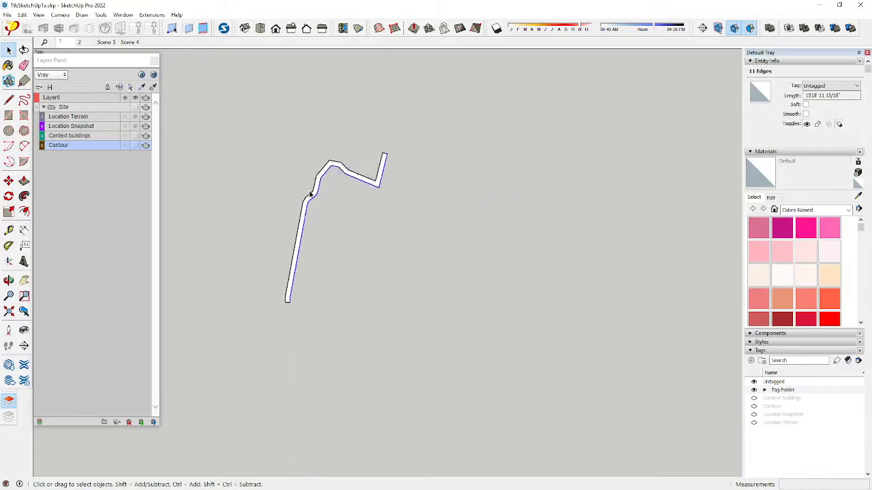
pyautogui.moveTo(380, 362); pyautogui.dragTo(311, 163, button='middle')
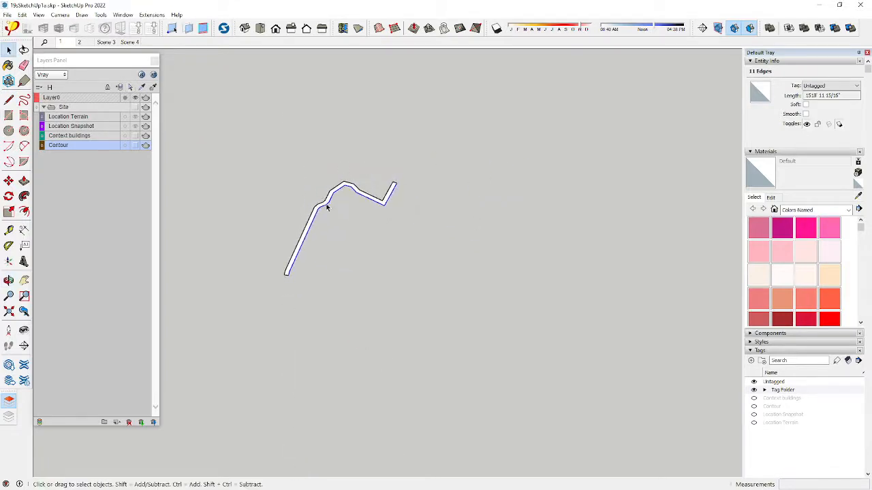
pyautogui.scroll(1, 296, 175)
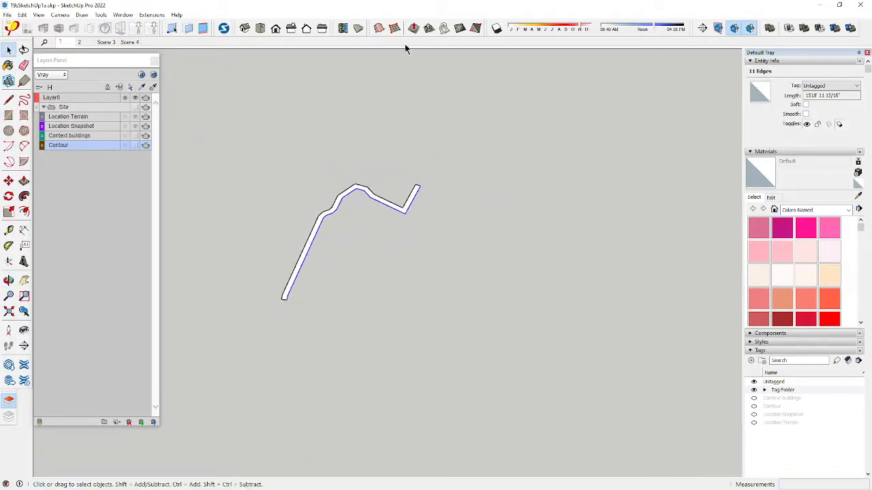
pyautogui.click(135, 117)
pyautogui.click(135, 126)
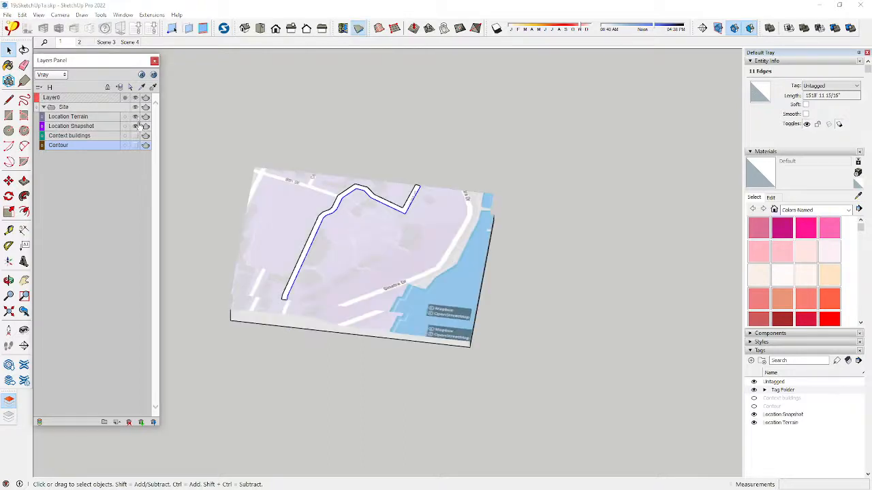
pyautogui.click(135, 126)
pyautogui.moveTo(259, 349); pyautogui.dragTo(237, 316, button='middle')
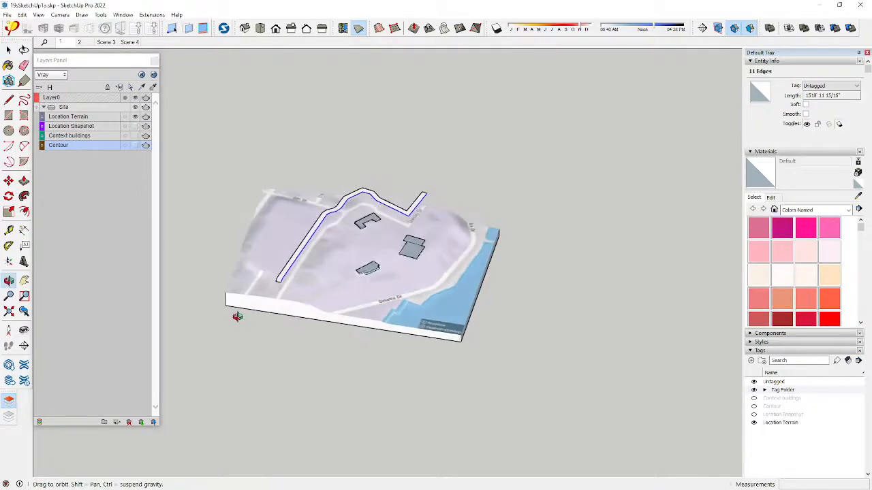
pyautogui.scroll(2, 393, 129)
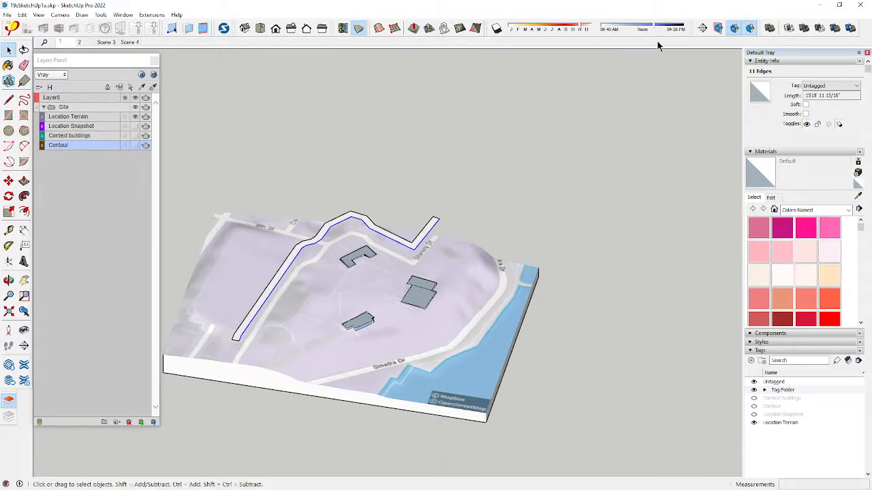
# Check that the Sandbox toolbar is enabled and inspect the terrain group beneath the road face
pyautogui.rightClick(689, 24)
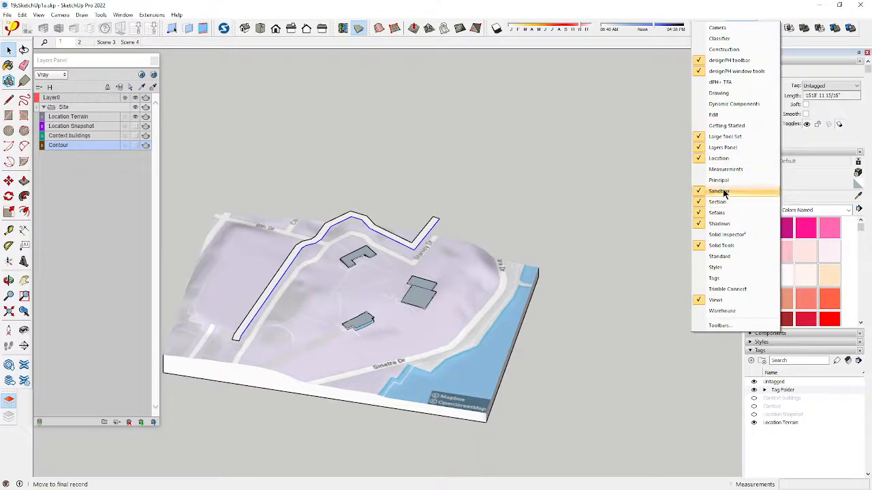
pyautogui.click(458, 41)
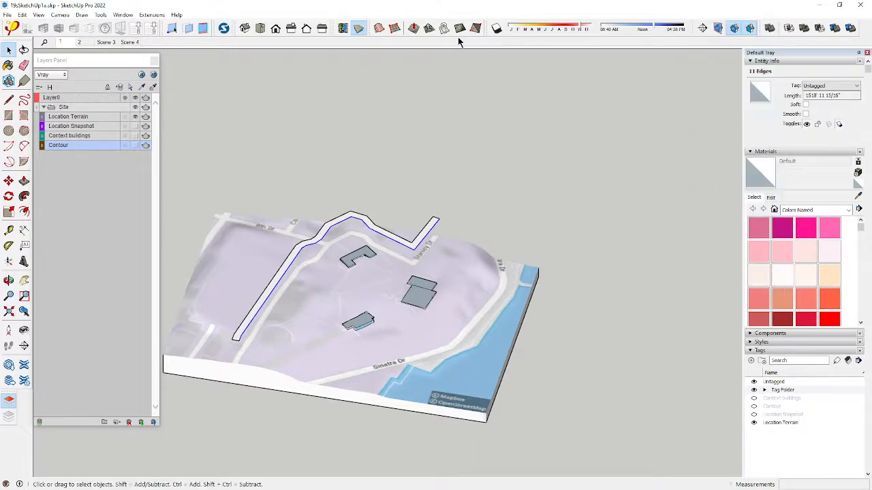
pyautogui.scroll(5, 362, 273)
pyautogui.rightClick(366, 273)
pyautogui.click(327, 298)
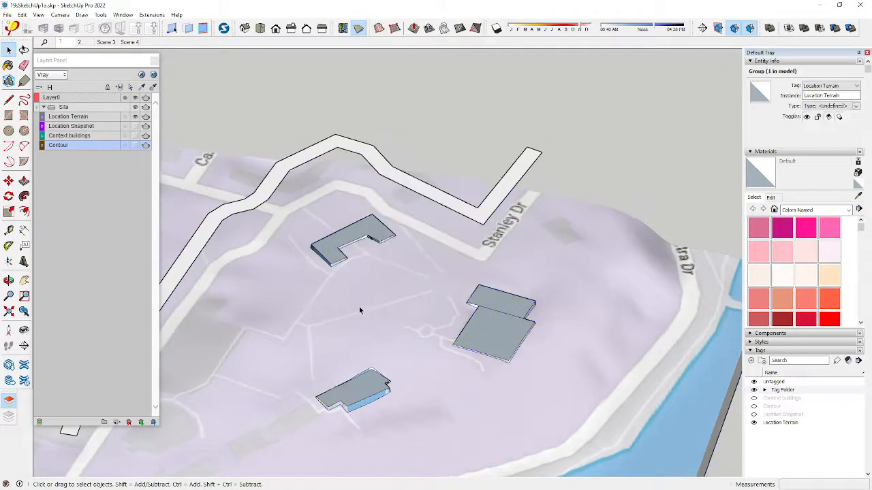
pyautogui.moveTo(359, 307); pyautogui.dragTo(352, 272, button='middle')
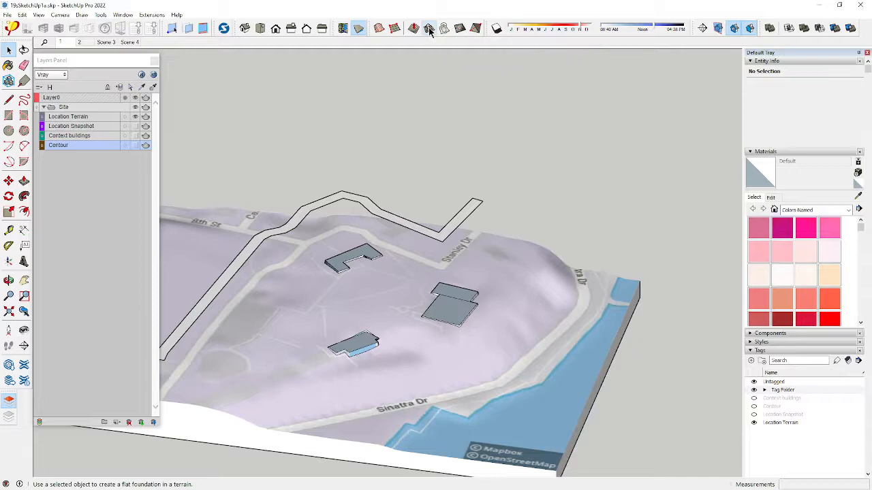
pyautogui.click(429, 31)
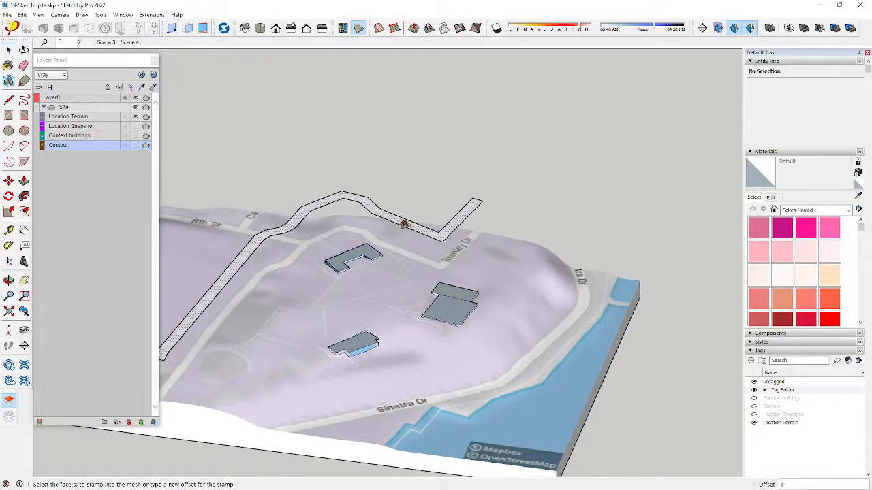
pyautogui.click(405, 221)
pyautogui.press('Escape')
pyautogui.click(9, 50)
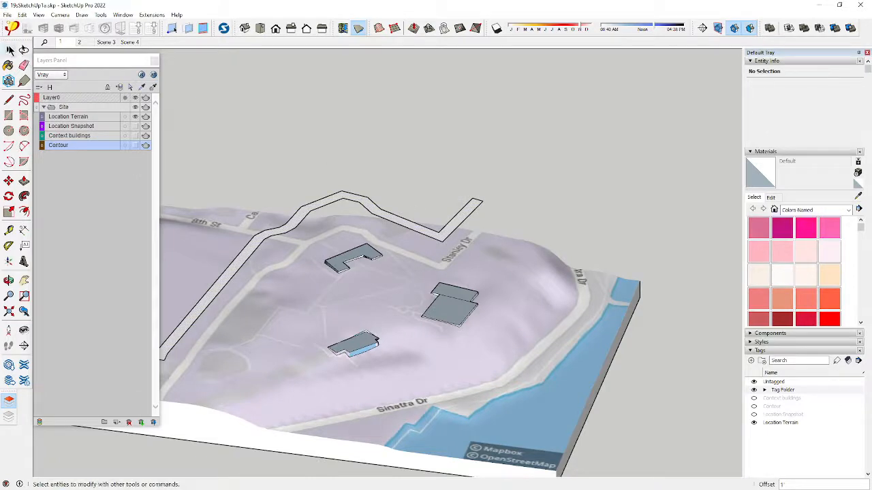
# Hide the Location Terrain layer and make a group of the whole road face with its edges
pyautogui.click(134, 117)
pyautogui.scroll(-3, 326, 165)
pyautogui.moveTo(436, 283); pyautogui.dragTo(195, 145)
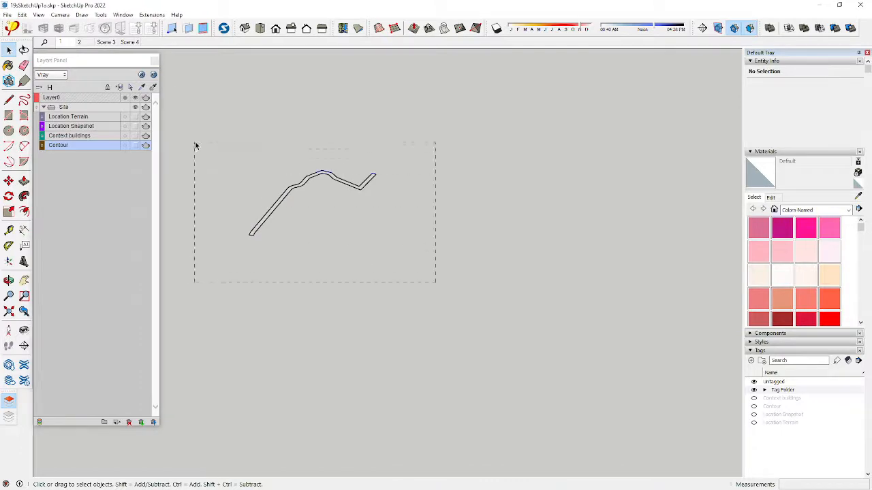
pyautogui.rightClick(334, 177)
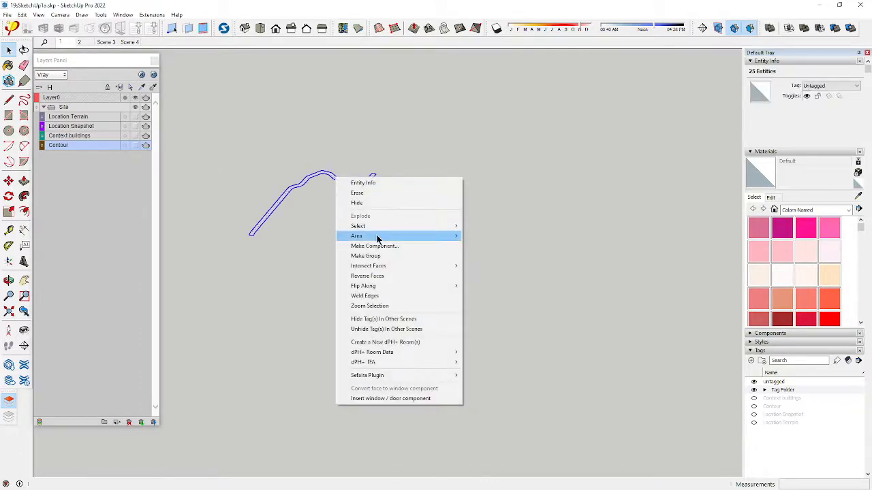
pyautogui.click(376, 257)
pyautogui.moveTo(422, 203); pyautogui.dragTo(193, 168, button='middle')
pyautogui.scroll(5, 192, 175)
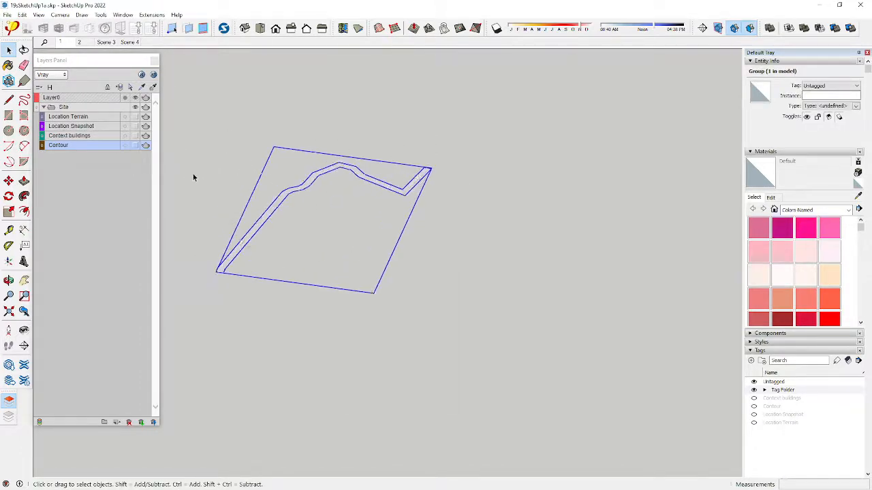
pyautogui.click(264, 204)
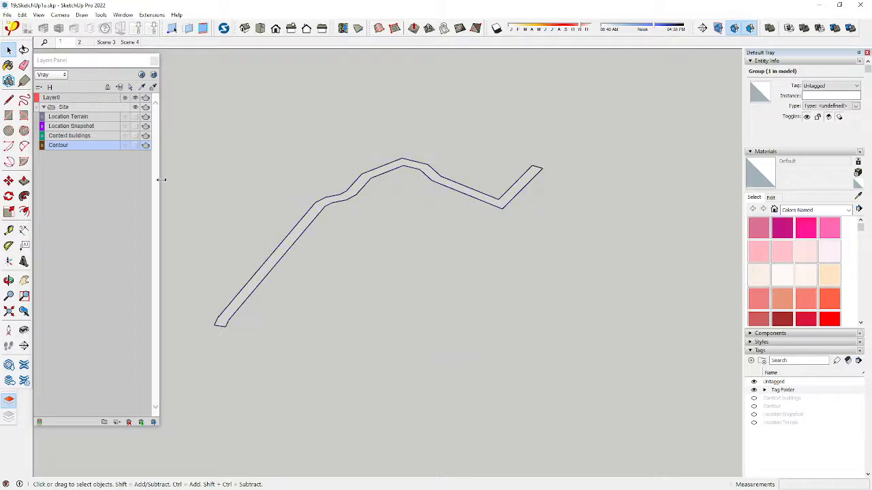
# Turn the Location Terrain layer back on beneath the road and select the road group
pyautogui.click(134, 118)
pyautogui.click(397, 168)
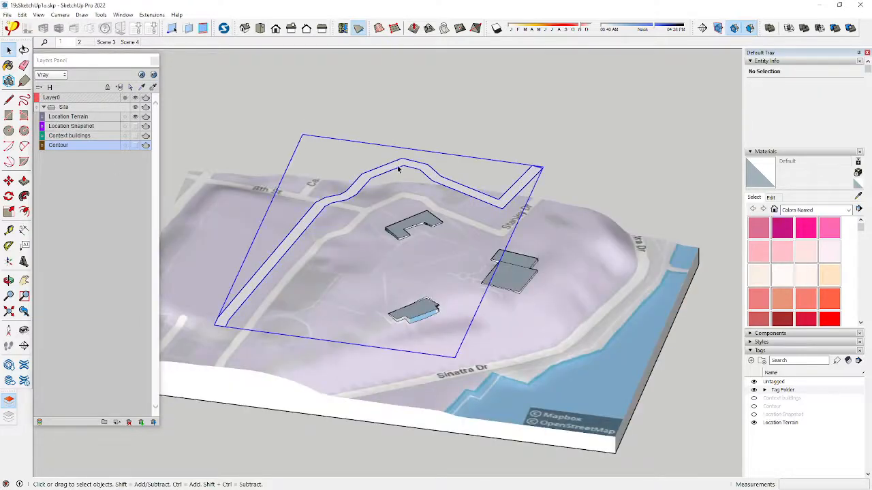
# Try to stamp the road group into the location terrain
pyautogui.click(429, 28)
pyautogui.click(364, 192)
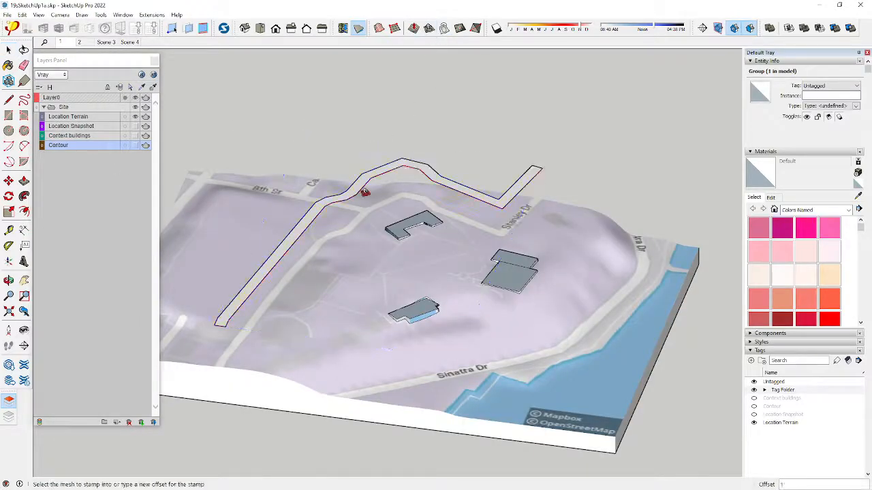
pyautogui.click(350, 277)
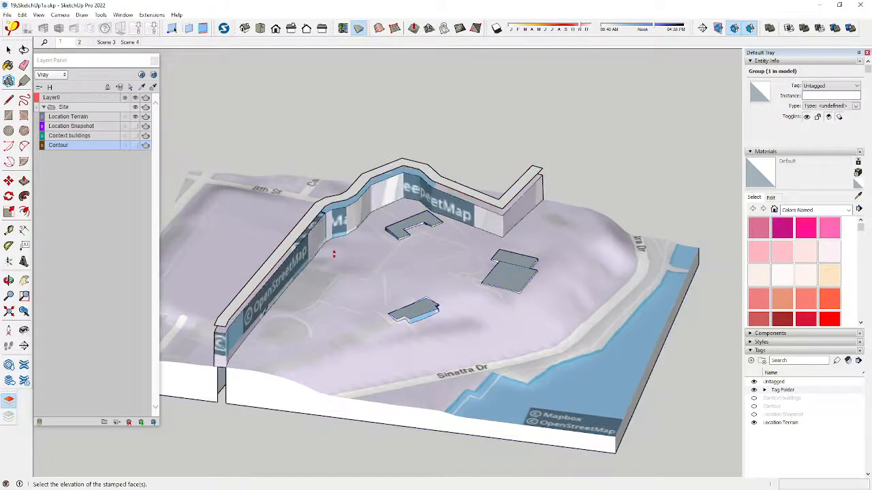
pyautogui.click(337, 268)
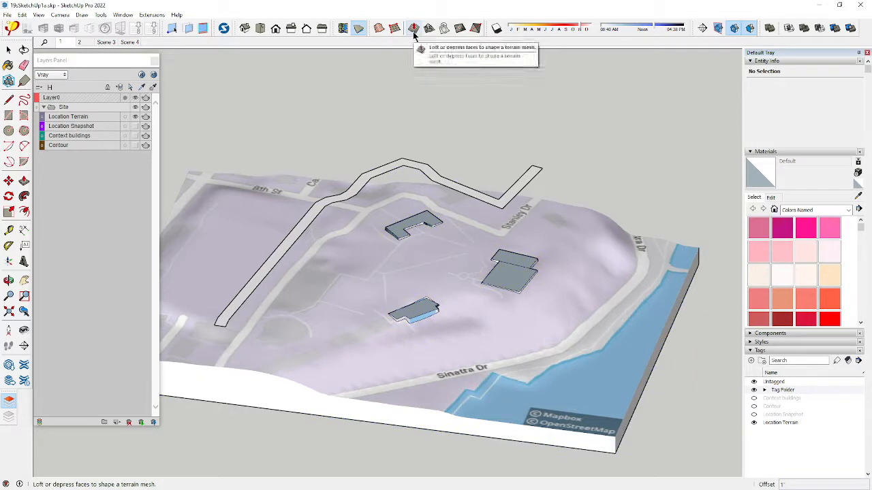
# Drape the road group's outline onto the location terrain and delete the road group floating above it
pyautogui.click(448, 29)
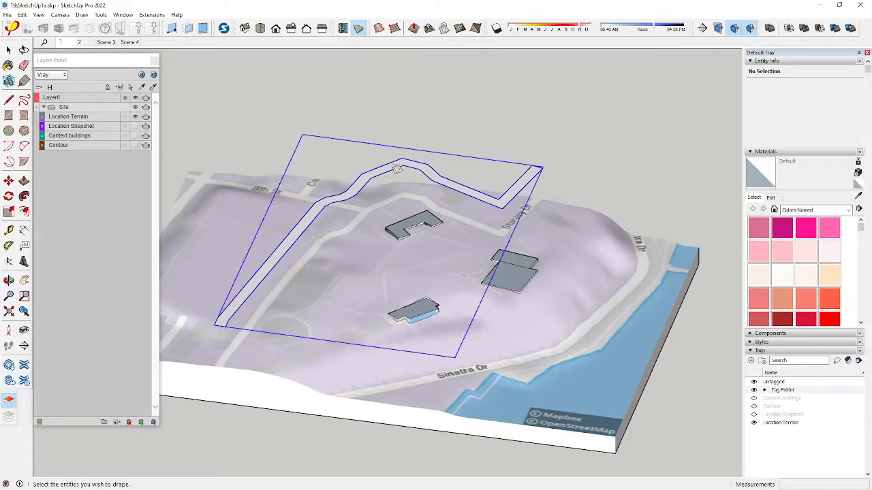
pyautogui.click(398, 163)
pyautogui.click(392, 208)
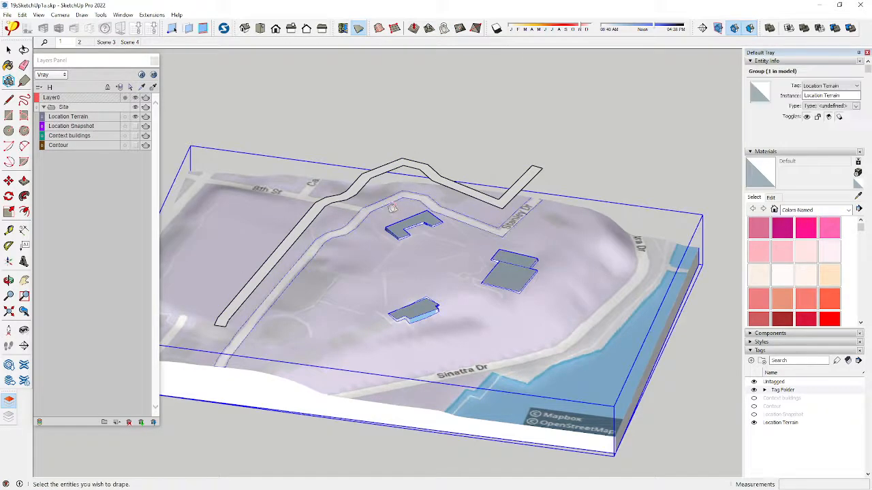
pyautogui.click(9, 51)
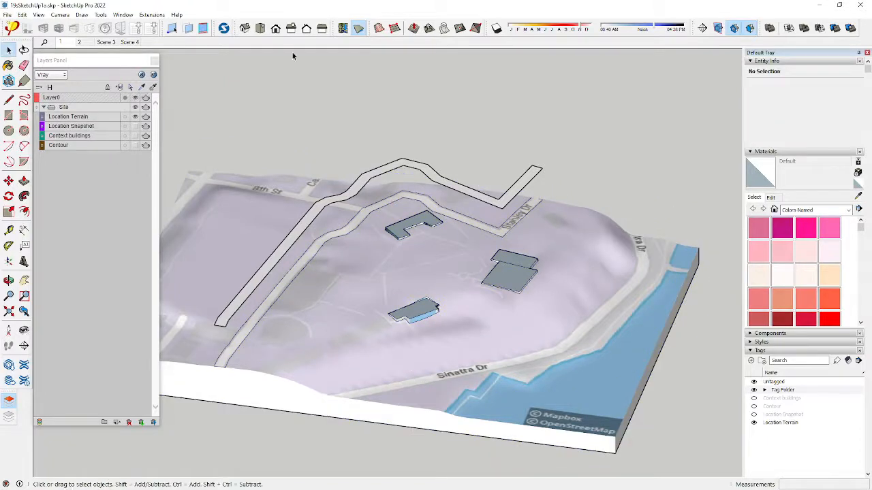
pyautogui.click(376, 178)
pyautogui.press('Delete')
# Examine how the draped road outline follows the terrain surface, from close low angles and from above
pyautogui.scroll(-3, 376, 165)
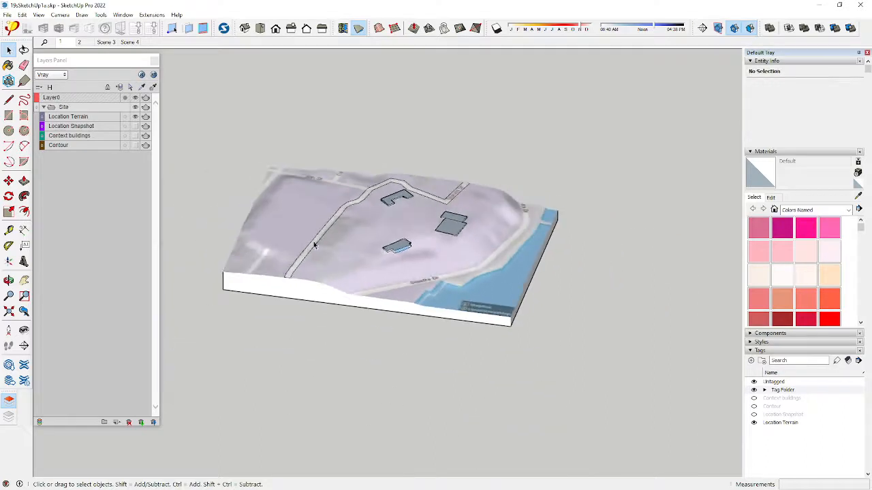
pyautogui.moveTo(280, 322); pyautogui.dragTo(287, 397, button='middle')
pyautogui.rightClick(288, 398)
pyautogui.moveTo(275, 360); pyautogui.dragTo(395, 247)
pyautogui.scroll(3, 330, 264)
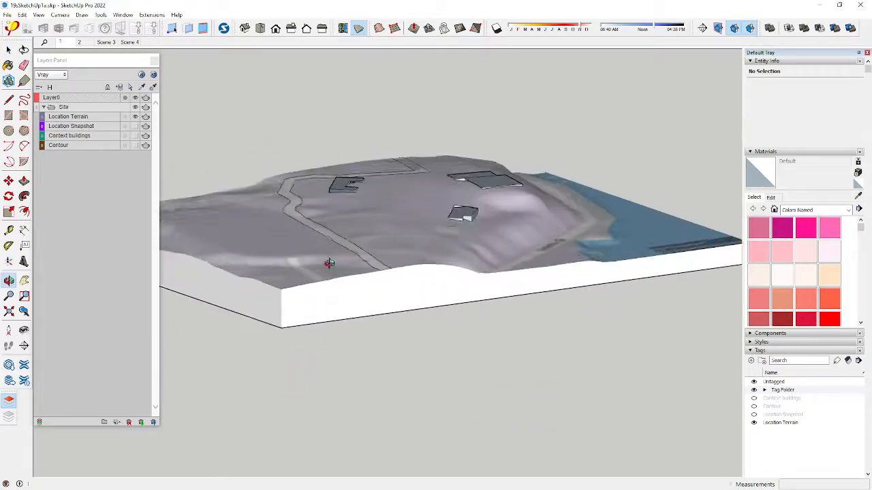
pyautogui.moveTo(329, 264); pyautogui.dragTo(407, 197)
pyautogui.scroll(2, 329, 188)
pyautogui.scroll(3, 329, 188)
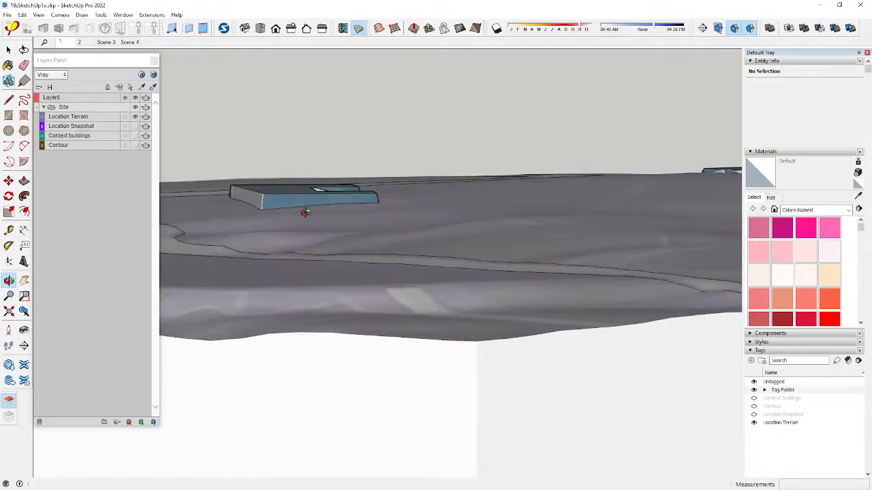
pyautogui.scroll(-3, 336, 225)
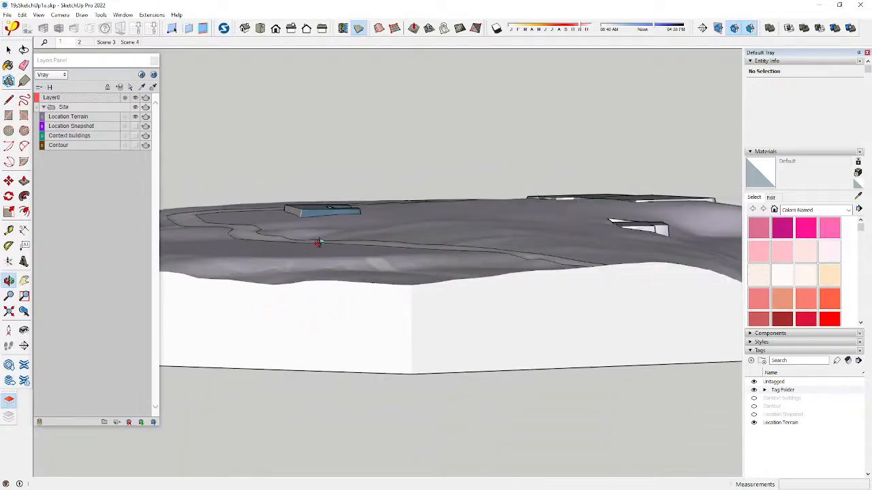
pyautogui.moveTo(319, 242); pyautogui.dragTo(368, 293)
pyautogui.moveTo(433, 306); pyautogui.dragTo(286, 407)
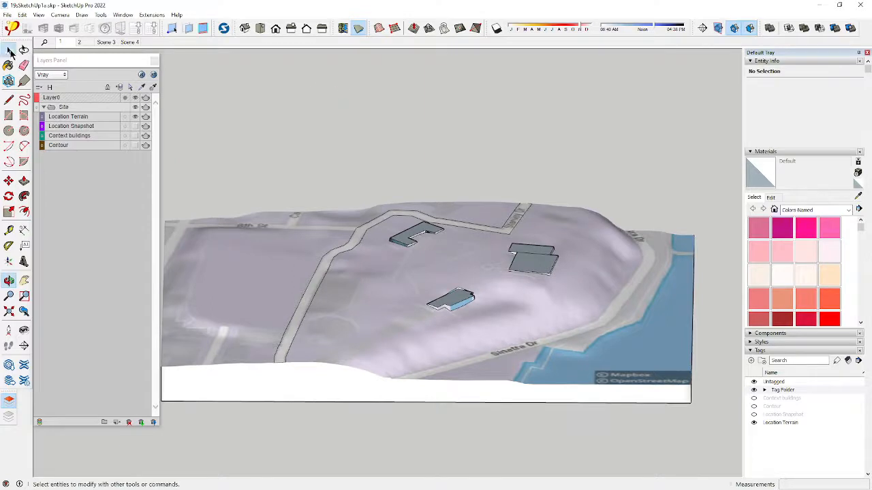
# Open the terrain group, paint the draped road surface with the 0135_DarkGray material, and leave the group
pyautogui.click(9, 52)
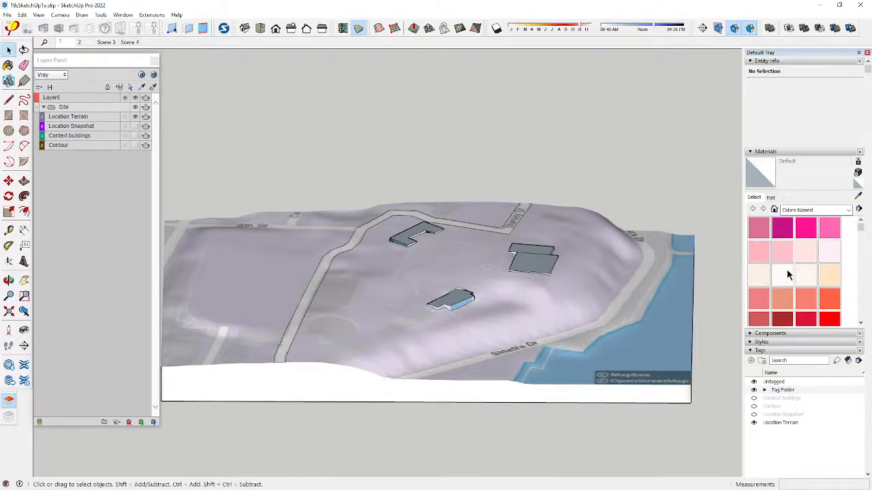
pyautogui.scroll(3, 544, 216)
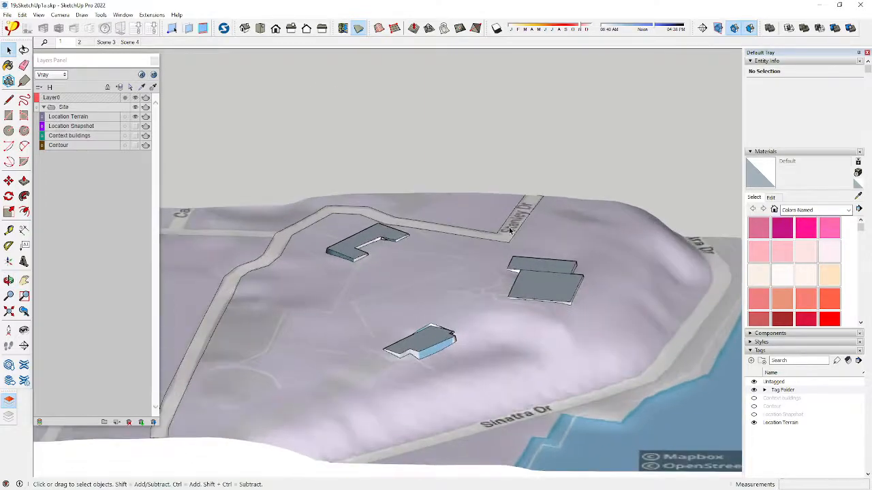
pyautogui.tripleClick(510, 232)
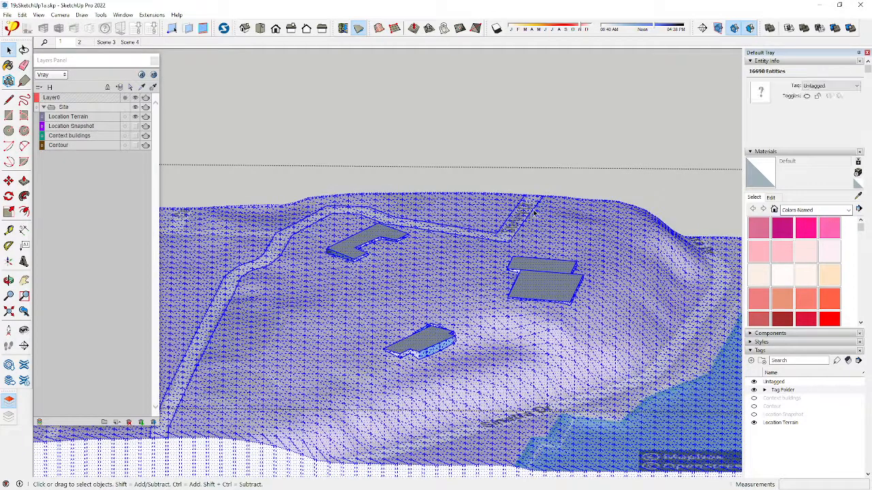
pyautogui.click(533, 208)
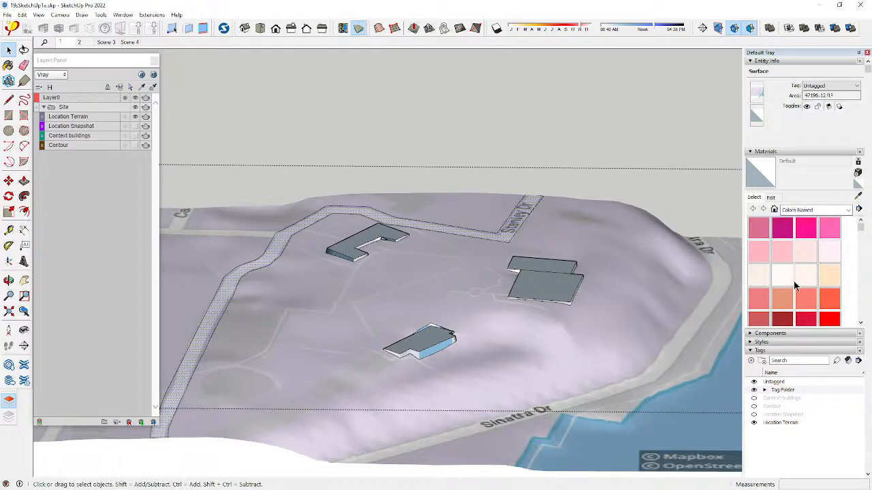
pyautogui.scroll(-12, 794, 281)
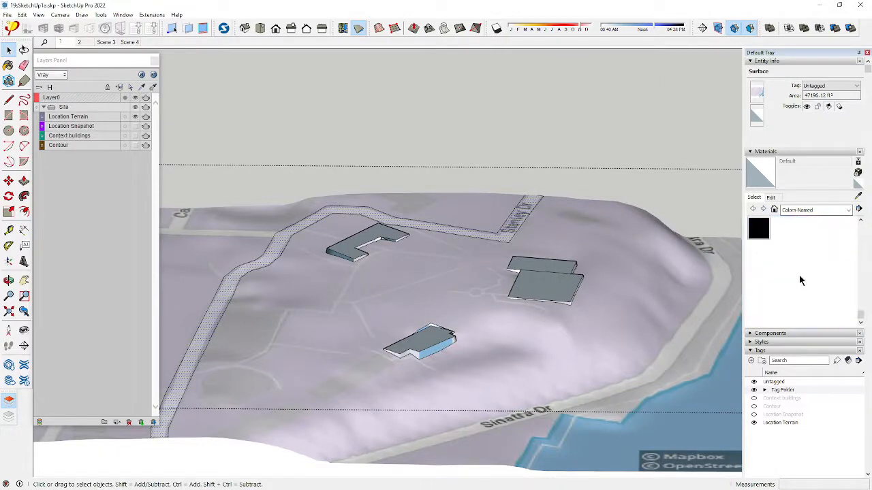
pyautogui.scroll(3, 799, 275)
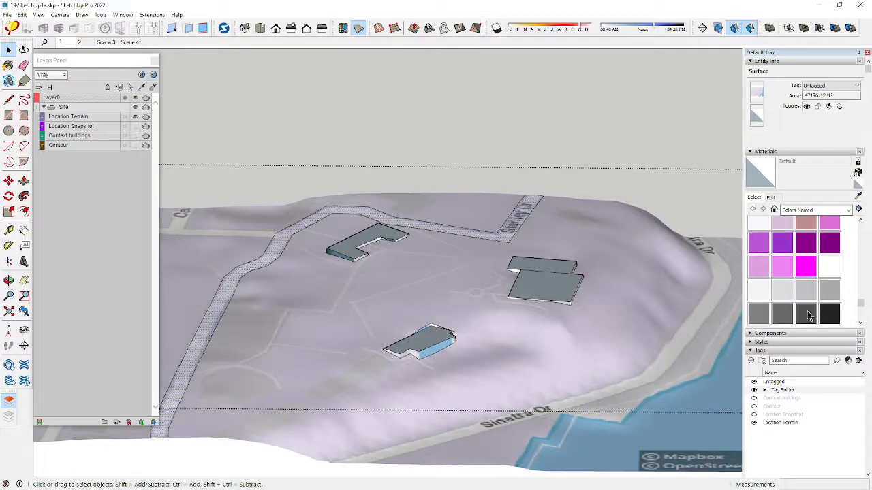
pyautogui.click(807, 315)
pyautogui.click(530, 203)
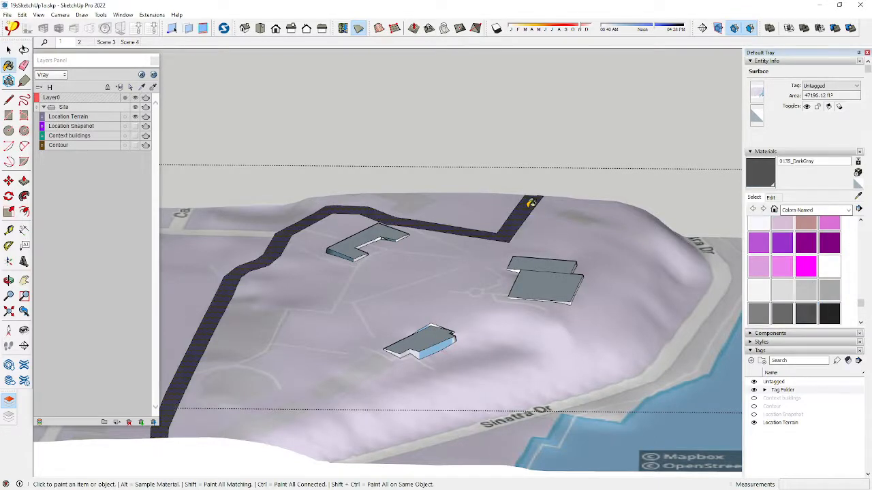
pyautogui.press('space')
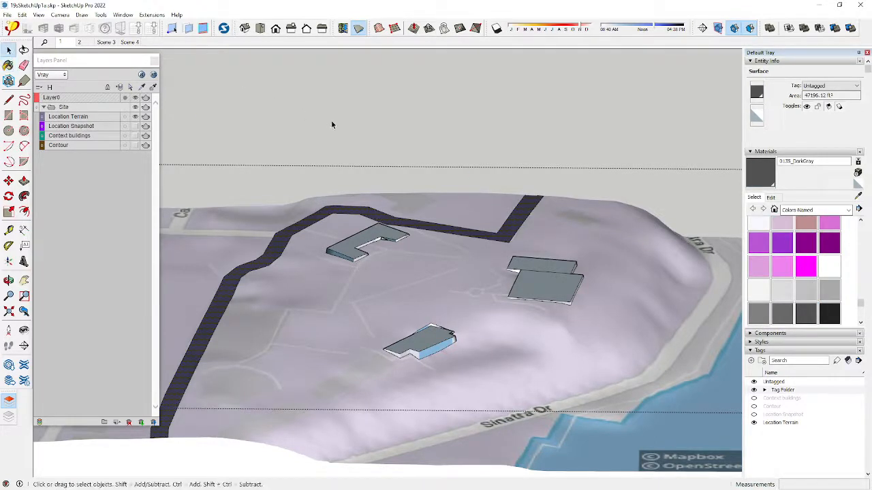
pyautogui.click(331, 124)
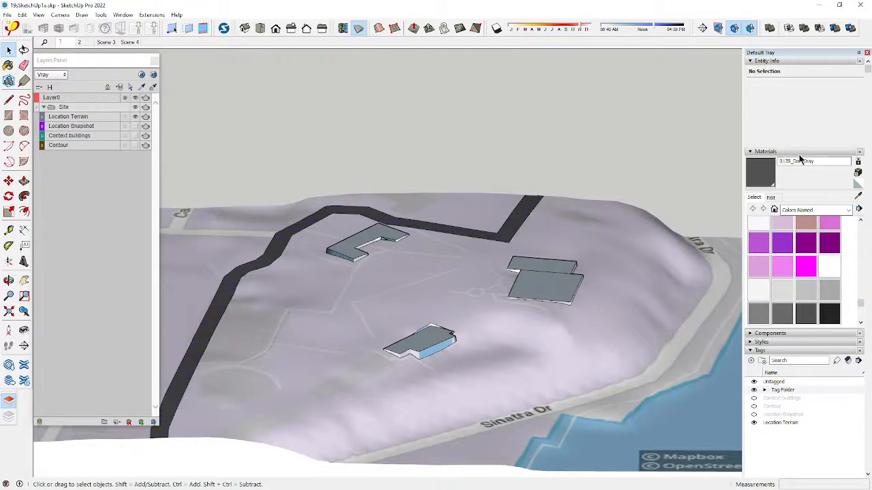
pyautogui.click(848, 212)
pyautogui.click(560, 125)
# Switch the camera to perspective projection and view the terrain with the painted road
pyautogui.scroll(-5, 553, 144)
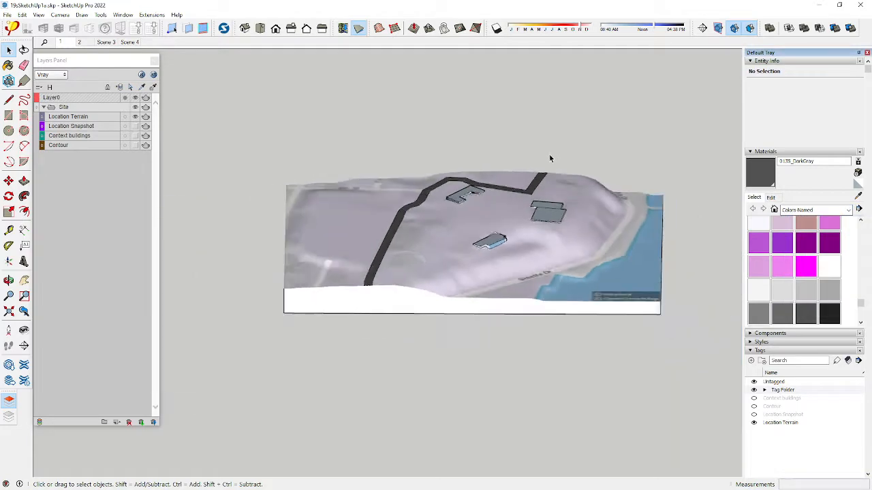
pyautogui.moveTo(545, 295); pyautogui.dragTo(479, 354, button='middle')
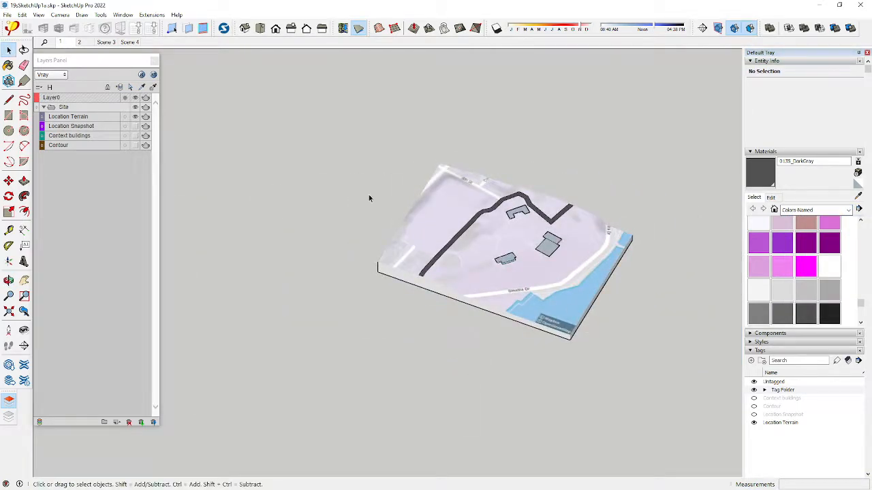
pyautogui.click(60, 14)
pyautogui.click(77, 70)
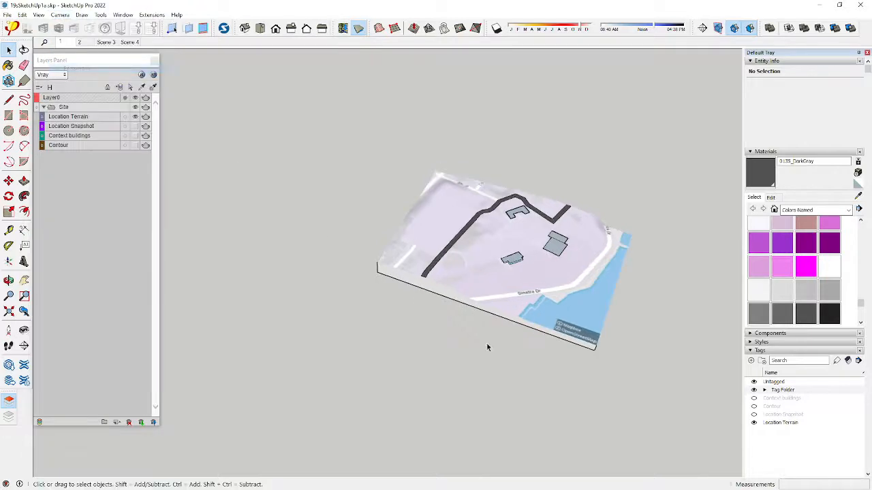
pyautogui.scroll(4, 597, 305)
pyautogui.moveTo(591, 299); pyautogui.dragTo(566, 217, button='middle')
# Show the Context buildings layer, examine the buildings on the terrain from several angles, and hide the layer again
pyautogui.click(135, 136)
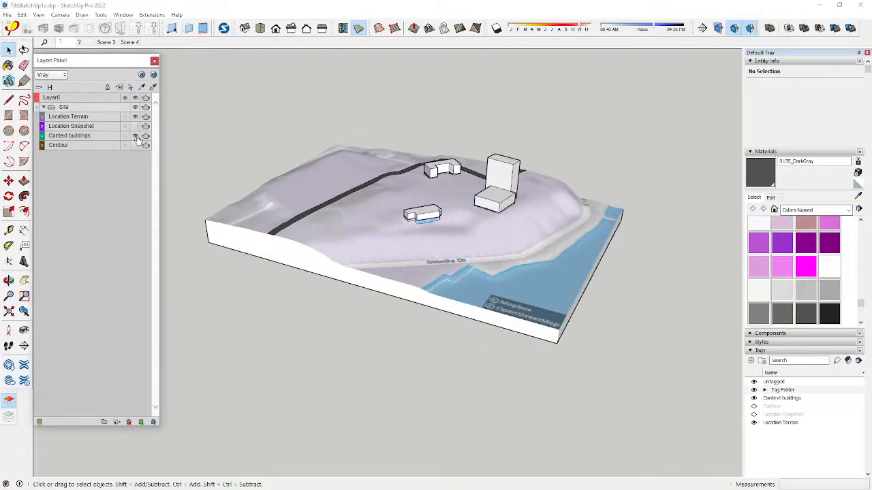
pyautogui.moveTo(284, 257); pyautogui.dragTo(295, 361, button='middle')
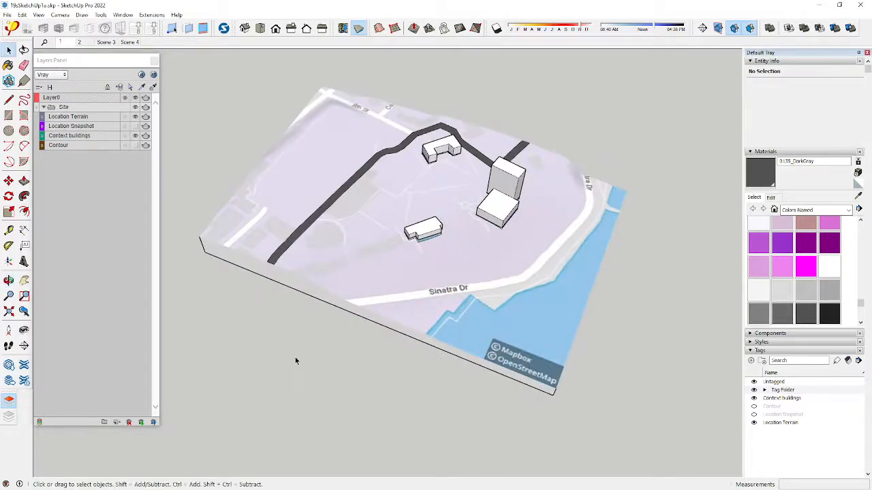
pyautogui.moveTo(484, 314); pyautogui.dragTo(538, 142, button='middle')
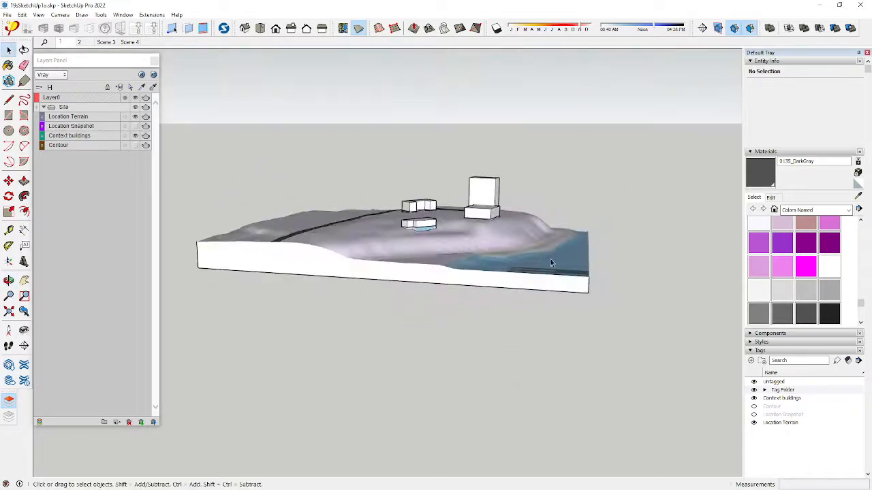
pyautogui.moveTo(551, 263); pyautogui.dragTo(479, 444, button='middle')
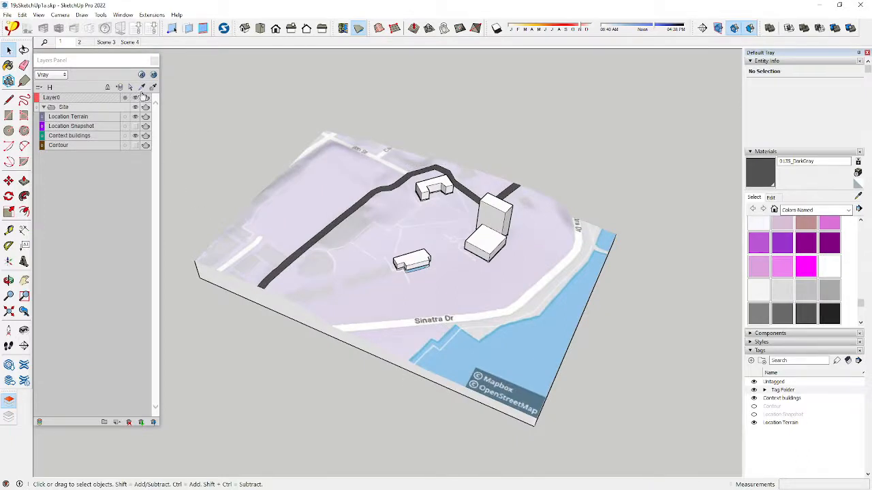
pyautogui.click(136, 135)
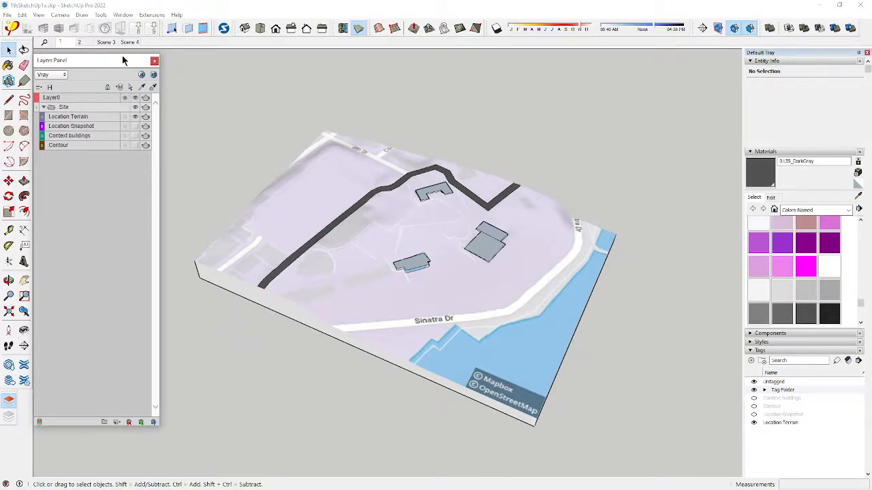
# Show the Location Snapshot layer instead of Location Terrain and view it from the top in parallel projection
pyautogui.click(135, 126)
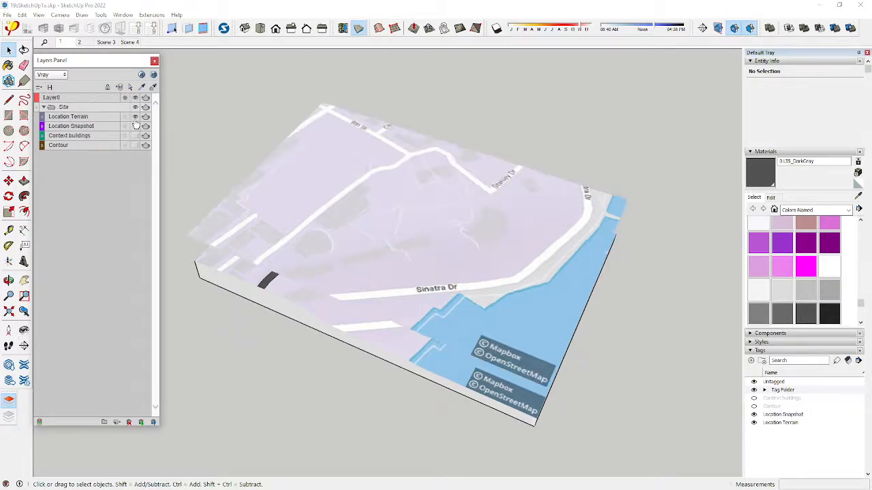
pyautogui.click(135, 116)
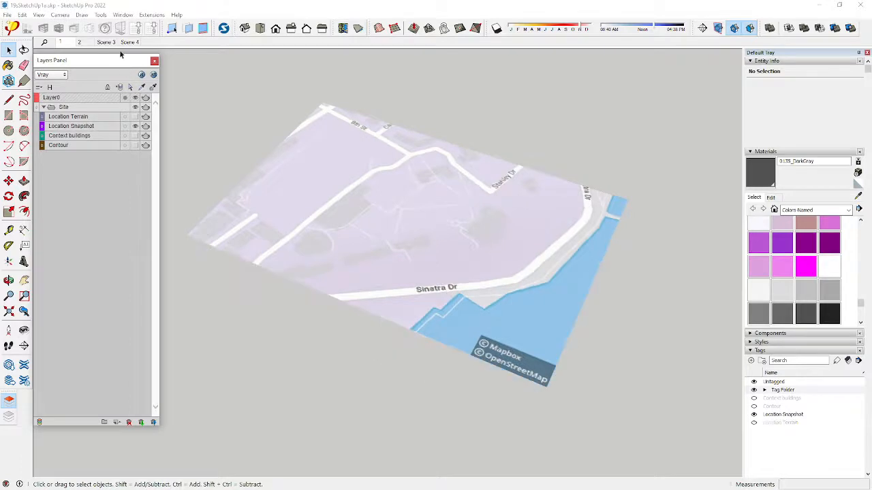
pyautogui.click(261, 31)
pyautogui.click(60, 15)
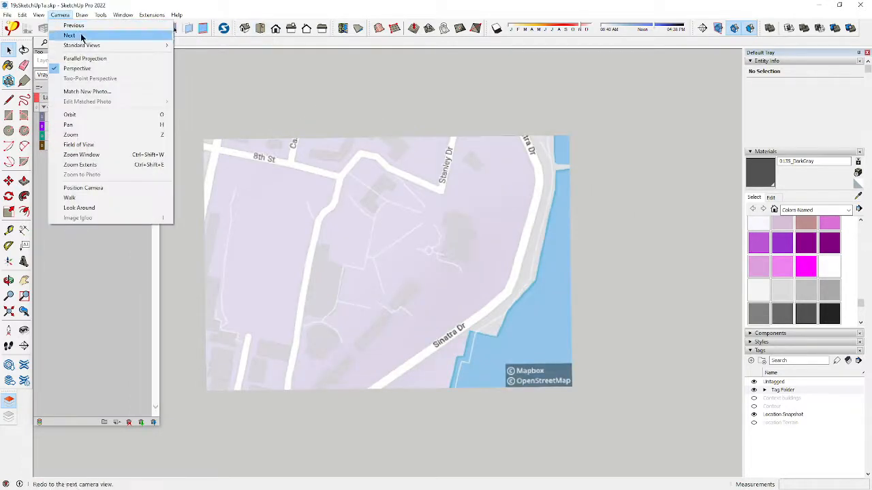
pyautogui.click(85, 58)
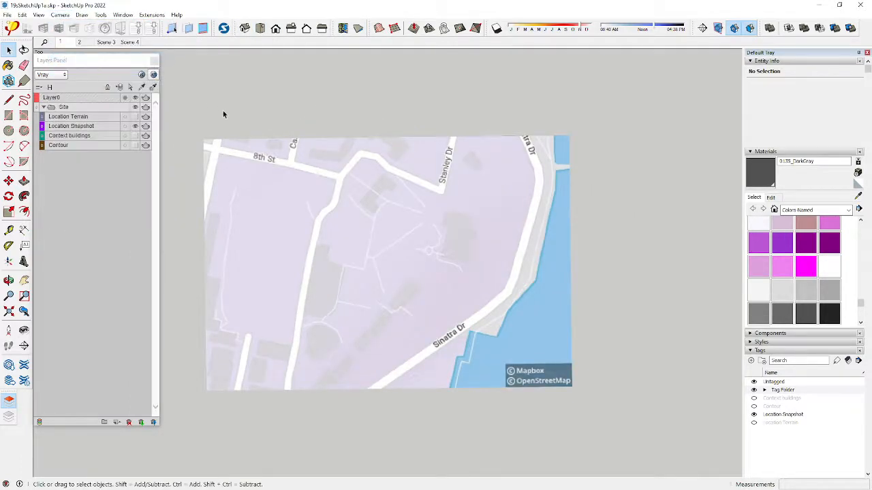
# Draw a circle with a radius of about 76' on the location snapshot, just below the 8th St label
pyautogui.click(9, 131)
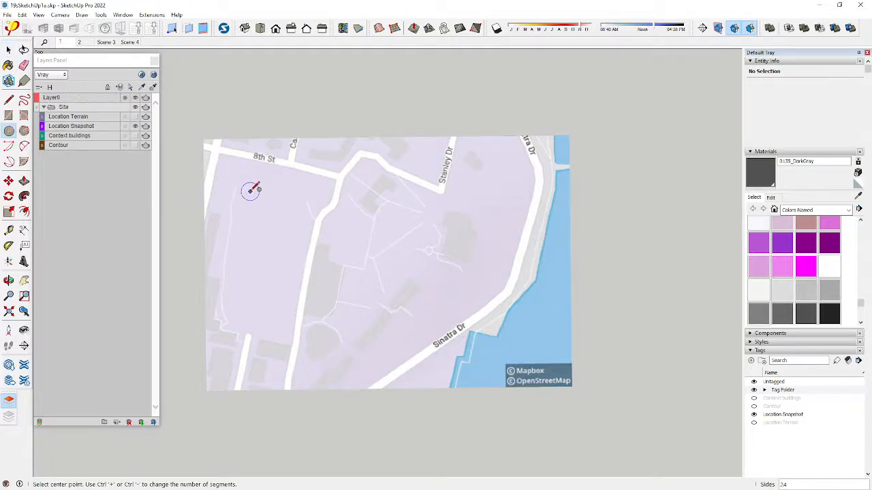
pyautogui.click(250, 191)
pyautogui.click(269, 196)
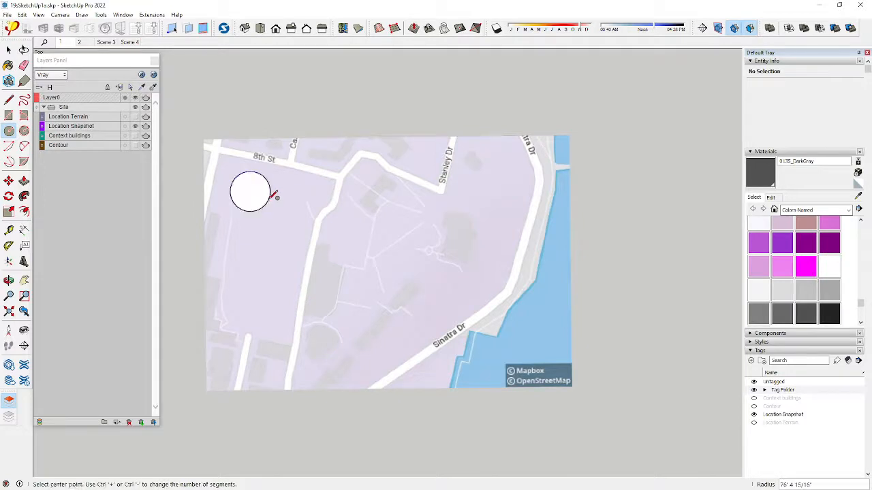
# Draw two more circles overlapping in a chain beside the first, one with a radius of about 62' and a smaller one
pyautogui.click(269, 200)
pyautogui.click(280, 205)
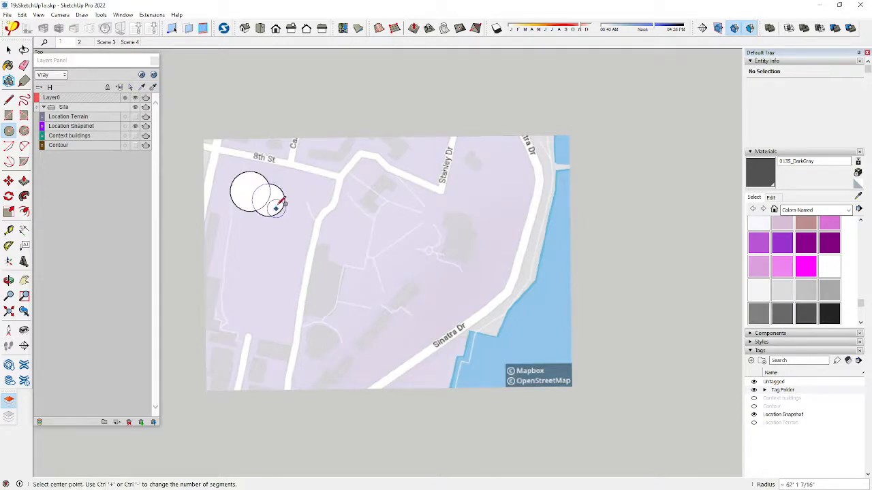
pyautogui.click(282, 192)
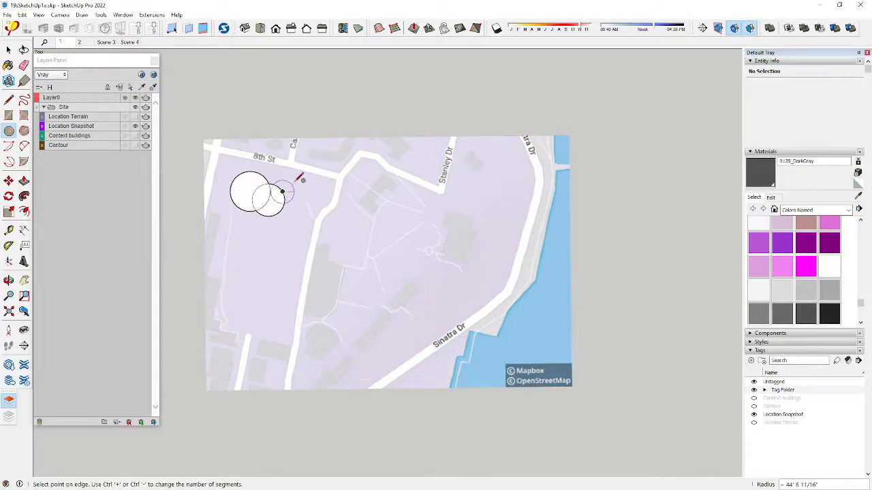
pyautogui.click(294, 182)
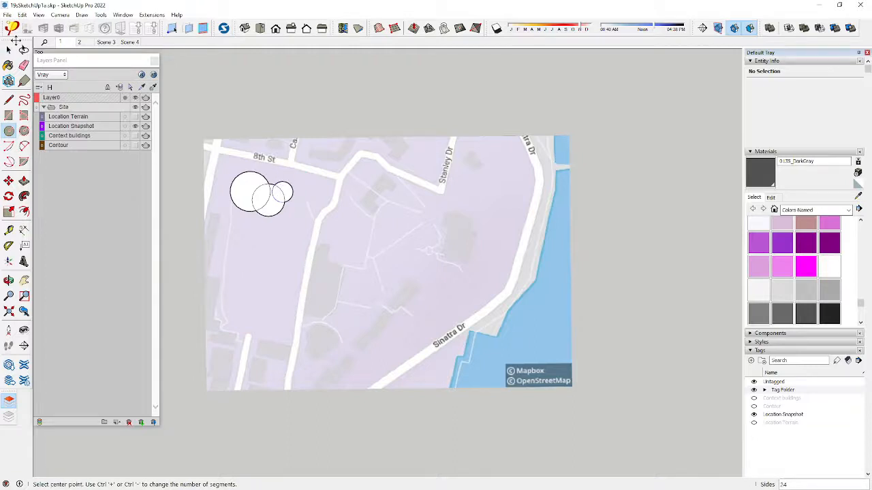
# Delete the inner arcs where the three circles overlap to merge them into a single cloud-shaped face
pyautogui.click(8, 50)
pyautogui.scroll(6, 176, 203)
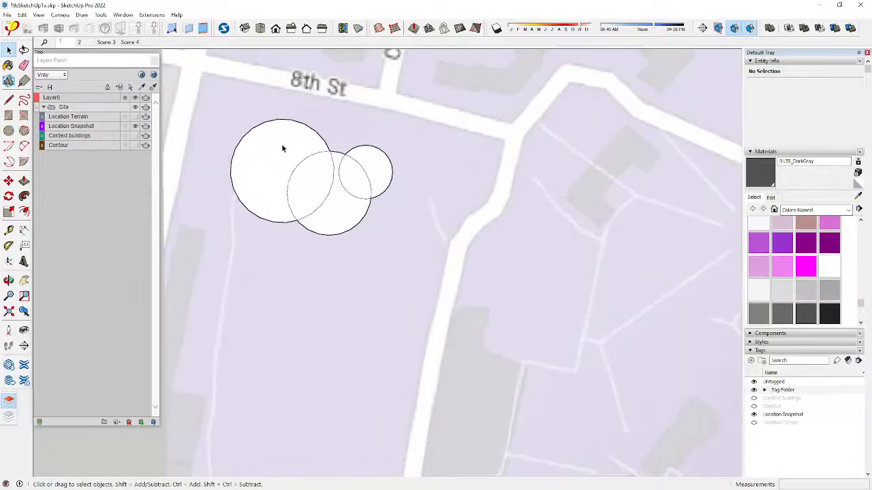
pyautogui.click(303, 166)
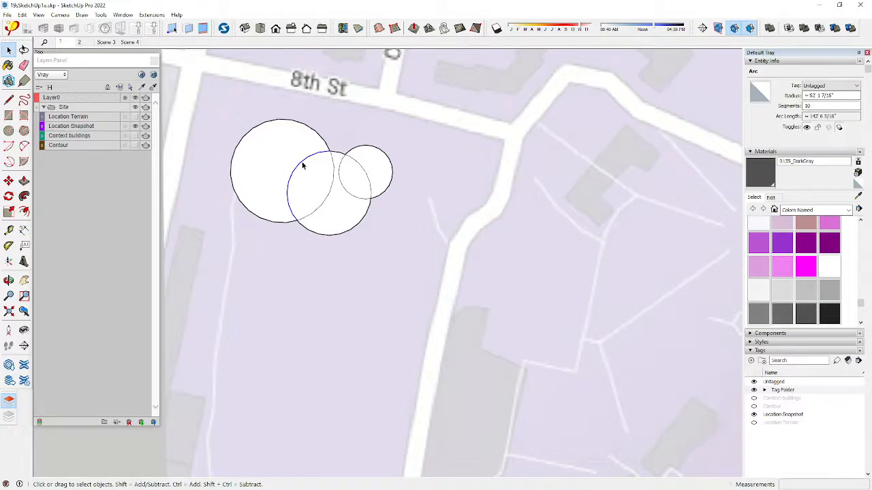
pyautogui.press('Delete')
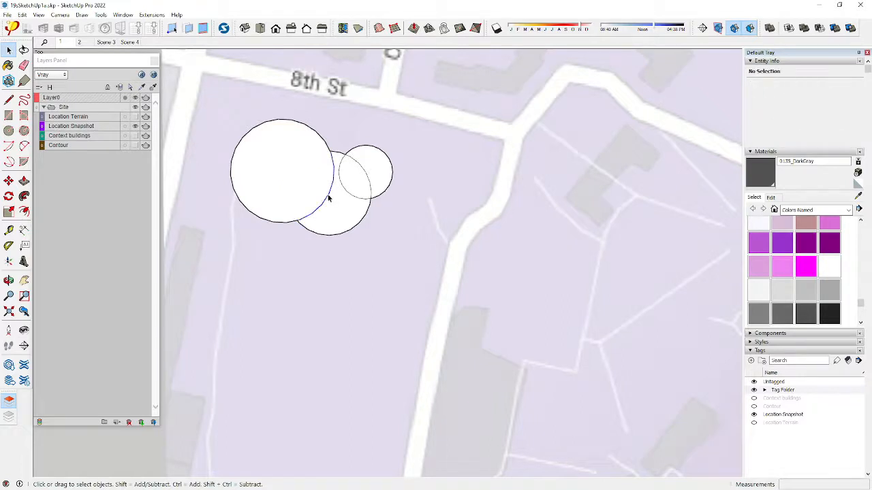
pyautogui.click(342, 190)
pyautogui.press('Delete')
pyautogui.click(366, 175)
pyautogui.press('Delete')
pyautogui.scroll(-3, 366, 176)
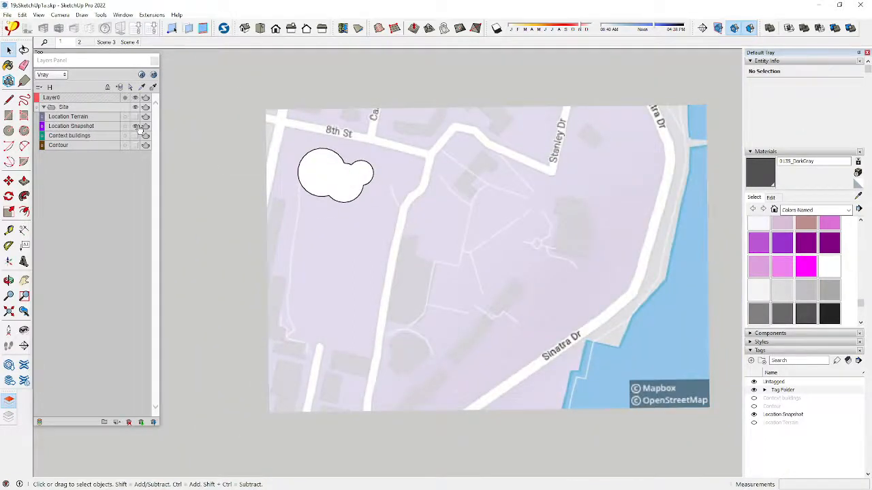
# Hide the Location Snapshot layer and push/pull the cloud-shaped face up by 2'
pyautogui.click(136, 127)
pyautogui.moveTo(243, 315); pyautogui.dragTo(204, 68, button='middle')
pyautogui.scroll(3, 367, 210)
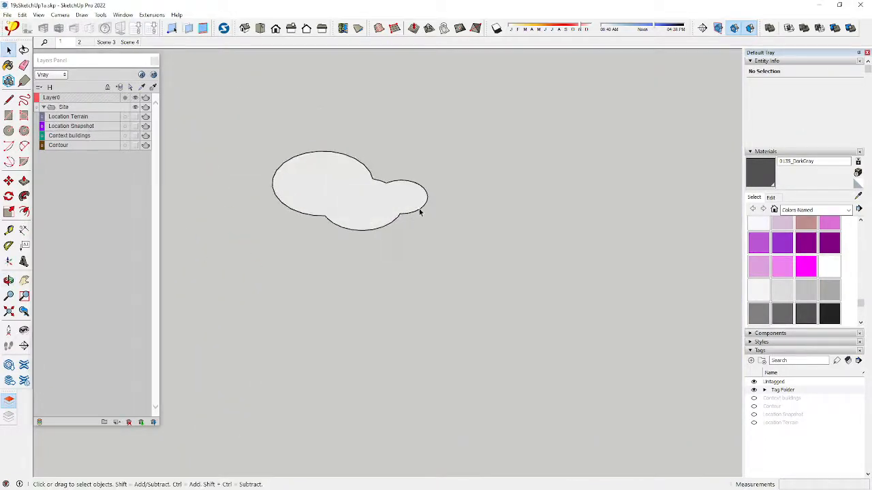
pyautogui.click(382, 208)
pyautogui.press('p')
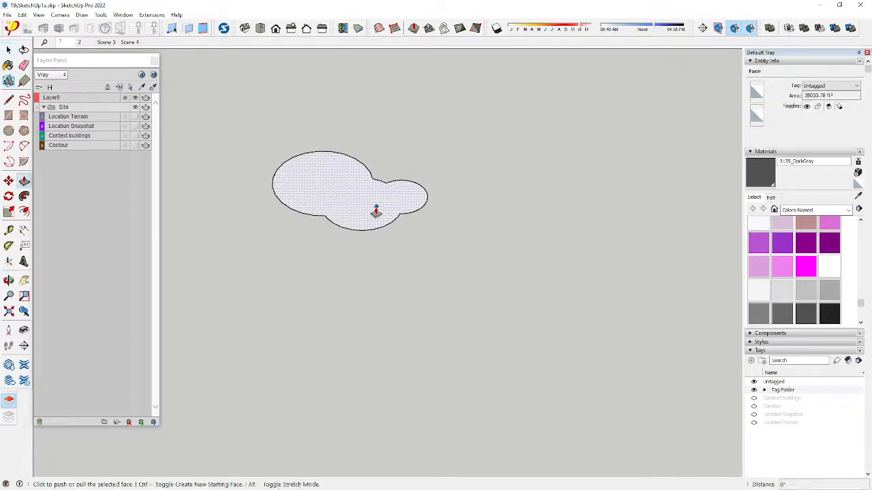
pyautogui.click(367, 218)
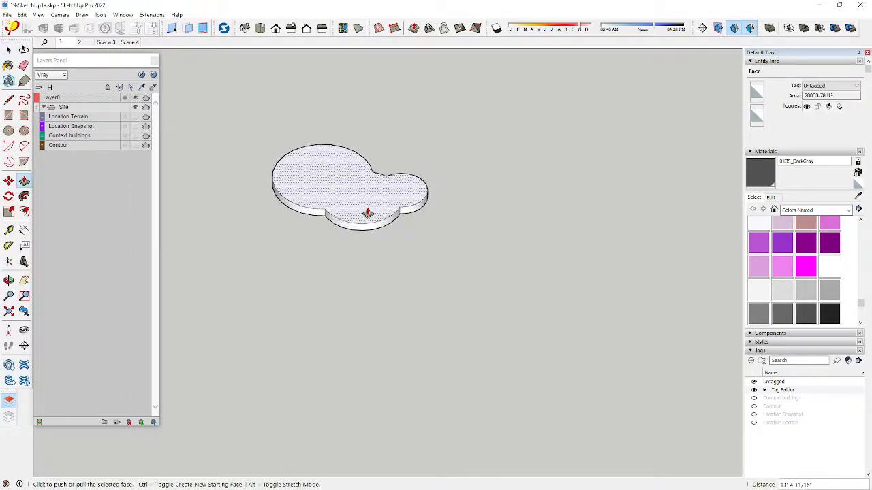
pyautogui.press('Escape')
pyautogui.click(8, 52)
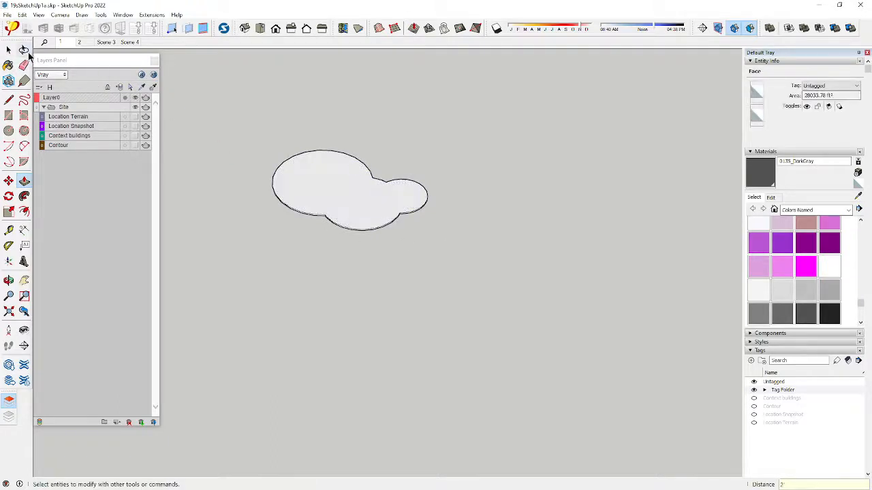
# Push/pull the slab's upper face by another 3'
pyautogui.press('p')
pyautogui.click(315, 199)
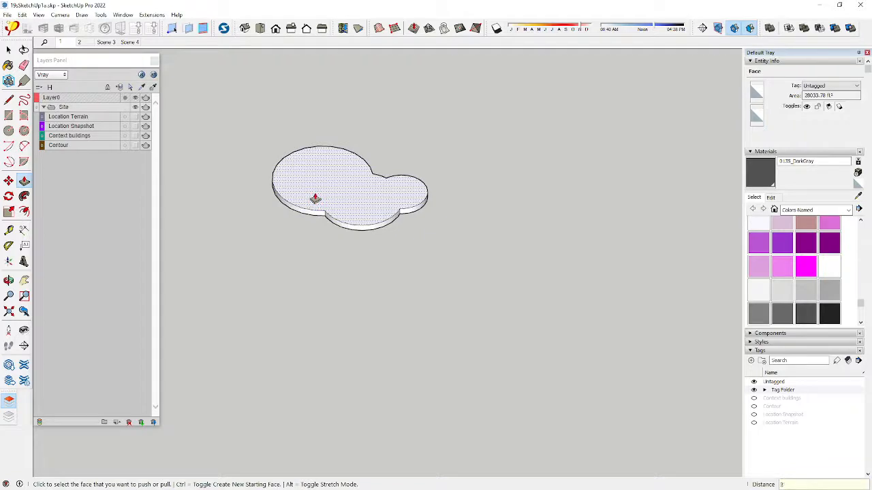
pyautogui.click(9, 52)
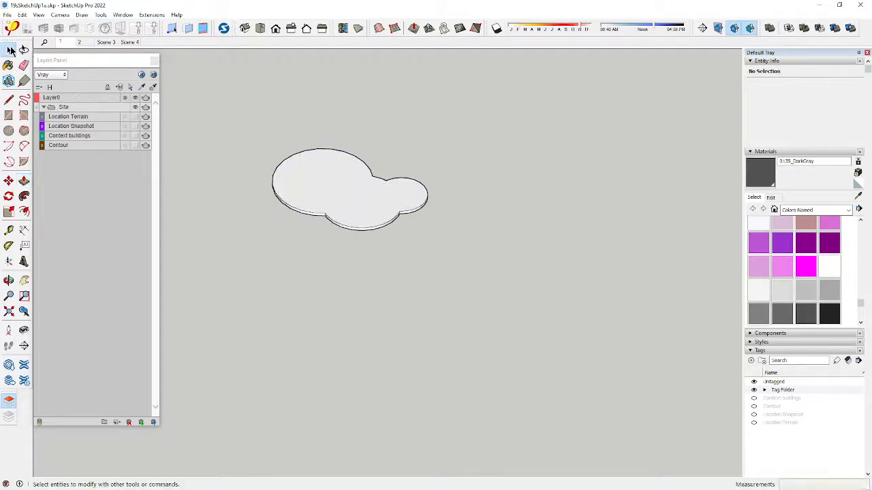
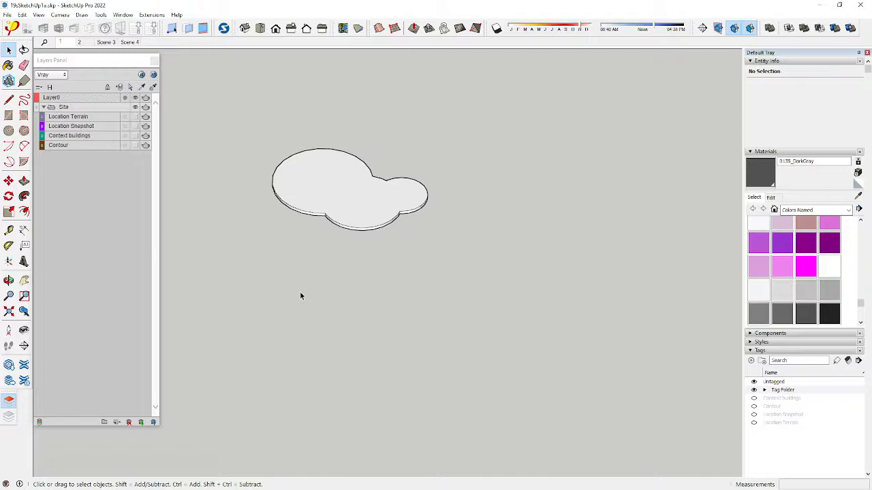
# Select all the geometry of the cloud-shaped slab and make it a group
pyautogui.moveTo(473, 271); pyautogui.dragTo(383, 243)
pyautogui.moveTo(245, 123); pyautogui.dragTo(246, 123)
pyautogui.rightClick(362, 183)
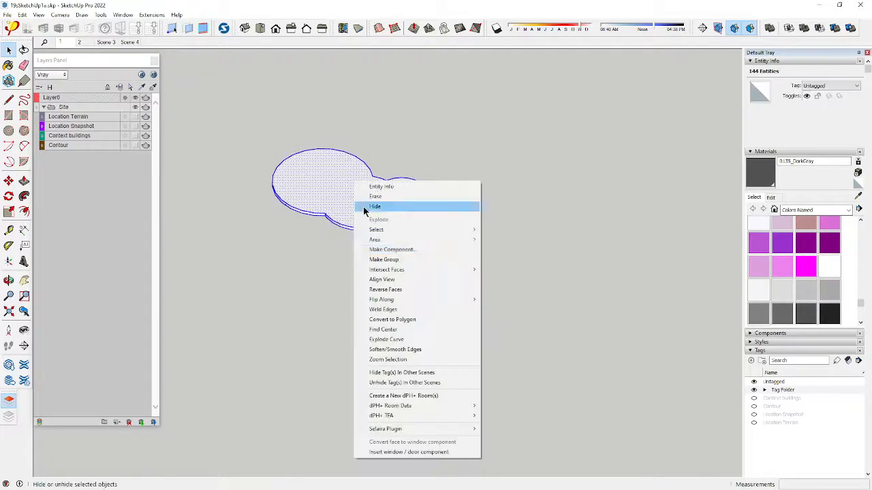
pyautogui.click(388, 257)
# Paint the slab group with the 0061_OliveDrab color from Colors-Named
pyautogui.moveTo(355, 318); pyautogui.dragTo(419, 309, button='middle')
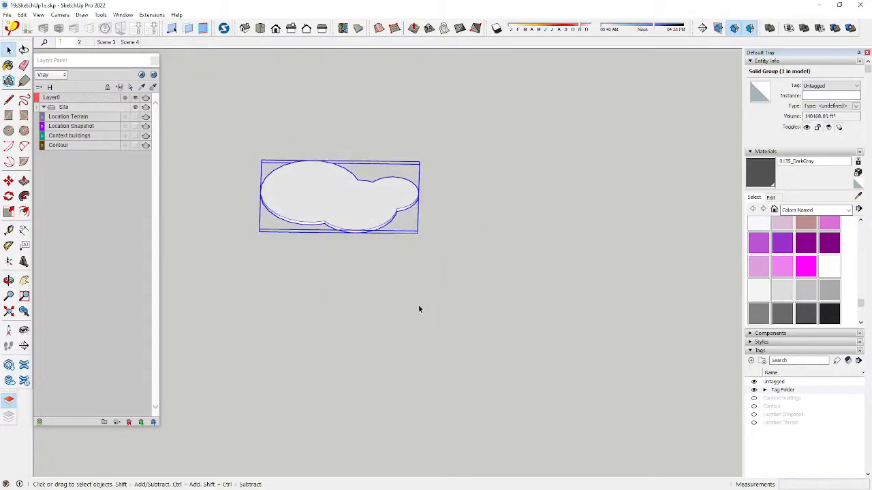
pyautogui.scroll(6, 845, 290)
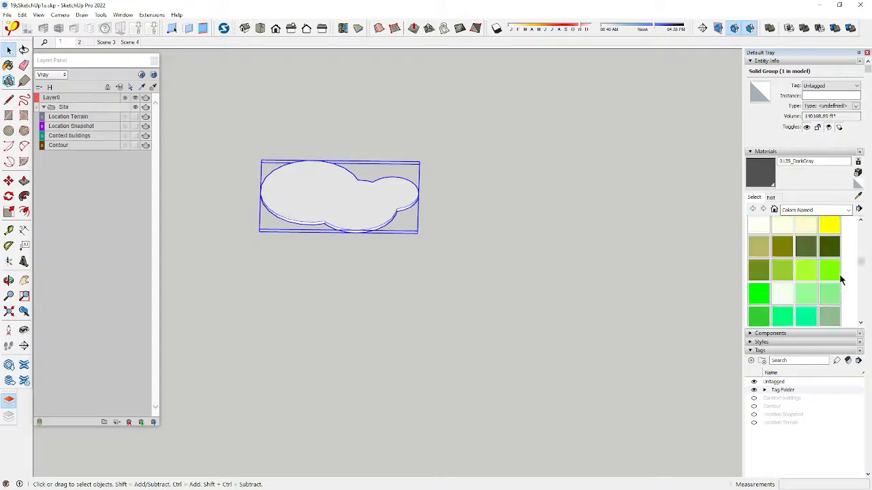
pyautogui.click(758, 271)
pyautogui.click(305, 196)
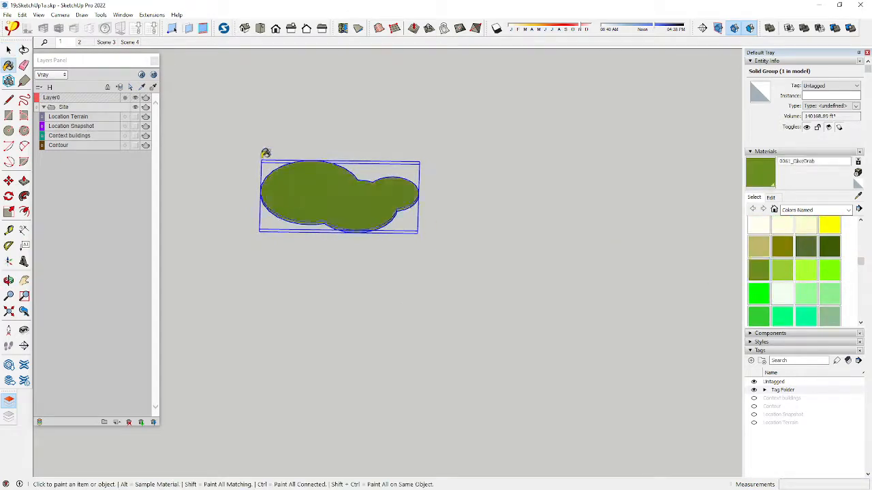
pyautogui.click(10, 50)
pyautogui.click(285, 351)
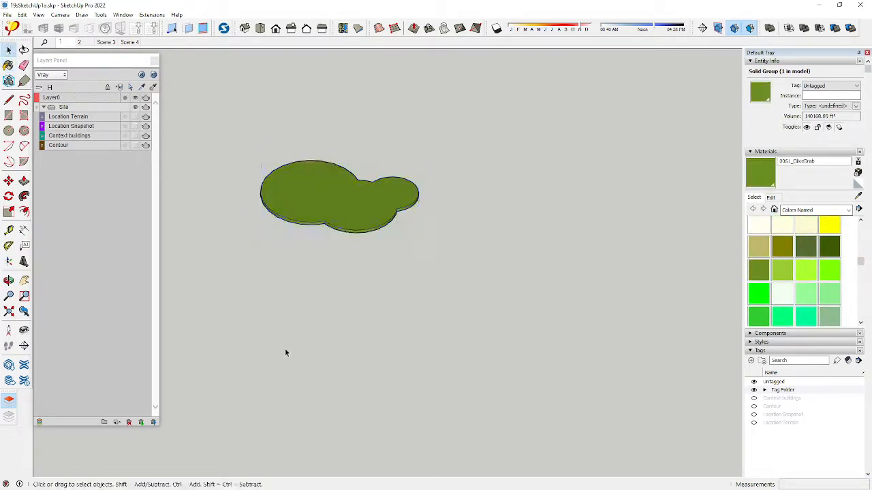
# Show the Location Terrain layer and, in front view, move the green slab down the blue axis about 113' to just above the terrain
pyautogui.click(135, 118)
pyautogui.moveTo(424, 185); pyautogui.dragTo(317, 237, button='middle')
pyautogui.moveTo(317, 207); pyautogui.dragTo(199, 54, button='middle')
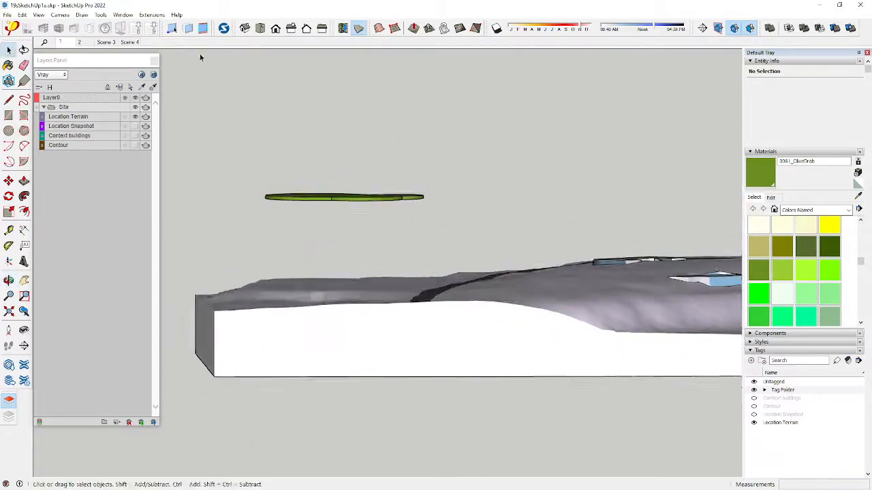
pyautogui.click(275, 28)
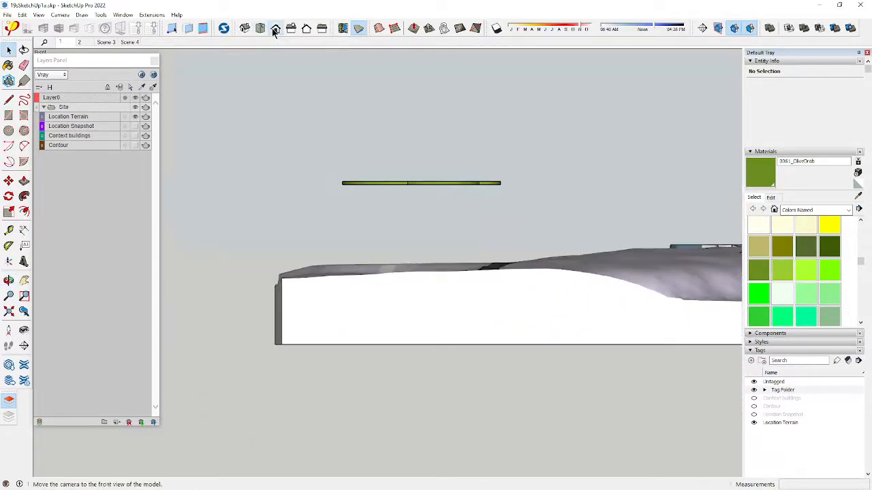
pyautogui.click(431, 185)
pyautogui.press('m')
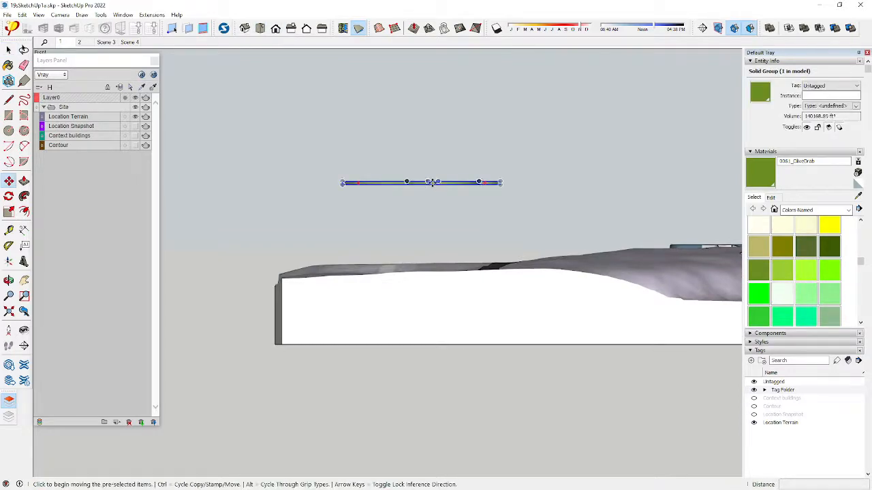
pyautogui.click(432, 186)
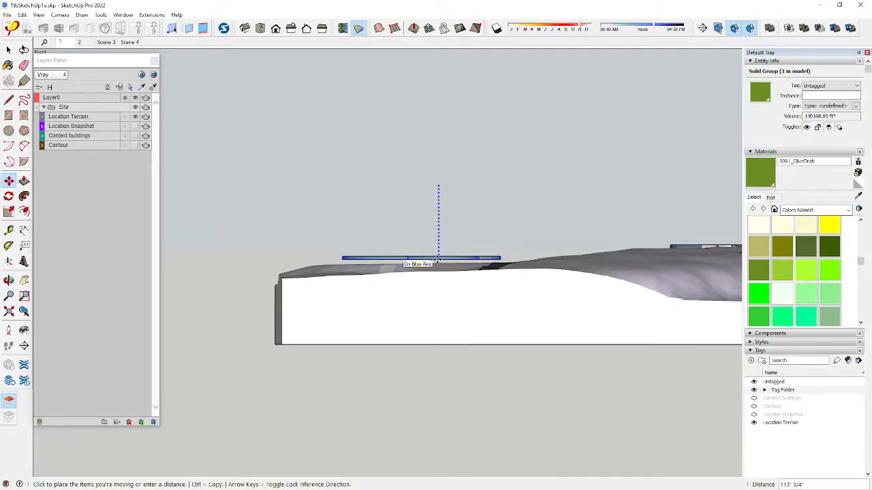
pyautogui.click(437, 258)
# Move the green slab back up by 20' along the blue axis and deselect it
pyautogui.click(436, 253)
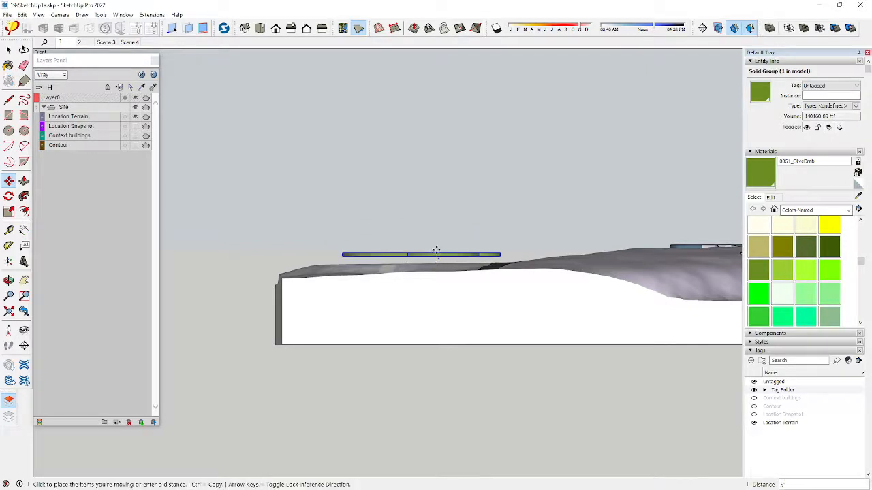
pyautogui.click(437, 249)
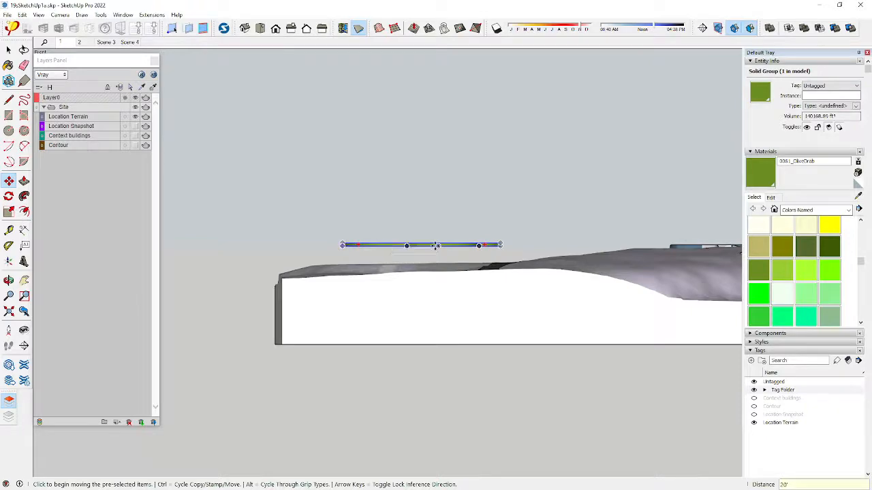
pyautogui.press('space')
pyautogui.click(366, 235)
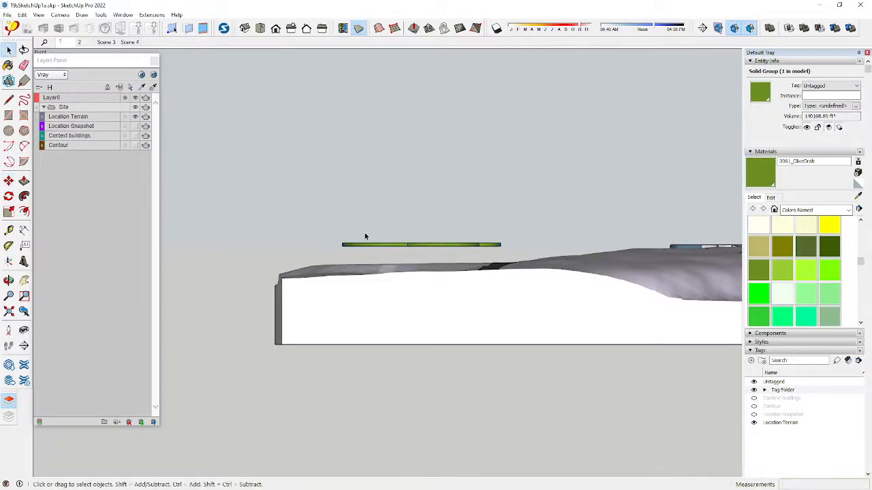
# Show the Context buildings and Contour layers together with the terrain
pyautogui.moveTo(365, 236); pyautogui.dragTo(493, 470, button='middle')
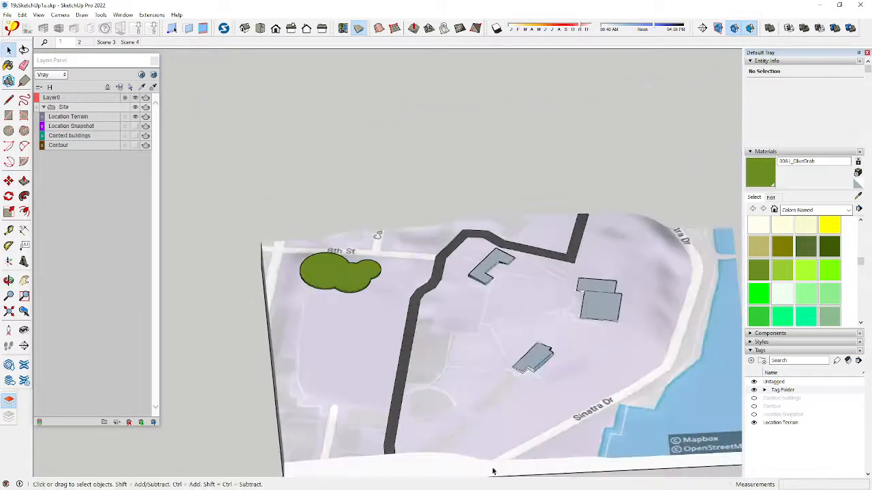
pyautogui.click(135, 136)
pyautogui.scroll(-4, 381, 137)
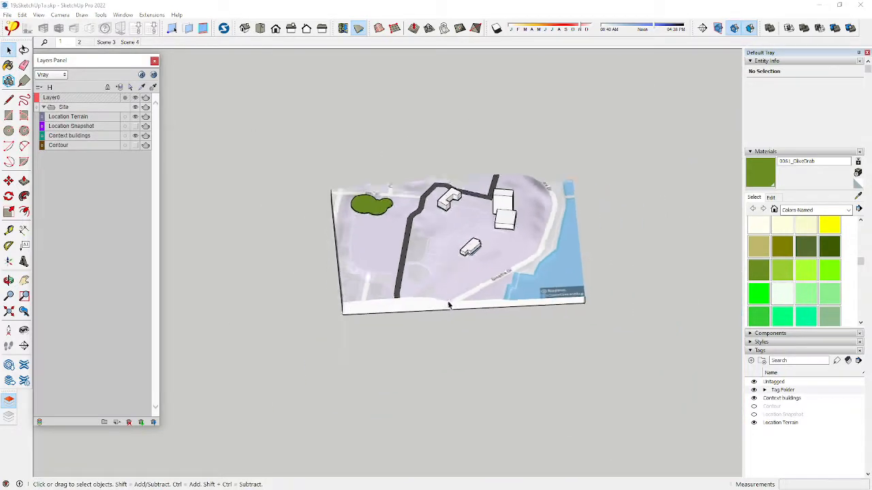
pyautogui.click(136, 145)
pyautogui.moveTo(521, 389); pyautogui.dragTo(393, 373, button='middle')
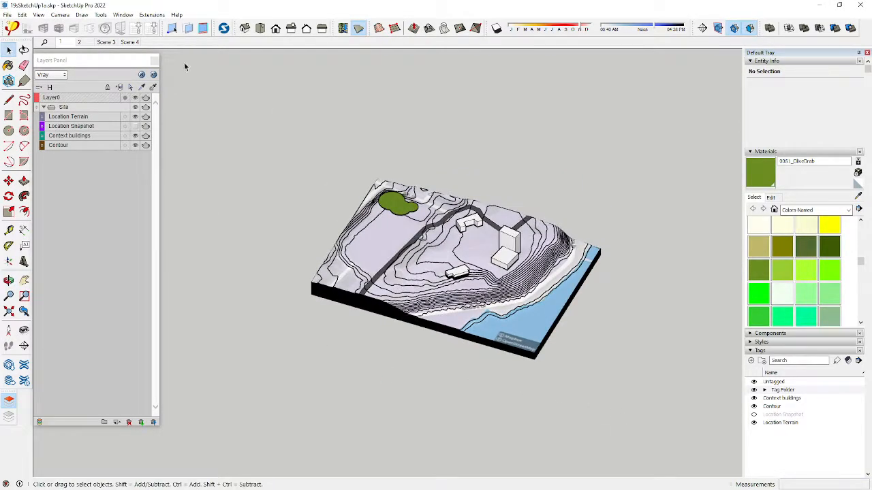
# Switch the camera to perspective projection and view the complete site model from an elevated corner
pyautogui.click(60, 14)
pyautogui.click(86, 68)
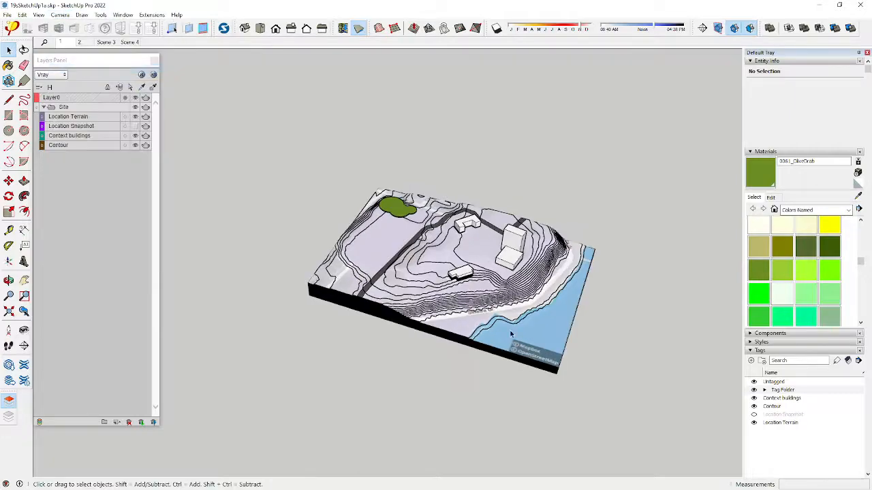
pyautogui.moveTo(610, 397); pyautogui.dragTo(491, 380, button='middle')
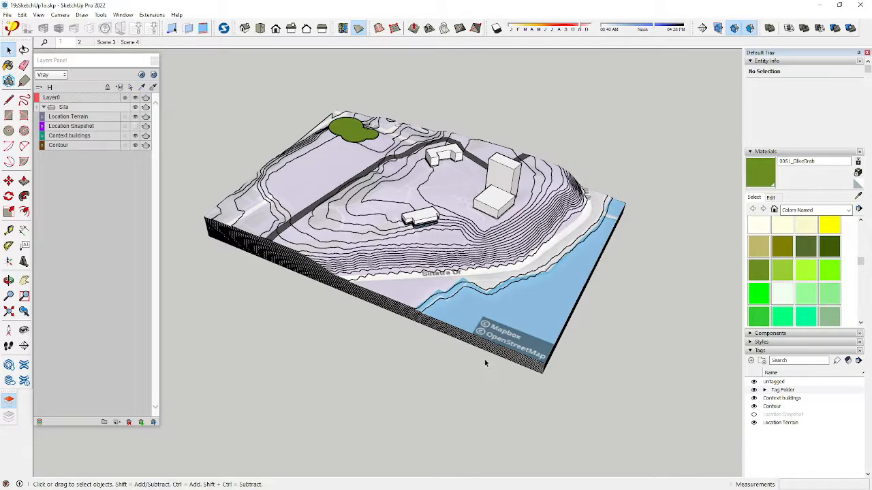
pyautogui.moveTo(482, 361); pyautogui.dragTo(476, 433, button='middle')
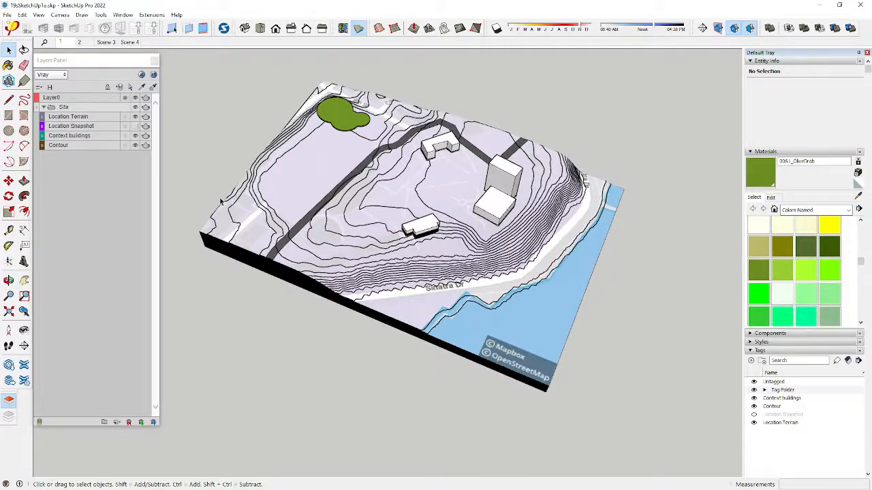
# Activate scene 2 and bring the complete list of scenes into view
pyautogui.click(82, 43)
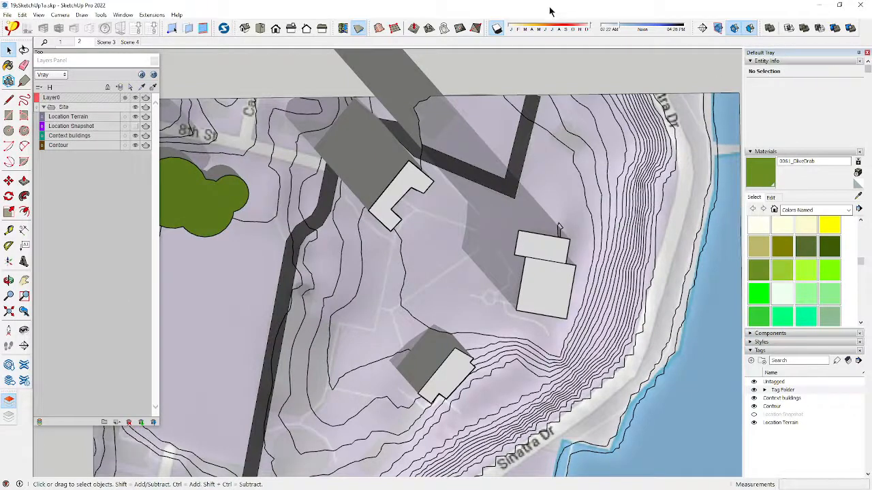
pyautogui.click(750, 351)
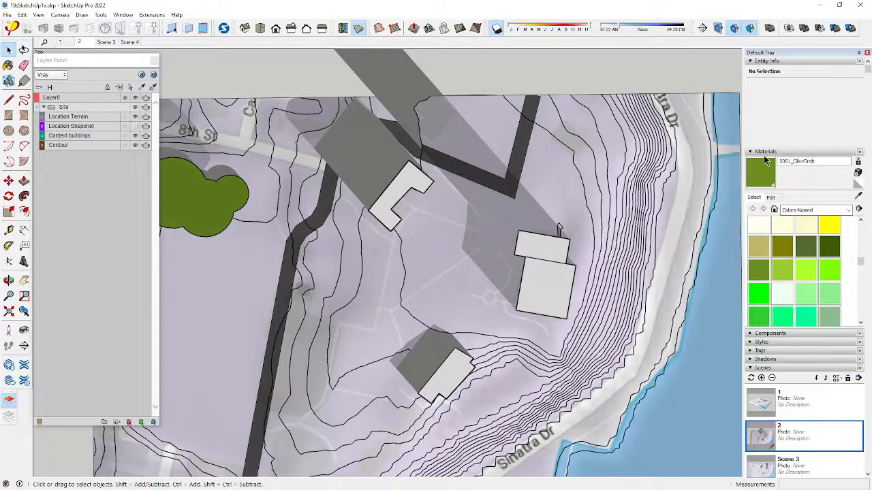
pyautogui.click(764, 151)
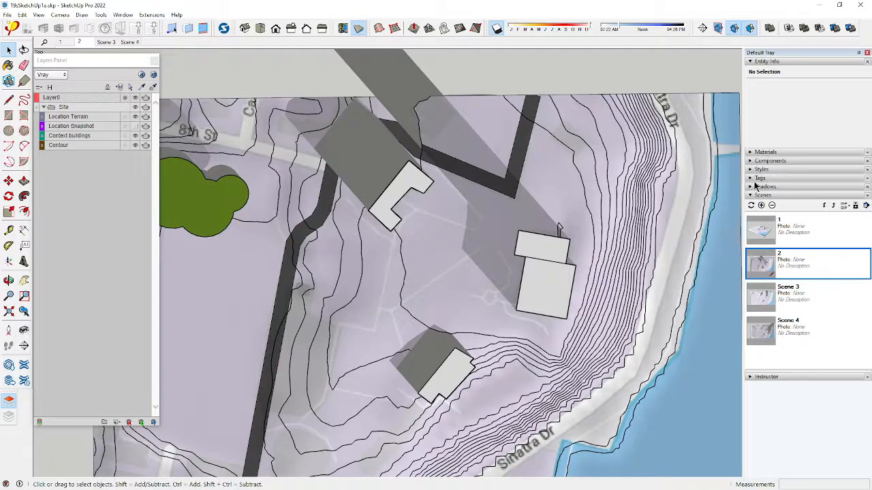
# Open the shadow settings and turn off shadows on the ground in scene 2 and scene 3
pyautogui.click(752, 187)
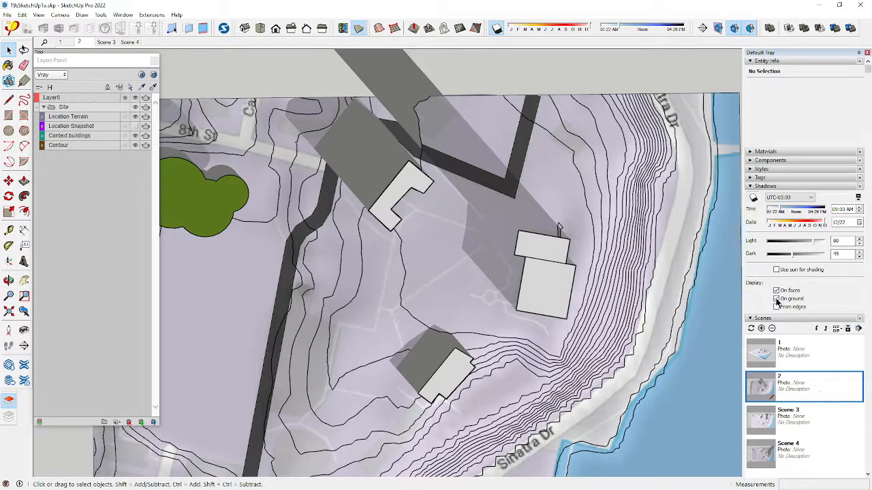
pyautogui.click(776, 299)
pyautogui.scroll(-5, 543, 291)
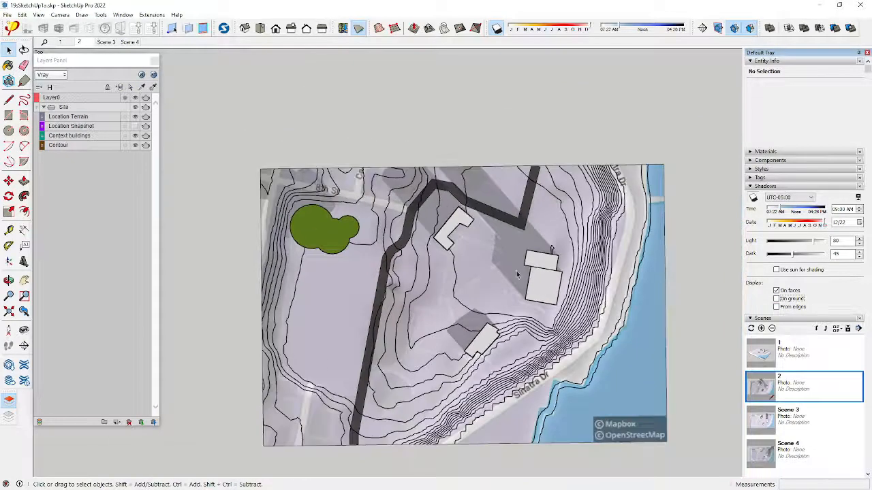
pyautogui.scroll(3, 670, 402)
pyautogui.scroll(-1, 659, 407)
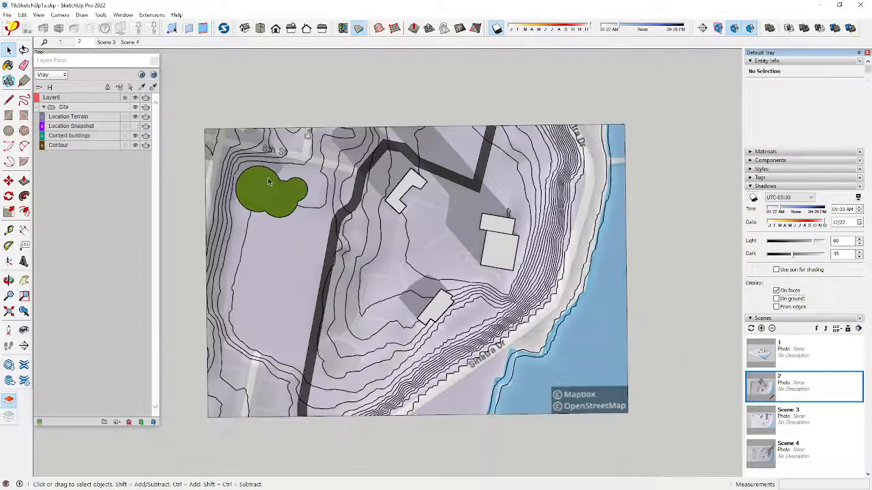
pyautogui.click(104, 42)
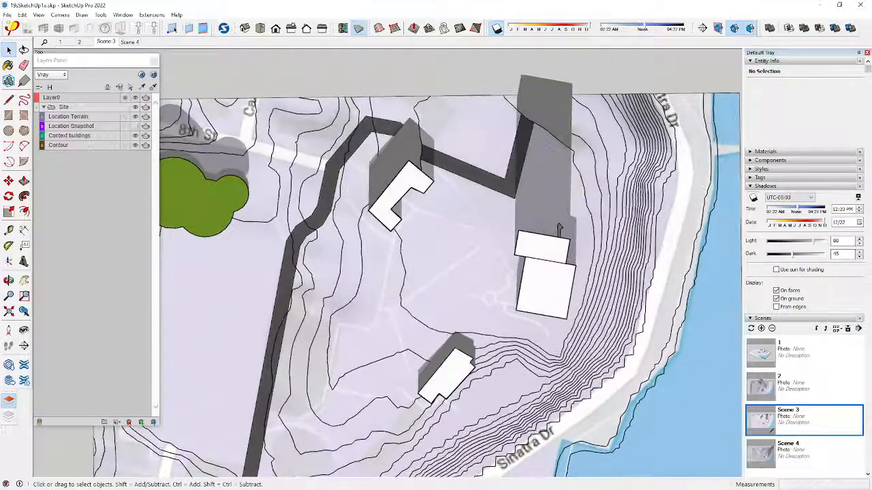
pyautogui.click(776, 299)
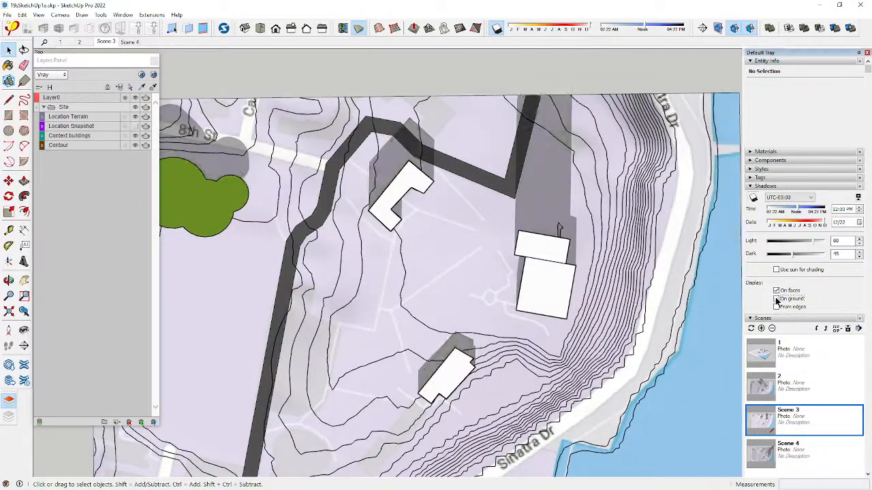
# Activate Scene 4, turn off its shadows on the ground and update the scene
pyautogui.click(130, 42)
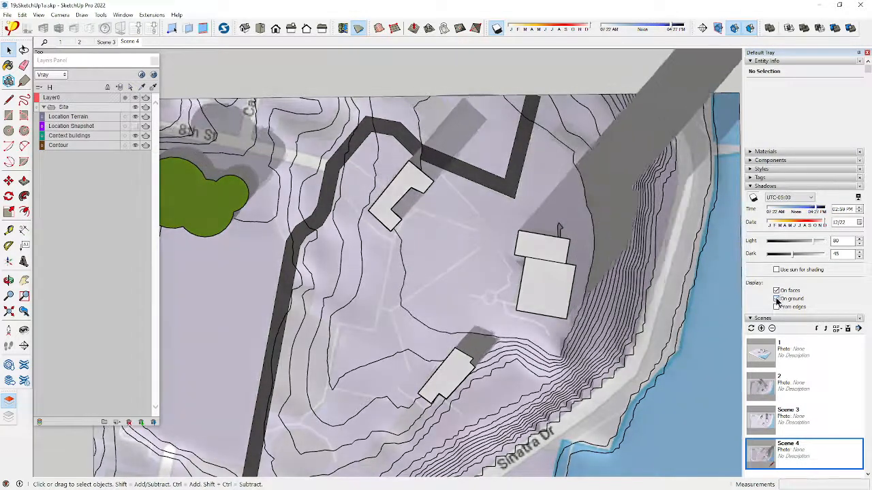
pyautogui.click(776, 299)
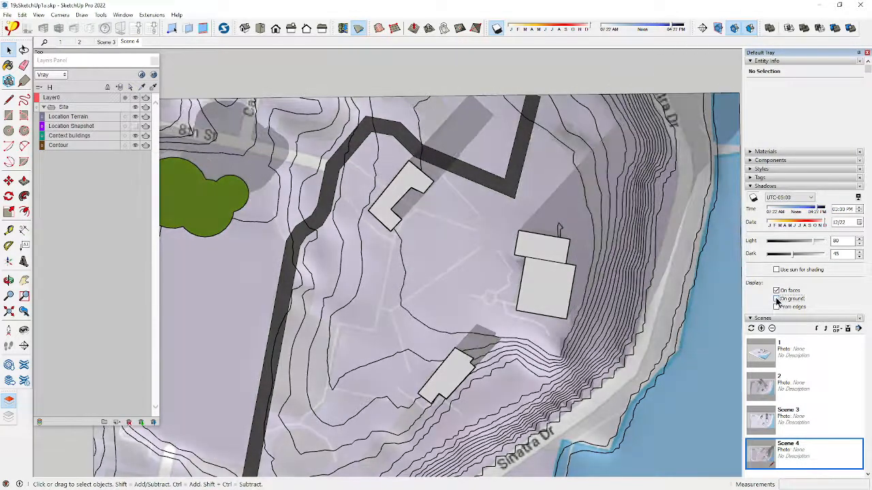
pyautogui.rightClick(129, 44)
pyautogui.click(152, 84)
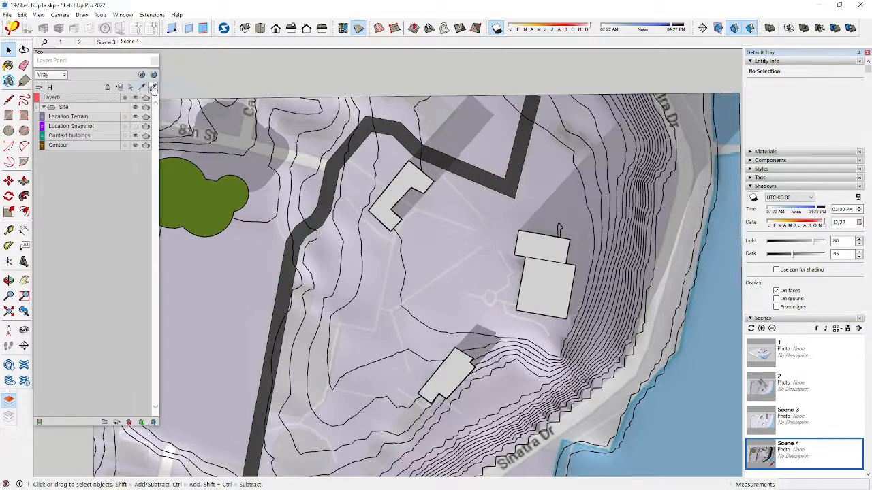
# Return to Scene 3, turn off its shadows on the ground and update the scene
pyautogui.click(106, 42)
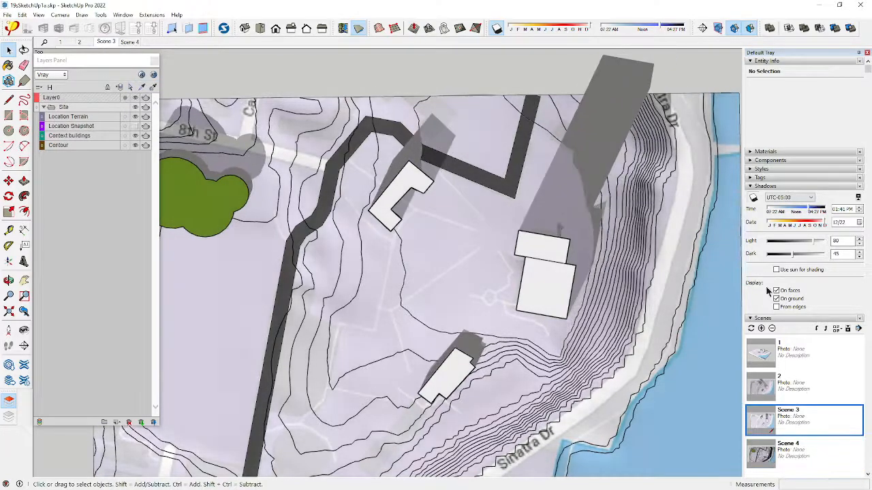
pyautogui.click(775, 300)
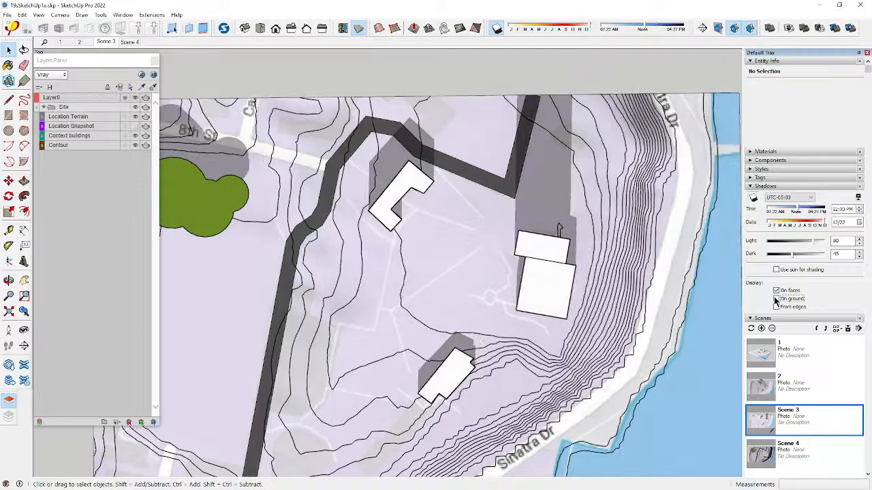
pyautogui.rightClick(112, 42)
pyautogui.click(138, 80)
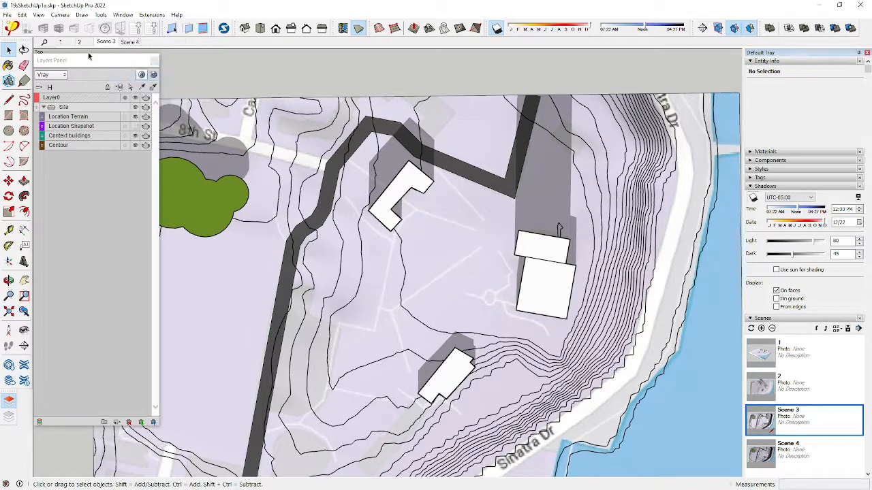
# Return to scene 2, turn off its shadows on the ground and update the scene
pyautogui.click(83, 42)
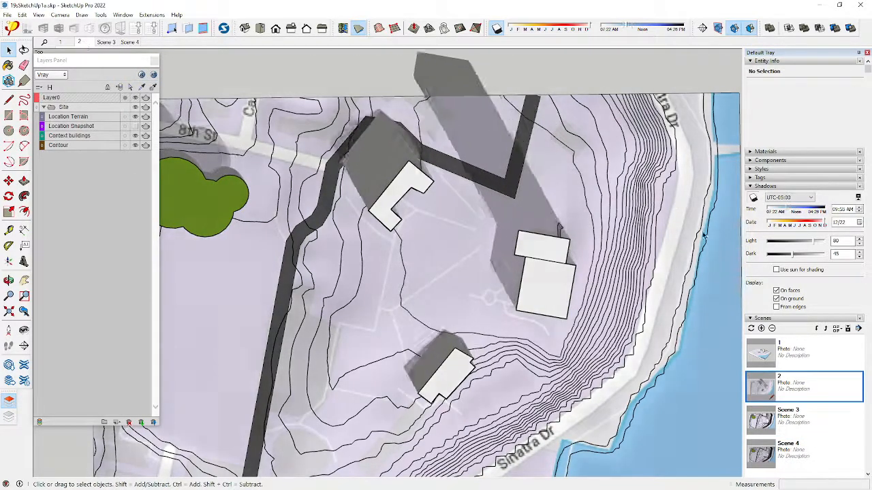
pyautogui.rightClick(87, 43)
pyautogui.click(110, 81)
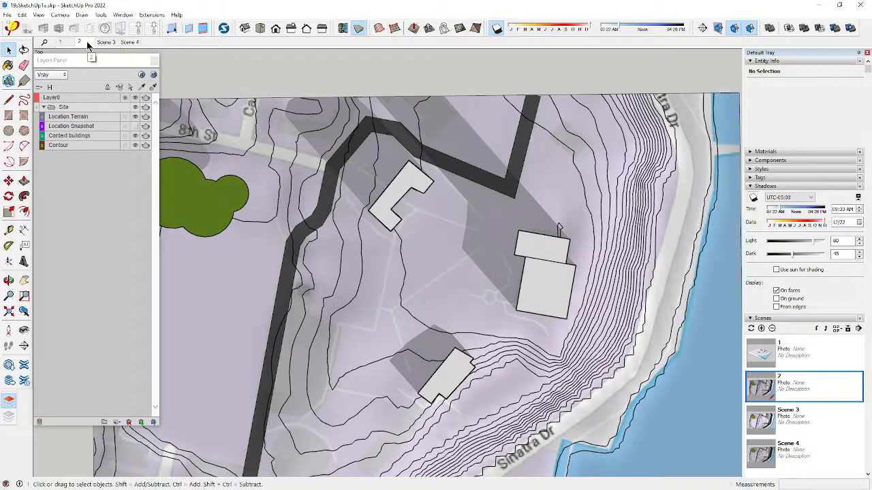
# Switch through scenes 2, 3 and 4 to compare the building shadows at the different times of day
pyautogui.click(107, 42)
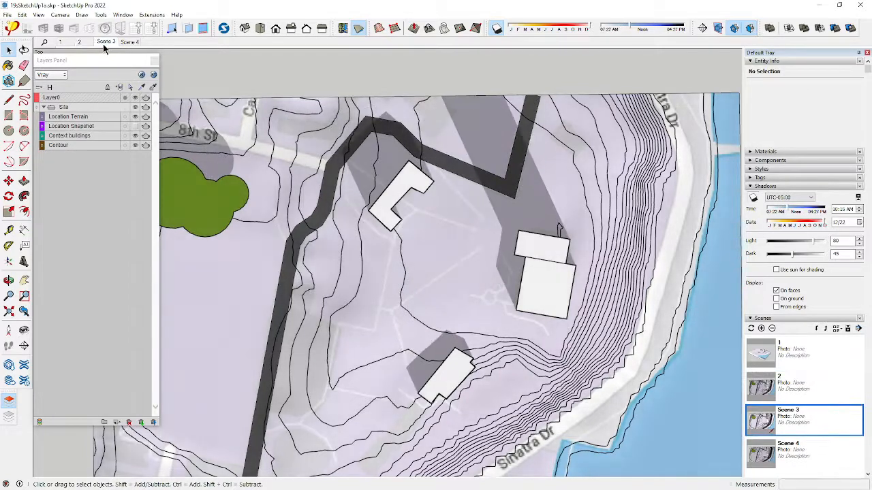
pyautogui.click(129, 42)
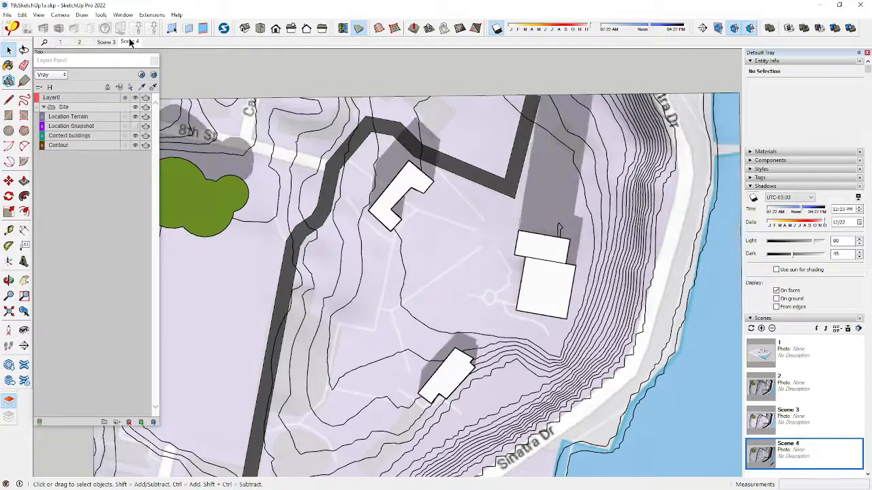
pyautogui.click(81, 42)
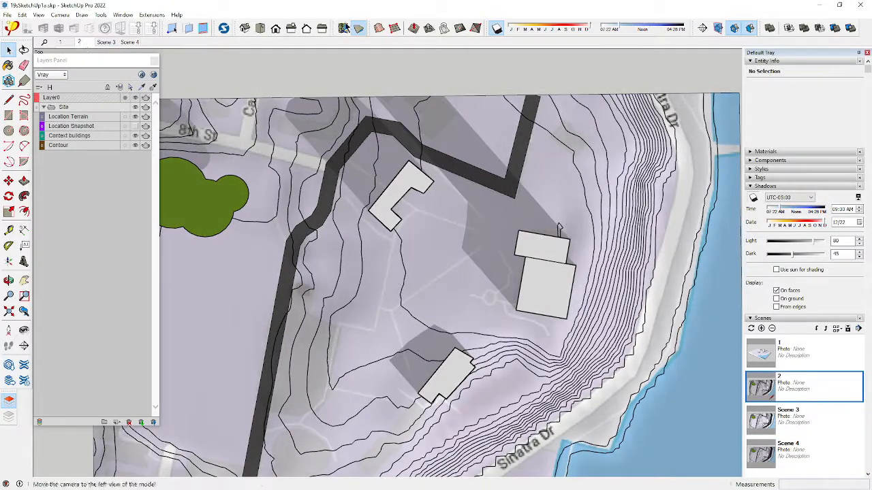
pyautogui.click(590, 31)
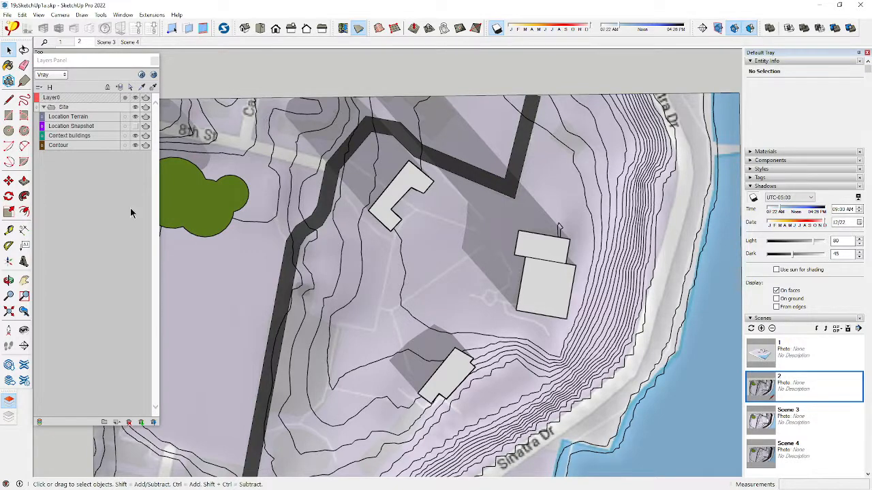
pyautogui.click(108, 42)
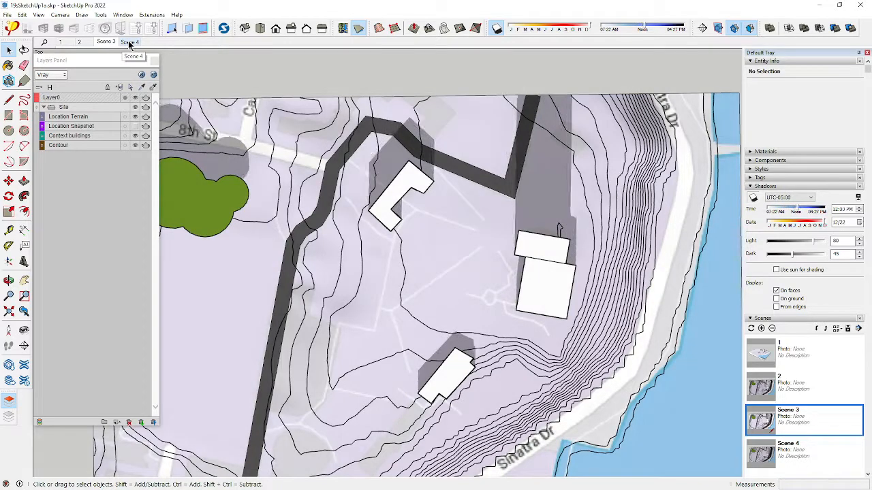
pyautogui.click(129, 42)
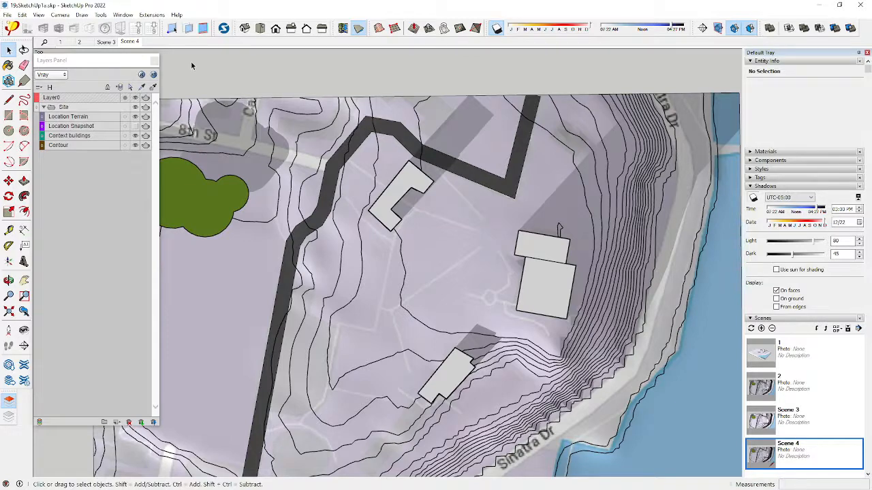
# Close the layers panel and examine the whole site model from an elevated corner
pyautogui.scroll(-3, 260, 176)
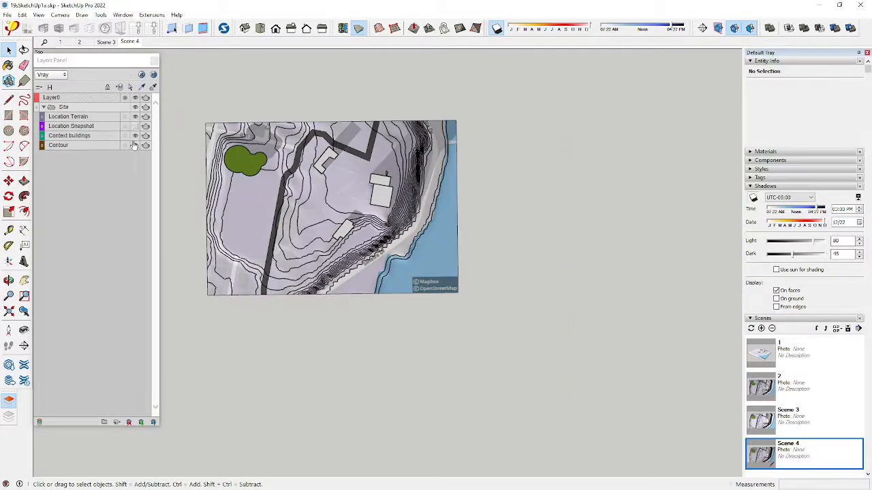
pyautogui.click(155, 59)
pyautogui.moveTo(427, 465); pyautogui.dragTo(172, 179, button='middle')
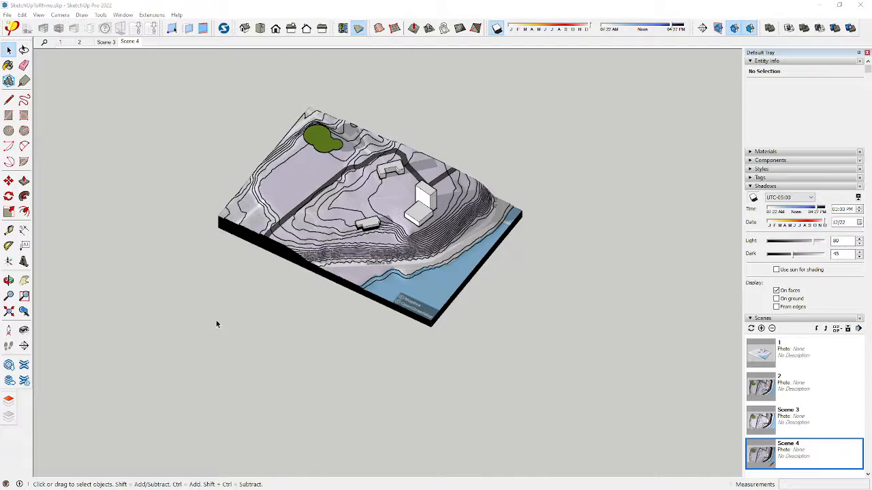
pyautogui.scroll(2, 354, 154)
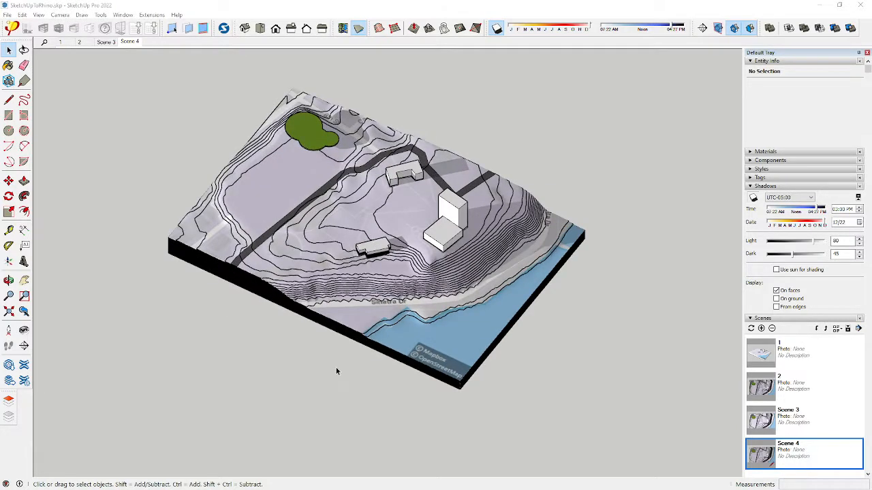
pyautogui.moveTo(336, 371); pyautogui.dragTo(333, 324, button='middle')
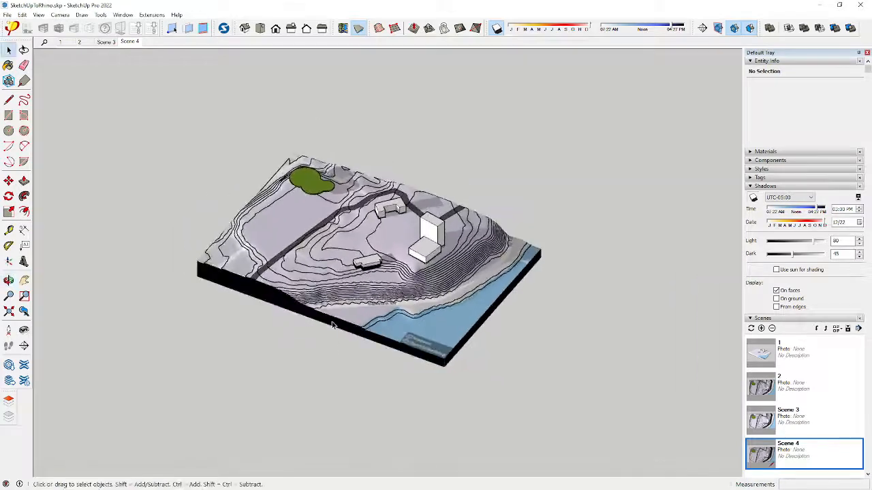
pyautogui.scroll(2, 351, 187)
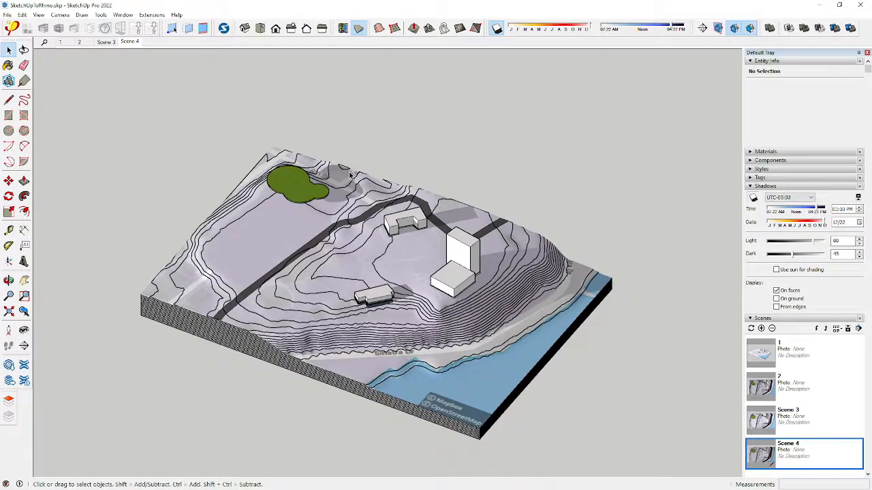
# Add a layer named Tree inside the Site folder and move the green slab onto it
pyautogui.click(9, 400)
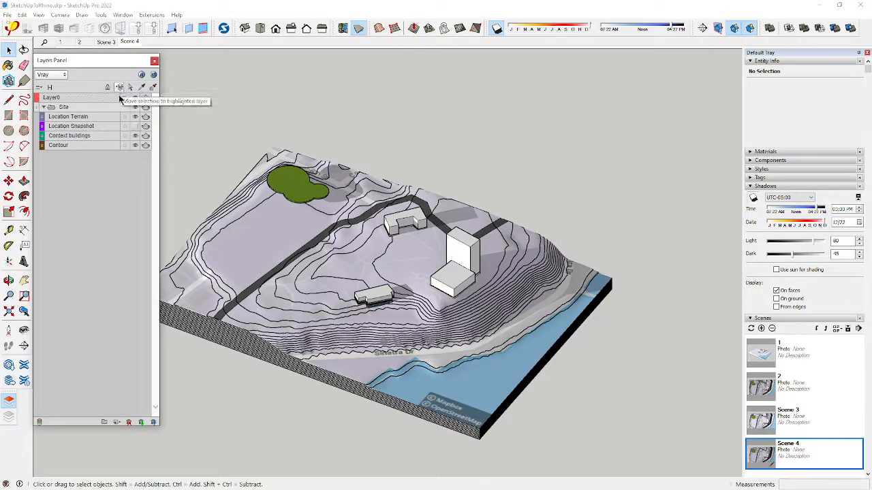
pyautogui.click(115, 422)
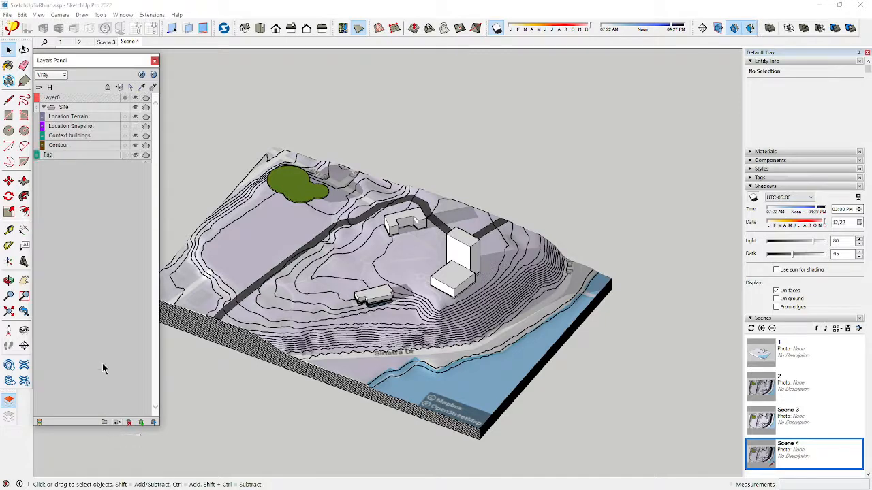
pyautogui.moveTo(44, 155); pyautogui.dragTo(52, 153)
pyautogui.doubleClick(52, 154)
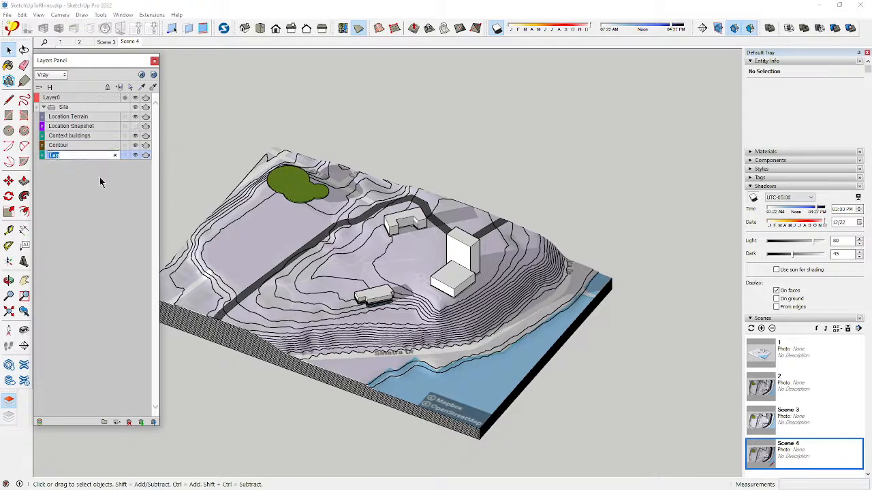
pyautogui.write('Tree')
pyautogui.press('Return')
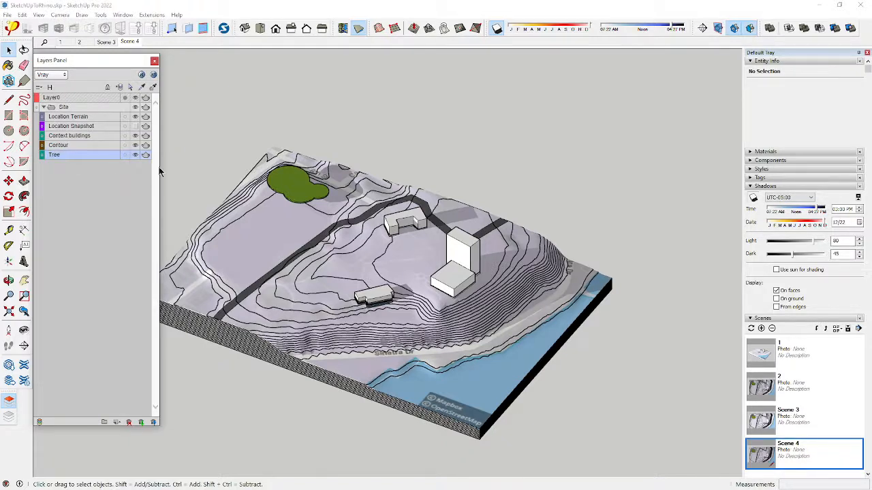
pyautogui.click(288, 194)
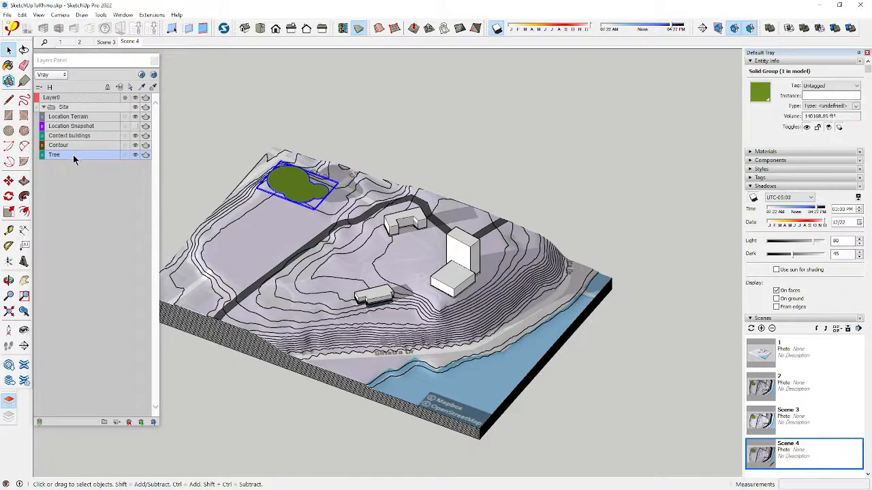
pyautogui.click(120, 88)
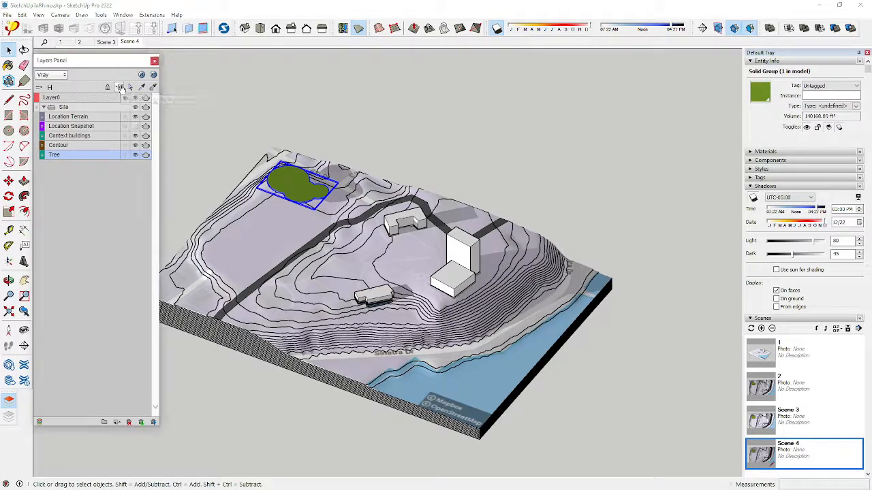
# Hide the Tree, Contour, Context buildings and Location Terrain layers
pyautogui.click(136, 155)
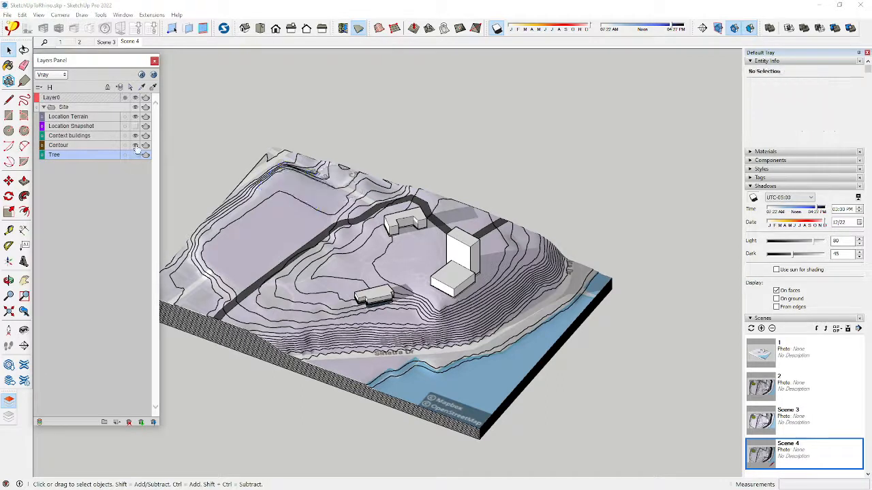
pyautogui.click(135, 145)
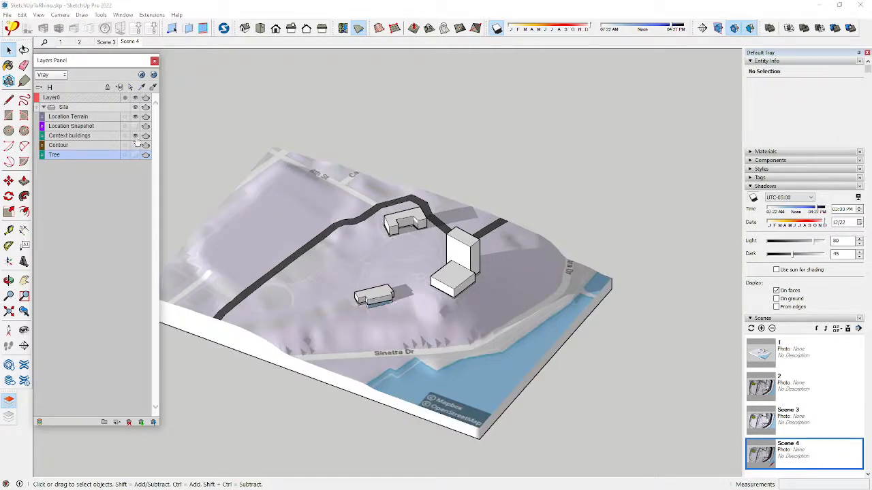
pyautogui.click(136, 135)
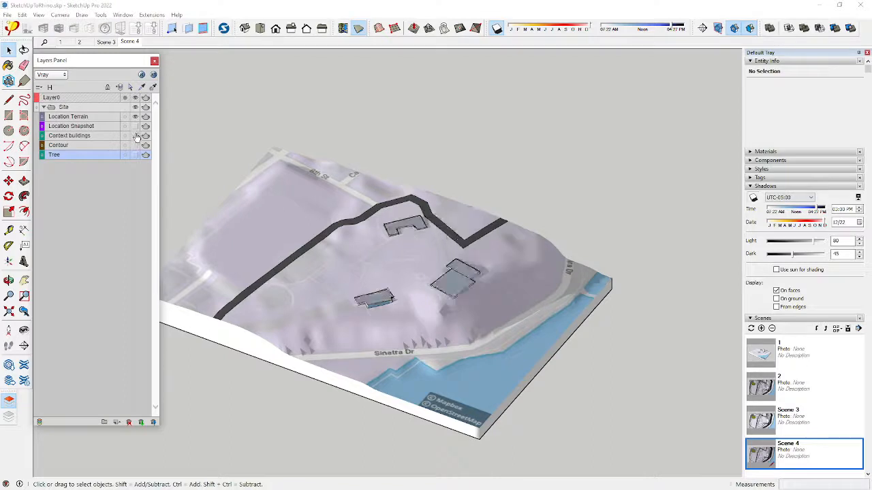
pyautogui.click(136, 117)
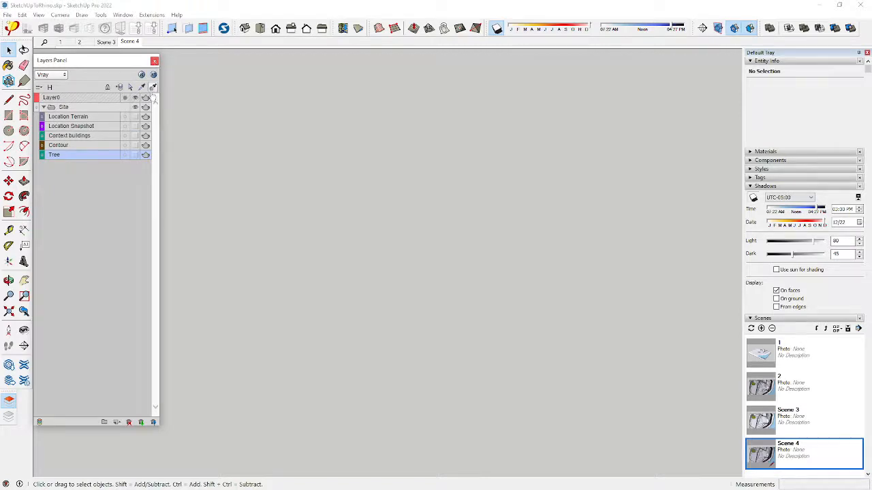
# Turn on the Location Terrain, Context buildings, Contour and Tree layers while keeping the Location Snapshot layer hidden
pyautogui.click(135, 117)
pyautogui.click(136, 127)
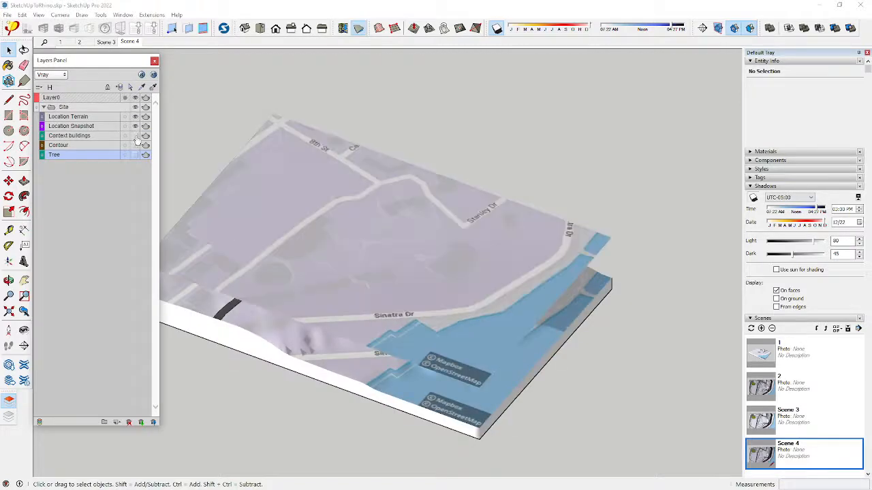
pyautogui.click(136, 136)
pyautogui.click(136, 146)
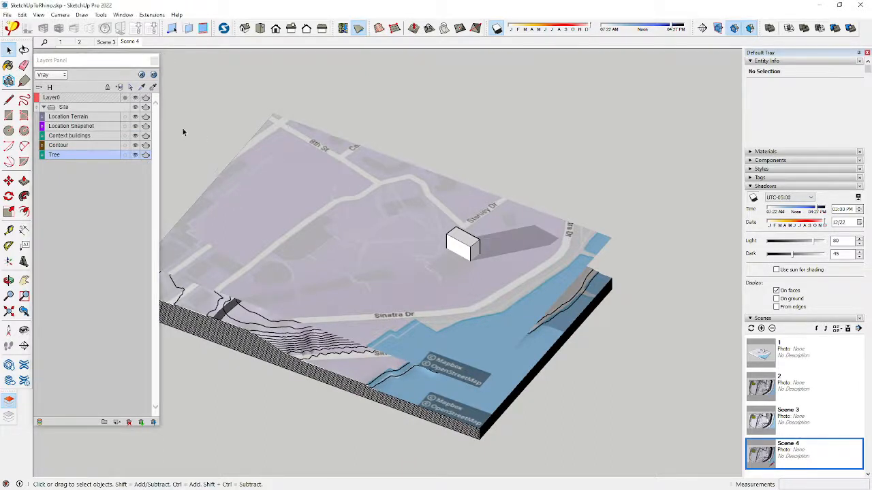
pyautogui.click(135, 126)
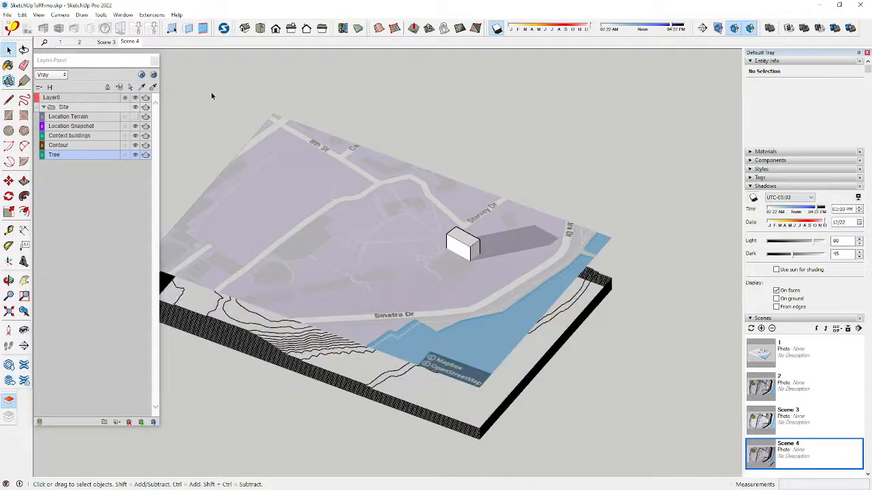
pyautogui.click(135, 127)
pyautogui.click(135, 117)
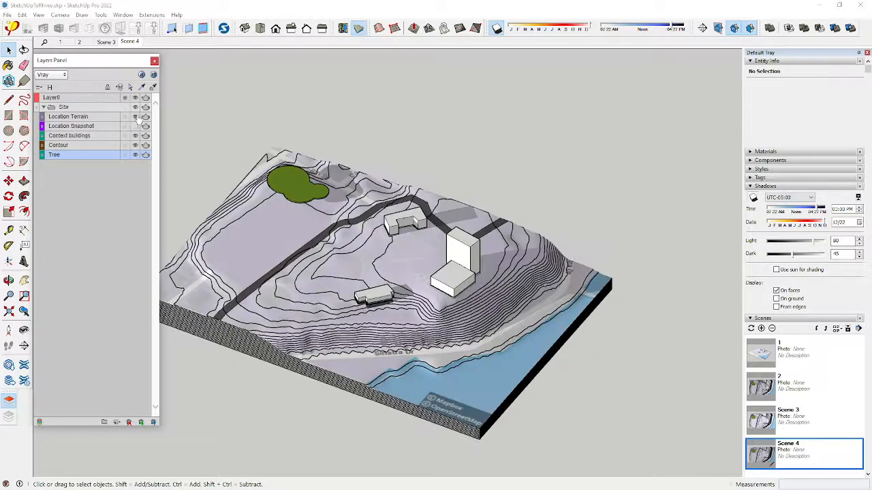
pyautogui.scroll(-3, 341, 114)
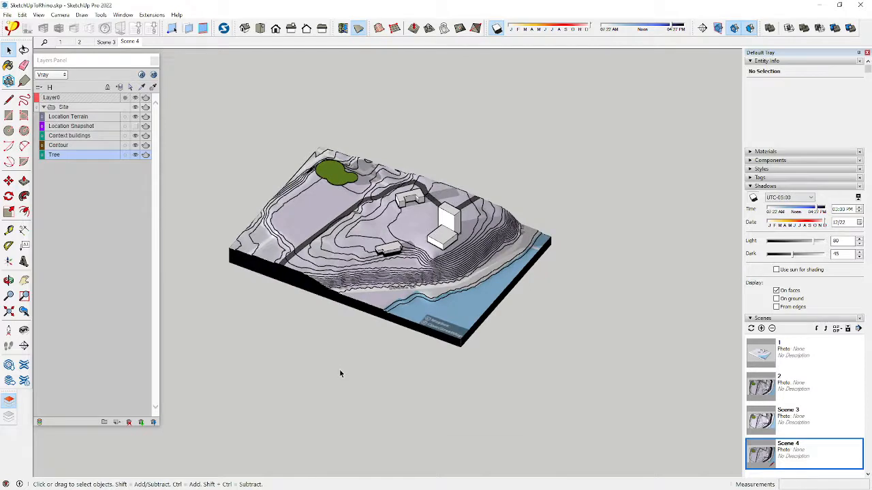
# Save the SketchUpToRhino site model and minimize its window
pyautogui.click(7, 15)
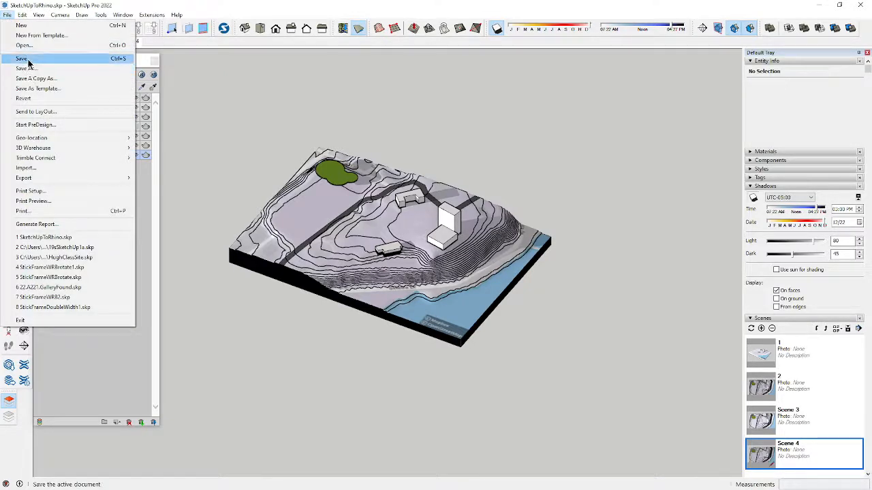
pyautogui.click(27, 59)
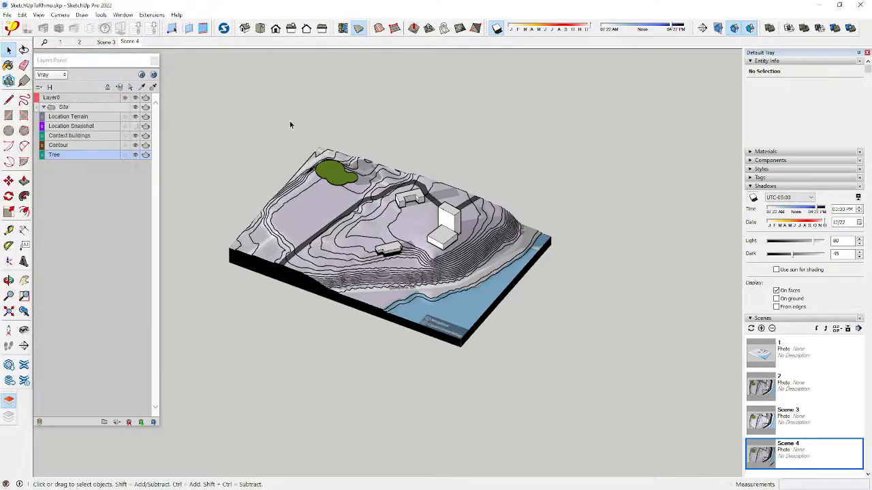
pyautogui.click(823, 5)
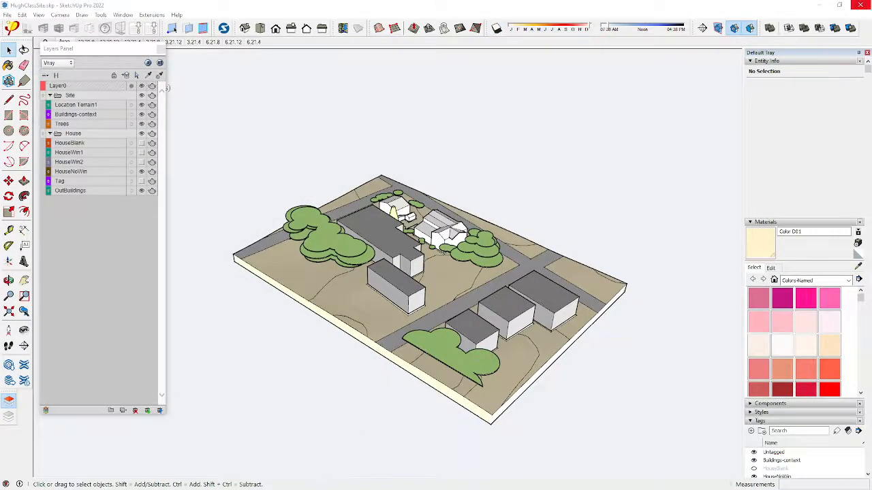
# Examine the HughClassSite sample model by viewing its buildings, roads and trees from several sides
pyautogui.moveTo(606, 395); pyautogui.dragTo(313, 388, button='middle')
pyautogui.scroll(4, 438, 315)
pyautogui.scroll(-5, 445, 323)
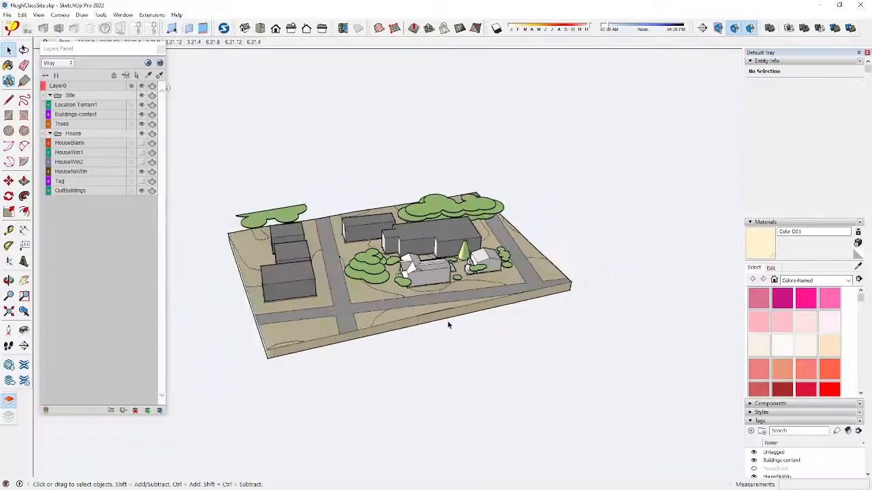
pyautogui.moveTo(447, 324); pyautogui.dragTo(564, 326, button='middle')
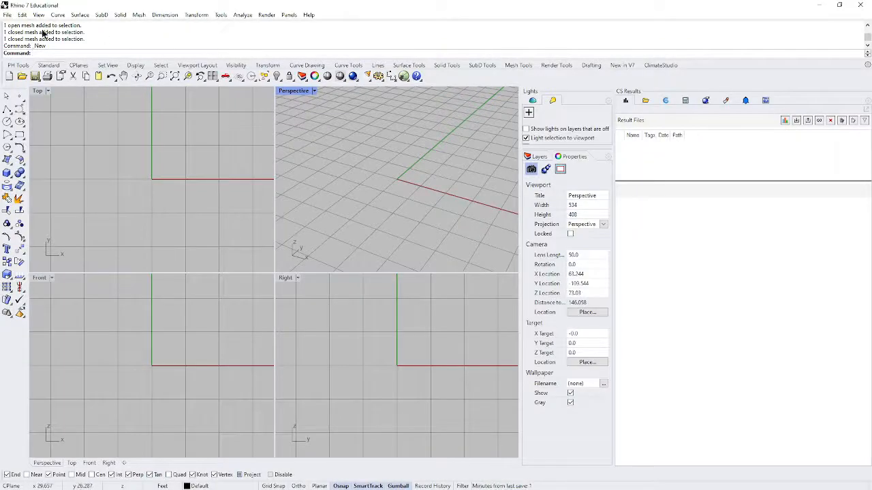
# In Rhino, import SketchUpToRhino.skp with faces as mesh, curves included, edges and faces joined, and a 22.5 degree weld angle
pyautogui.click(7, 15)
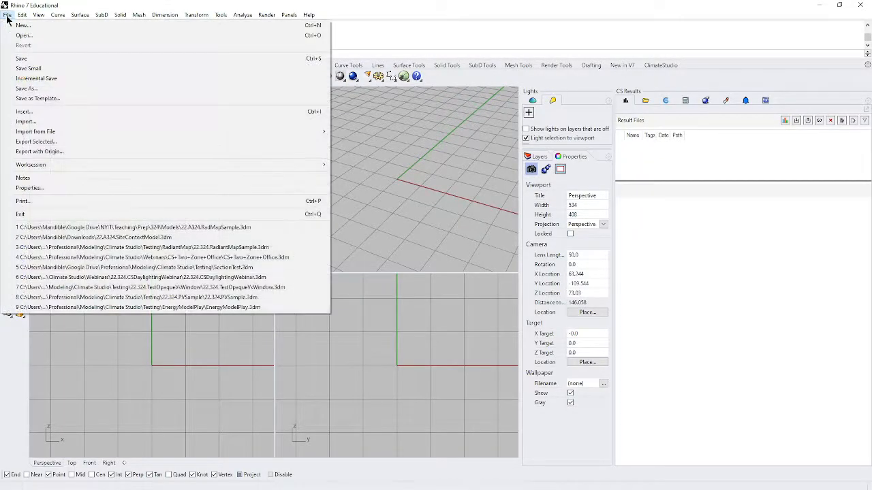
pyautogui.click(44, 123)
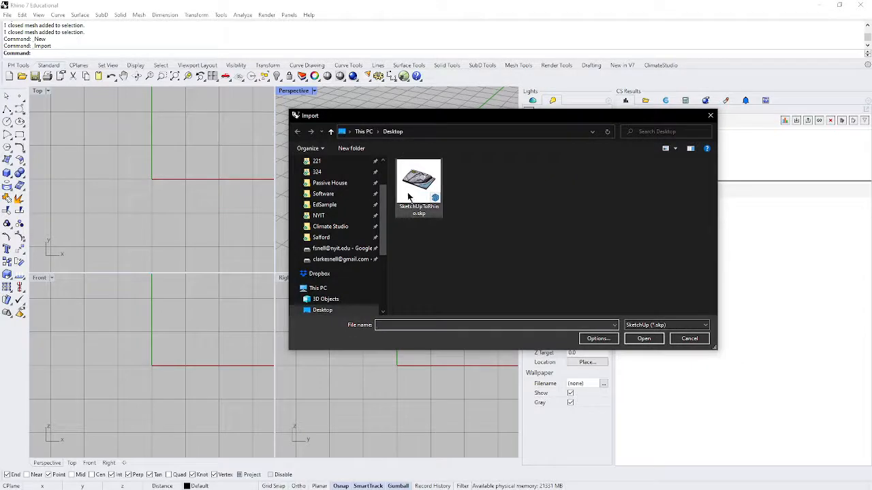
pyautogui.click(415, 190)
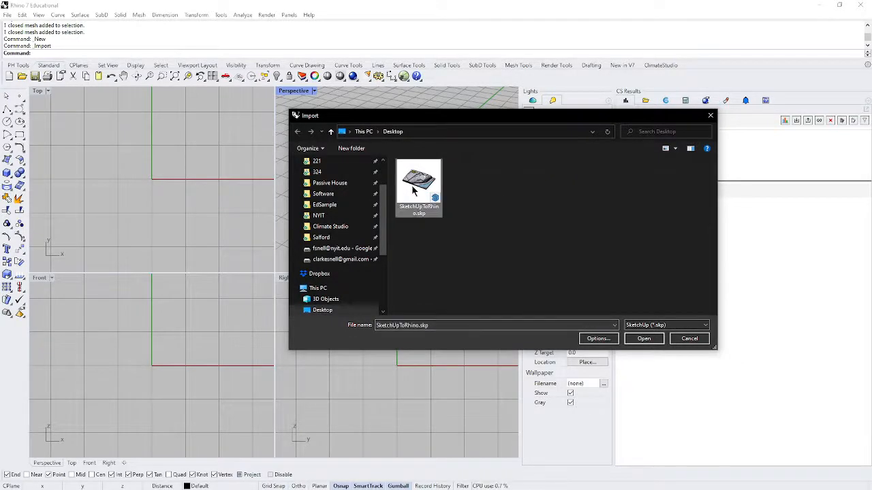
pyautogui.click(597, 338)
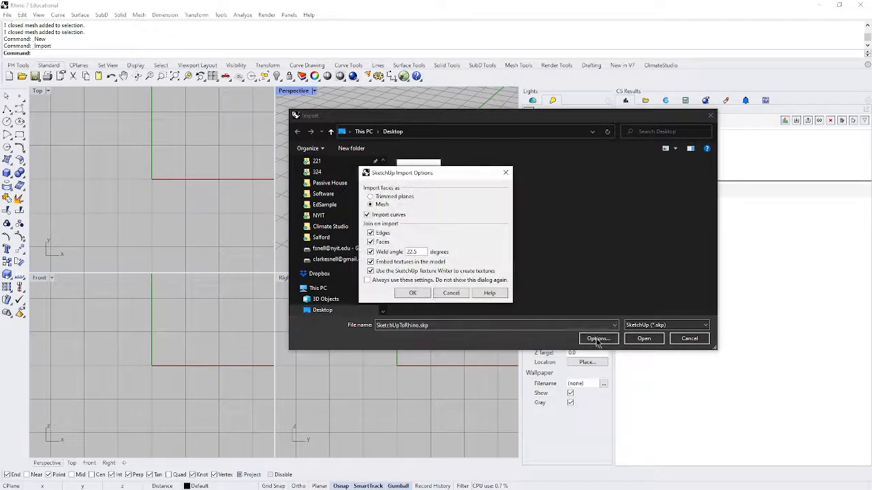
pyautogui.click(450, 294)
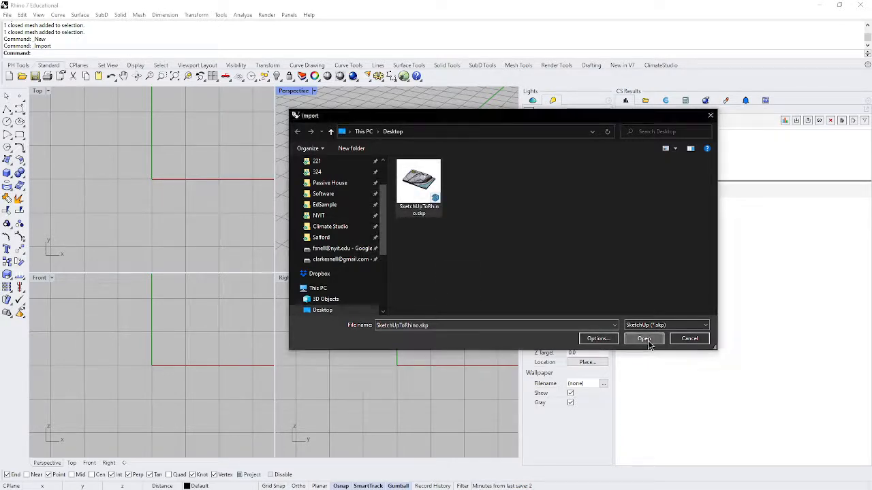
pyautogui.click(644, 339)
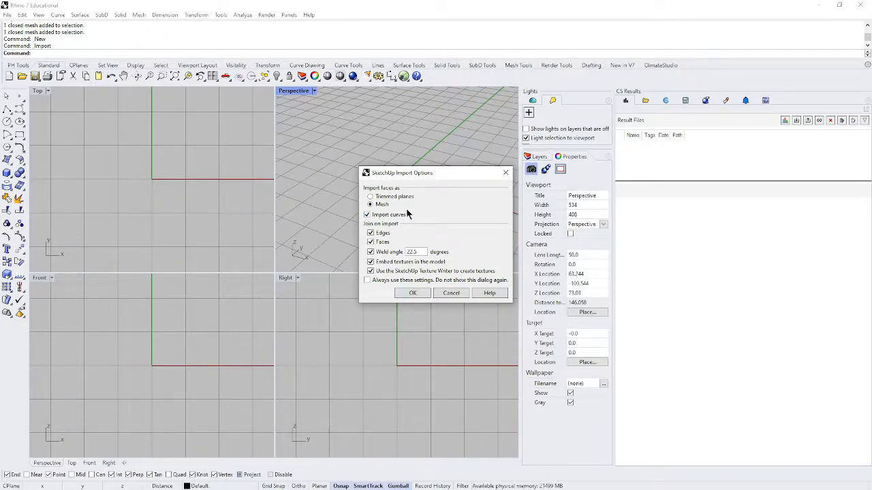
pyautogui.click(411, 293)
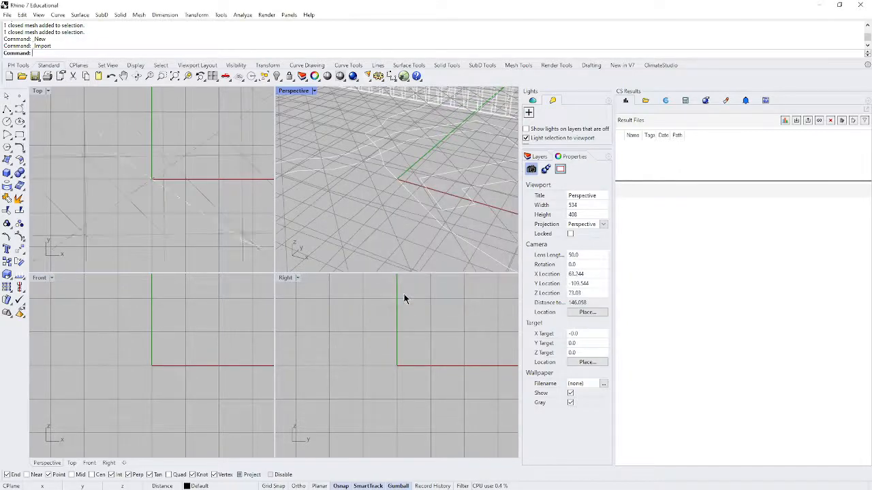
# Maximize the Perspective viewport, show the layer list and examine the whole imported site model
pyautogui.doubleClick(292, 92)
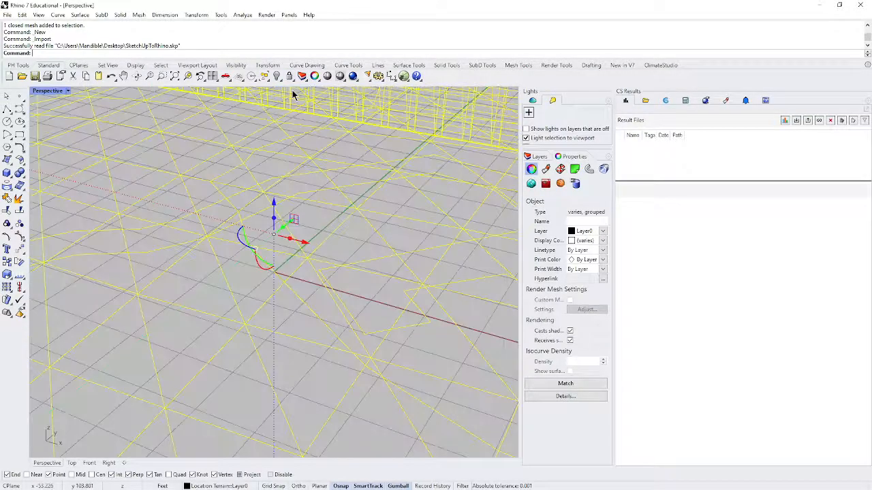
pyautogui.scroll(-5, 407, 249)
pyautogui.scroll(-6, 406, 249)
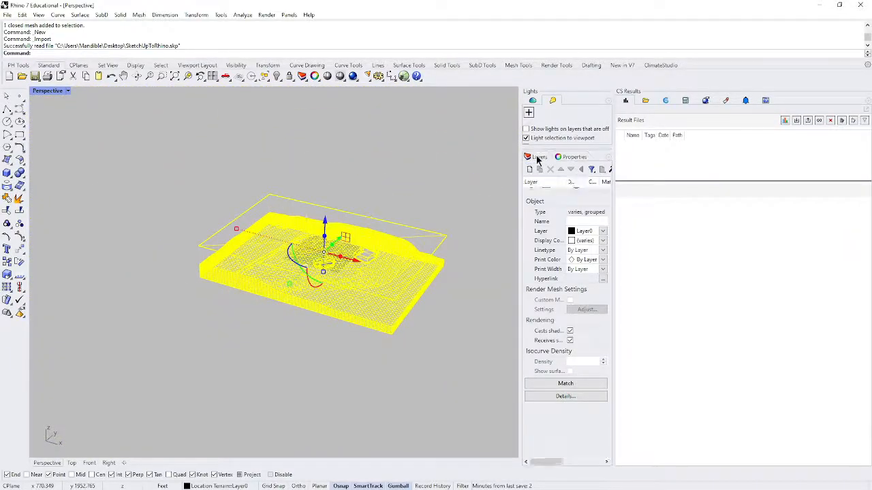
pyautogui.click(539, 155)
pyautogui.click(360, 389)
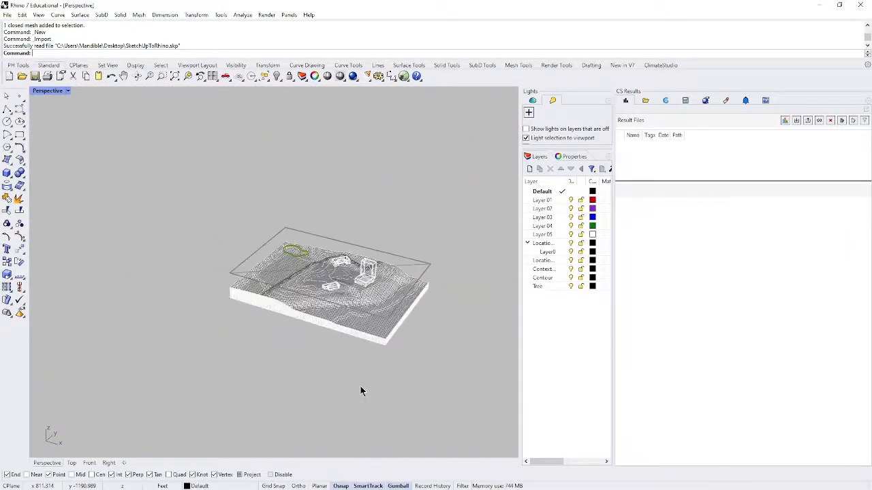
pyautogui.middleClick(360, 389)
pyautogui.moveTo(410, 384)
pyautogui.mouseDown(button='right')
pyautogui.moveTo(387, 331)
pyautogui.moveTo(419, 391)
pyautogui.mouseUp(button='right')
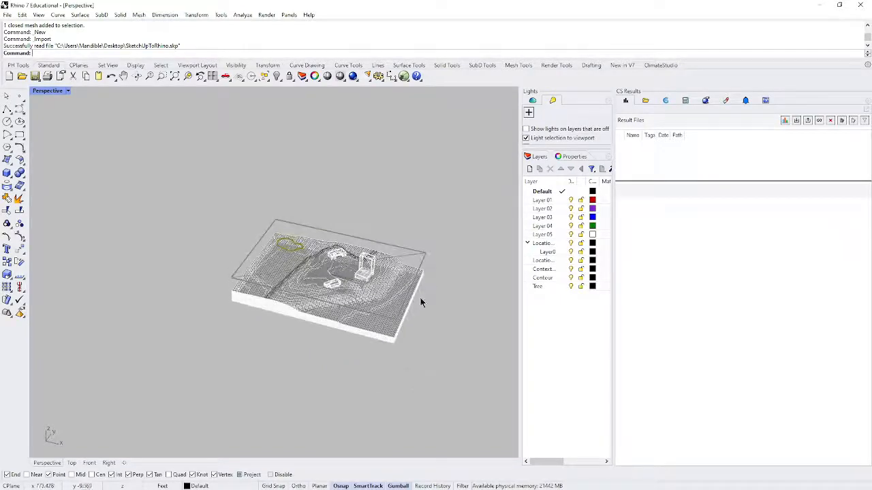
pyautogui.scroll(5, 420, 302)
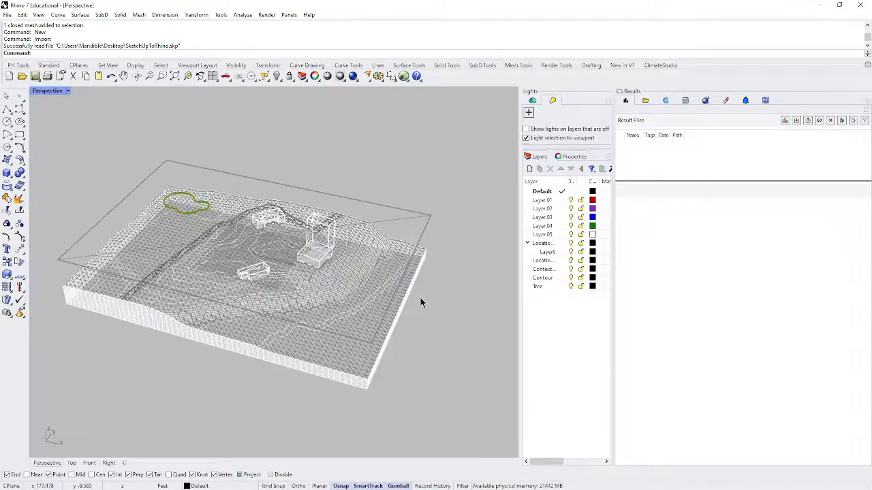
# Turn off the default layers Layer 01 through Layer 05
pyautogui.click(576, 201)
pyautogui.click(571, 208)
pyautogui.click(572, 217)
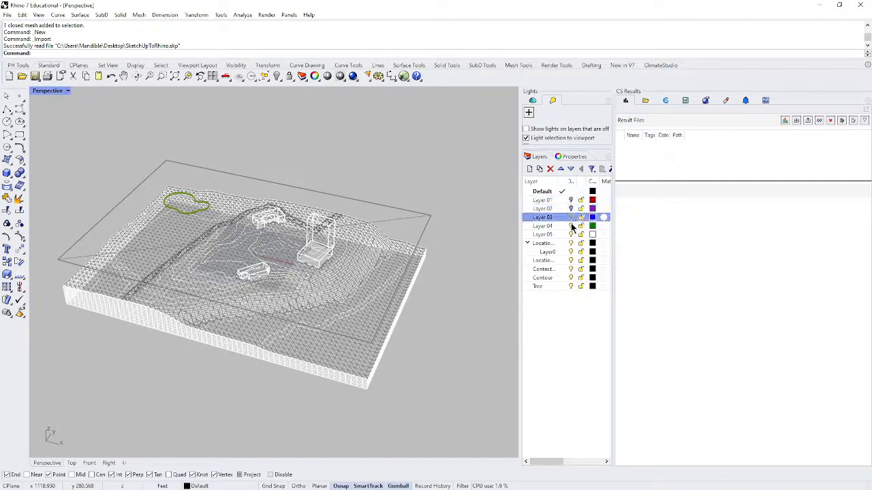
pyautogui.click(571, 225)
pyautogui.click(572, 234)
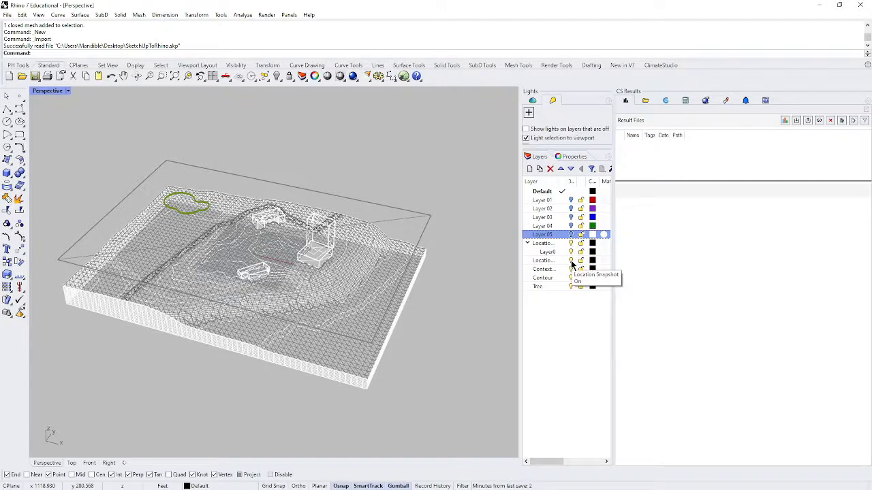
# Turn off the imported Location Snapshot, Context buildings, Contour and Tree layers
pyautogui.click(572, 261)
pyautogui.click(572, 269)
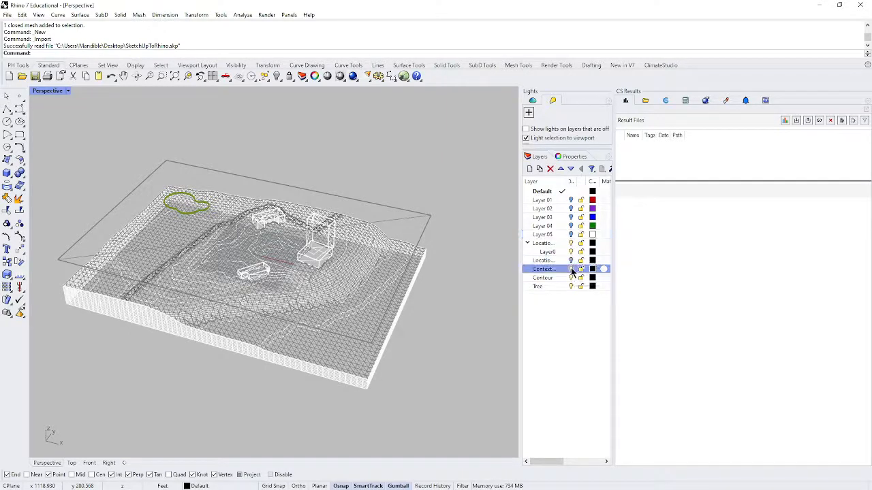
pyautogui.click(572, 277)
pyautogui.click(572, 286)
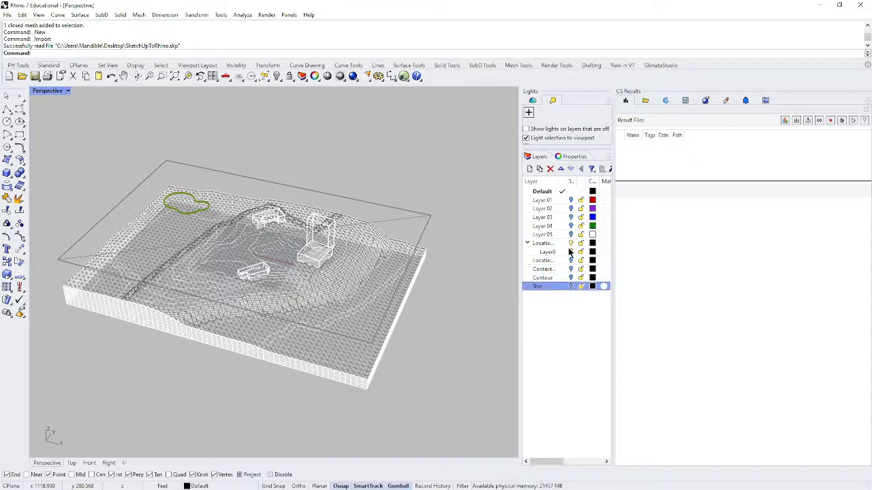
# Toggle Layer0 under Location Terrain off and on, and select the terrain mesh from a low angle to check its layer
pyautogui.click(572, 252)
pyautogui.click(571, 252)
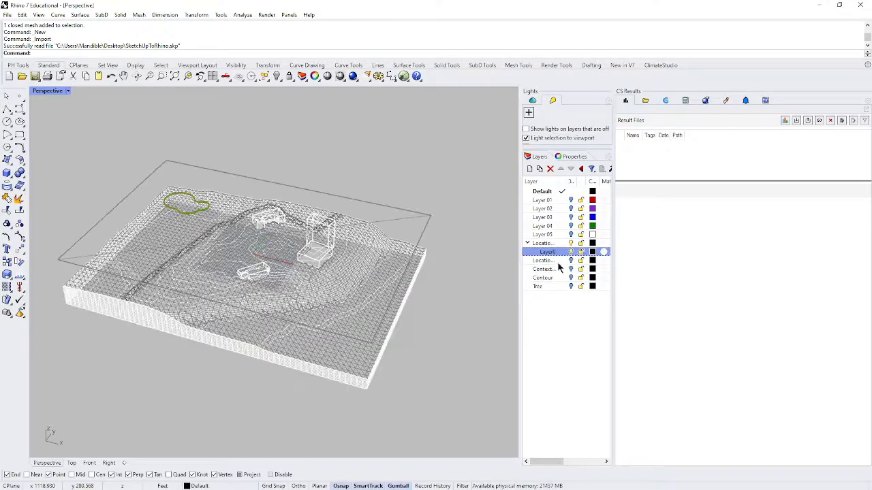
pyautogui.middleClick(408, 360)
pyautogui.moveTo(467, 379); pyautogui.dragTo(375, 315, button='right')
pyautogui.click(345, 313)
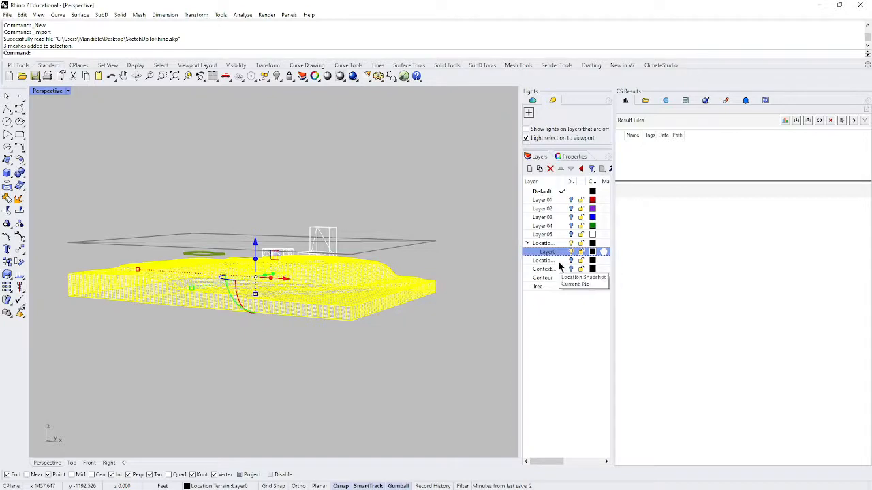
# Widen the layer name column to show full names, and toggle the Location Terrain layer off and back on
pyautogui.moveTo(568, 180)
pyautogui.mouseDown()
pyautogui.moveTo(585, 180)
pyautogui.moveTo(562, 182)
pyautogui.moveTo(578, 182)
pyautogui.mouseUp()
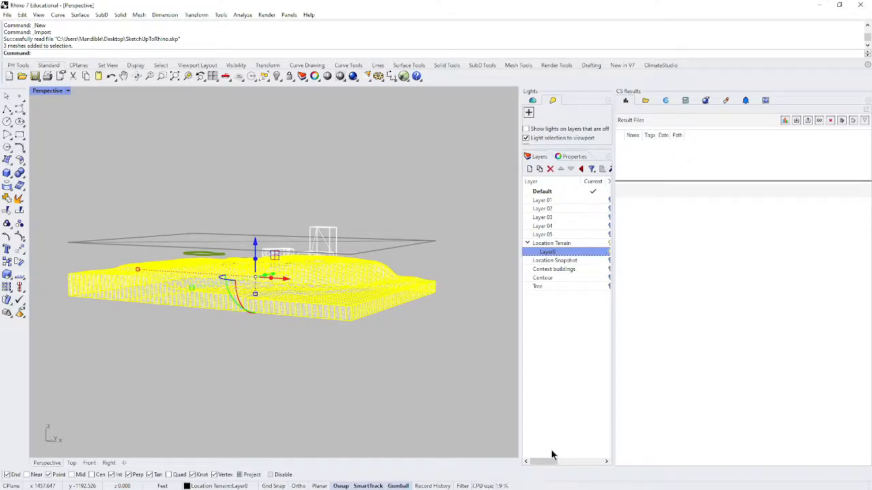
pyautogui.moveTo(553, 461); pyautogui.dragTo(553, 461)
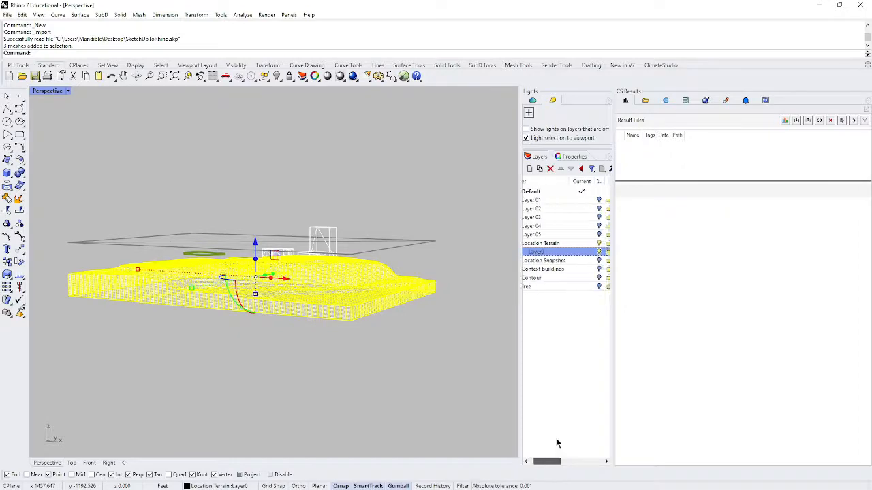
pyautogui.click(551, 245)
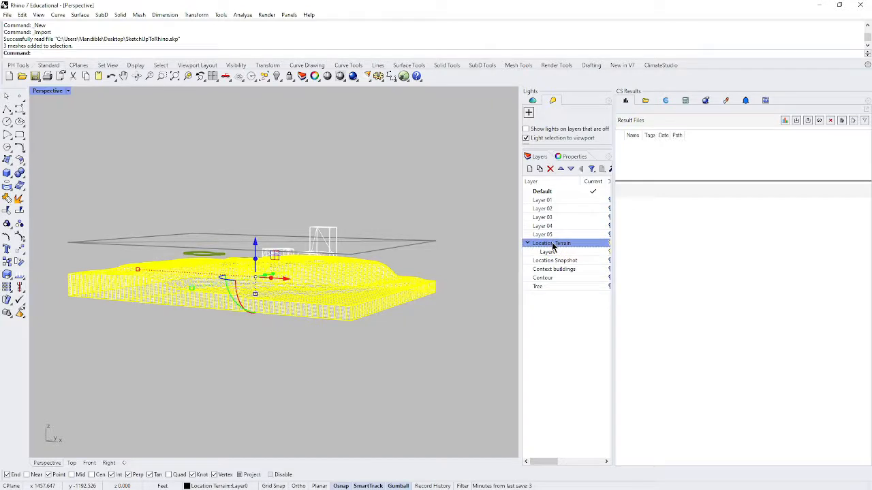
pyautogui.click(554, 323)
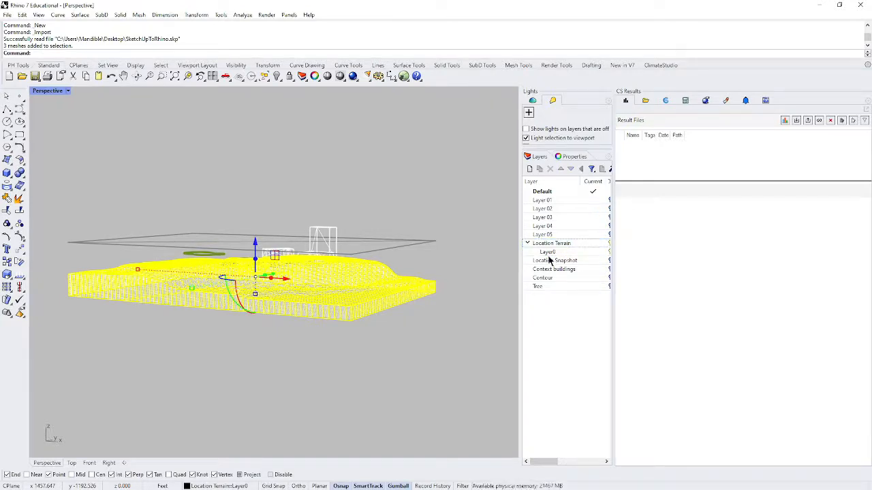
pyautogui.click(609, 246)
pyautogui.click(608, 245)
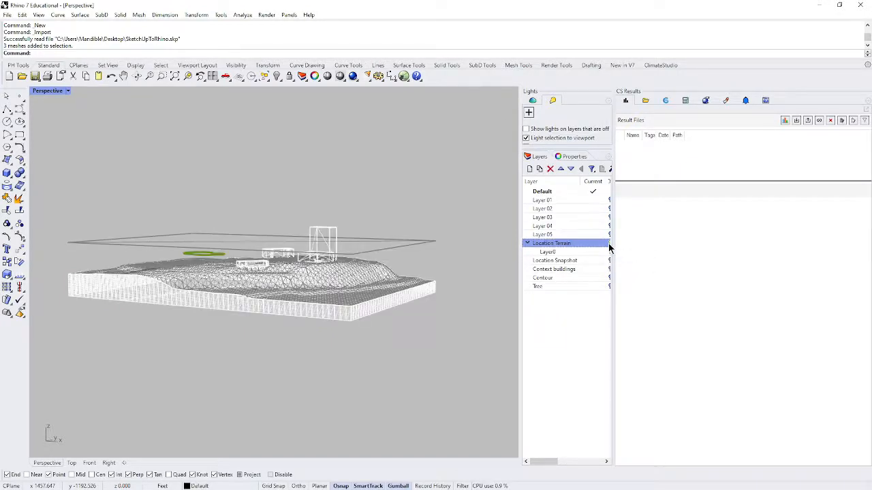
# Delete the flat rectangular plane floating above the terrain and select the tall building mesh
pyautogui.click(319, 242)
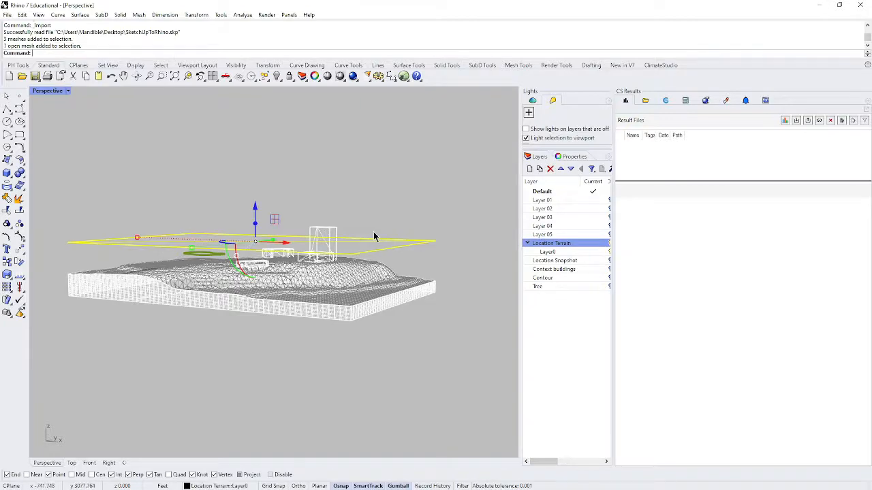
pyautogui.press('Delete')
pyautogui.click(324, 244)
pyautogui.scroll(3, 310, 263)
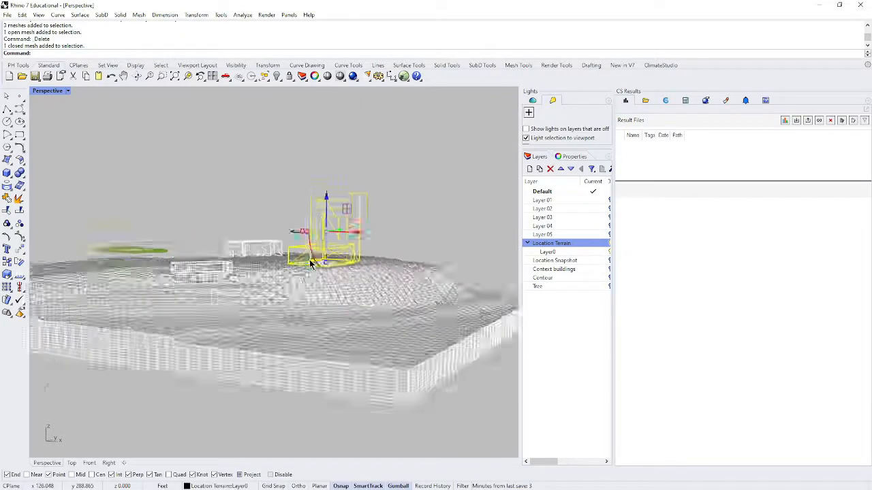
# Move the selected tall building mesh to the Context buildings layer and select the L-shaped building mesh behind it
pyautogui.click(567, 269)
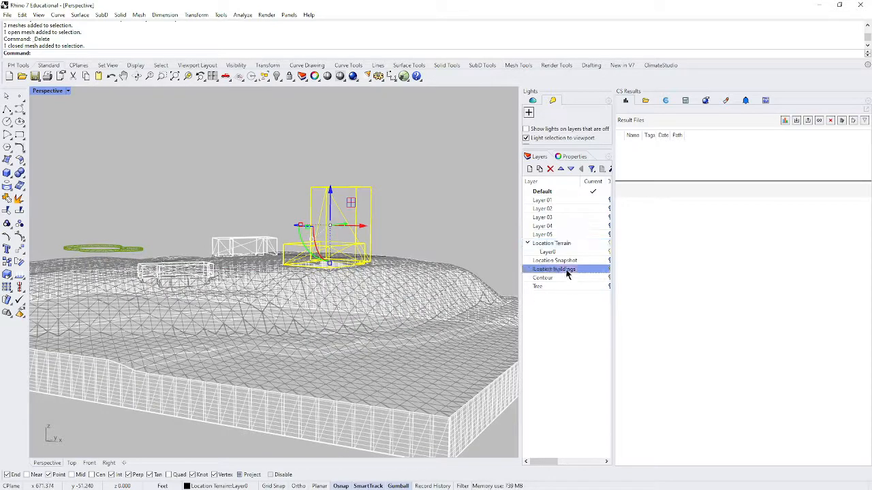
pyautogui.rightClick(567, 272)
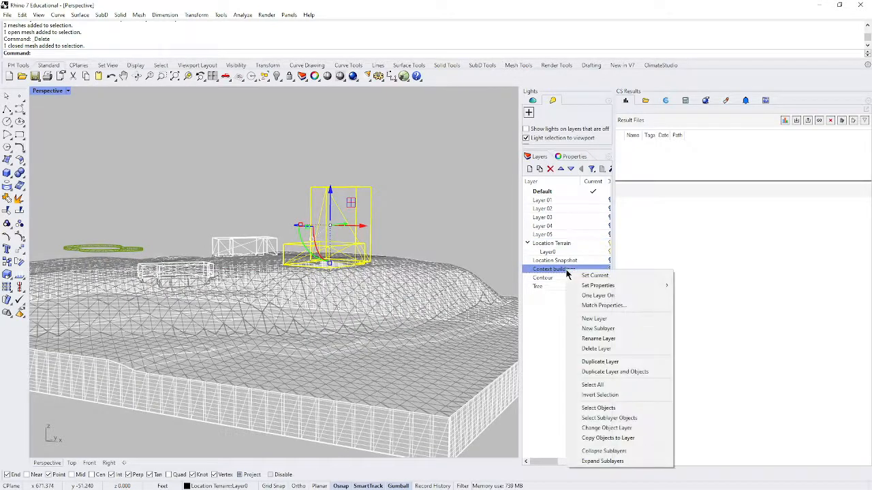
pyautogui.click(606, 428)
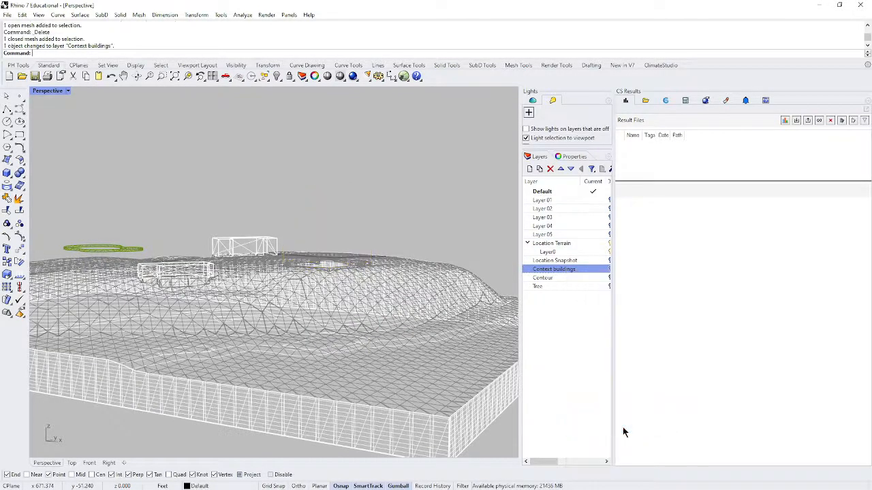
pyautogui.click(244, 249)
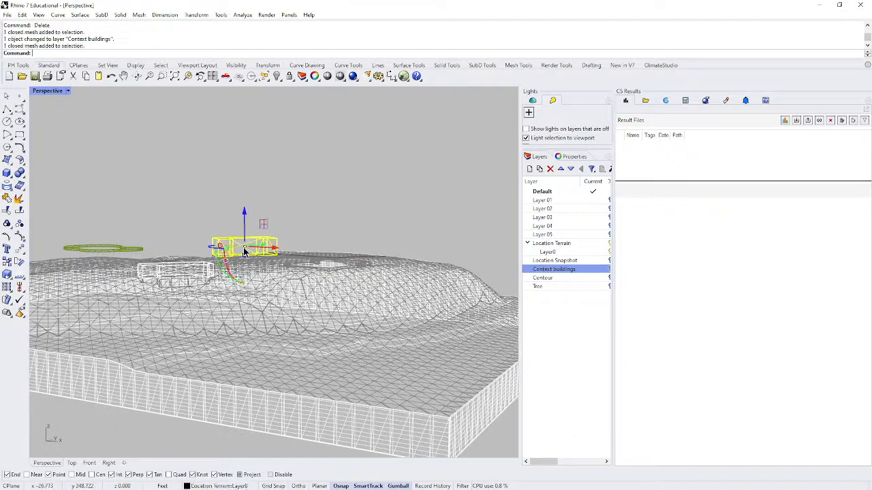
pyautogui.hotkey('ctrl', 'i')
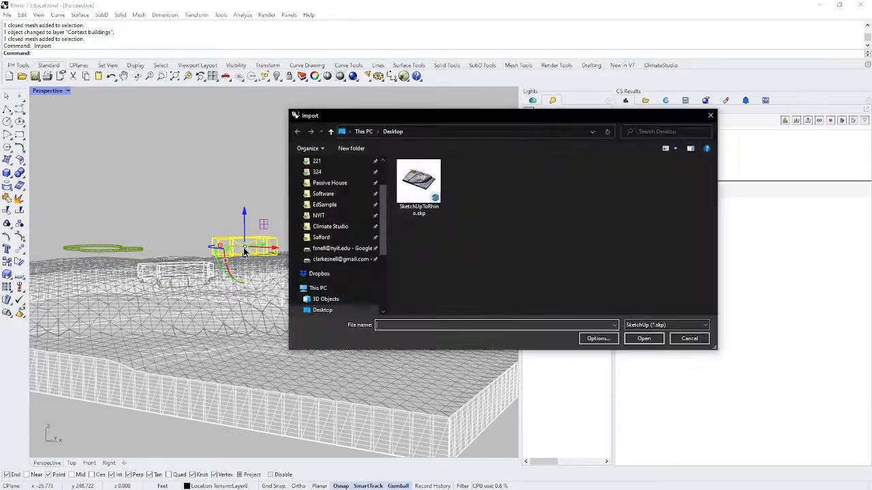
pyautogui.click(690, 338)
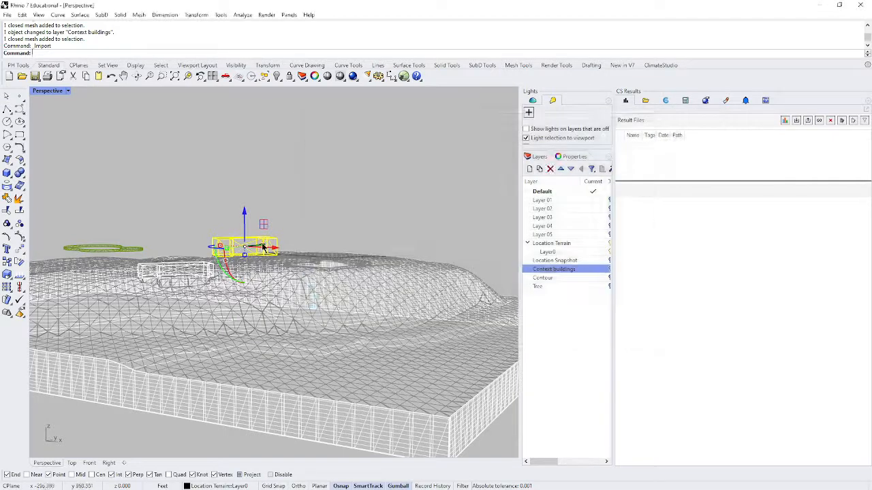
pyautogui.rightClick(262, 244)
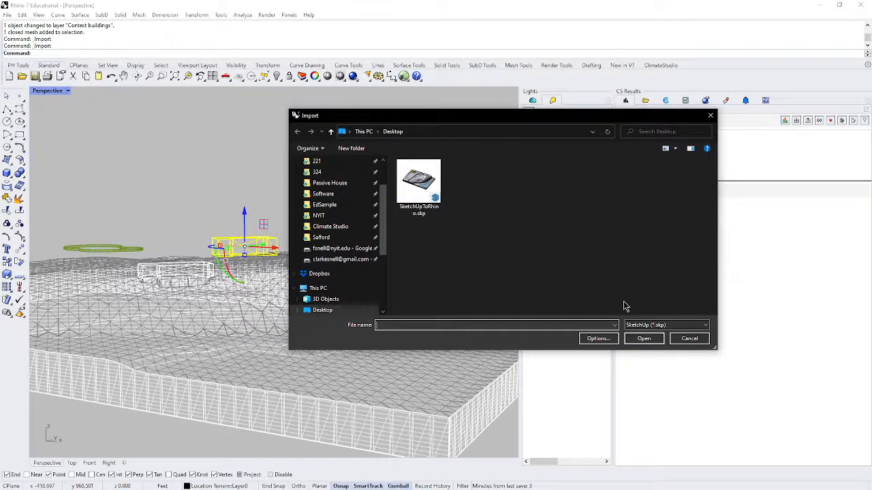
pyautogui.click(689, 338)
pyautogui.scroll(3, 286, 232)
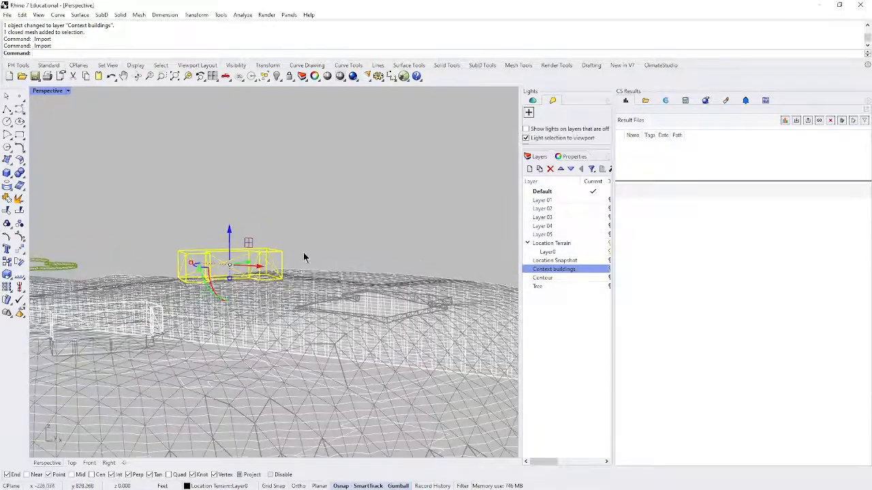
pyautogui.rightClick(267, 256)
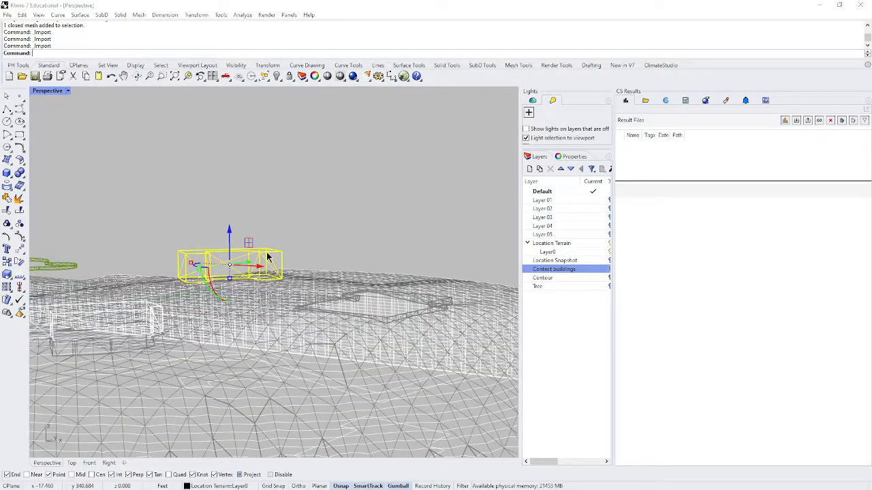
pyautogui.click(688, 339)
pyautogui.scroll(-5, 271, 200)
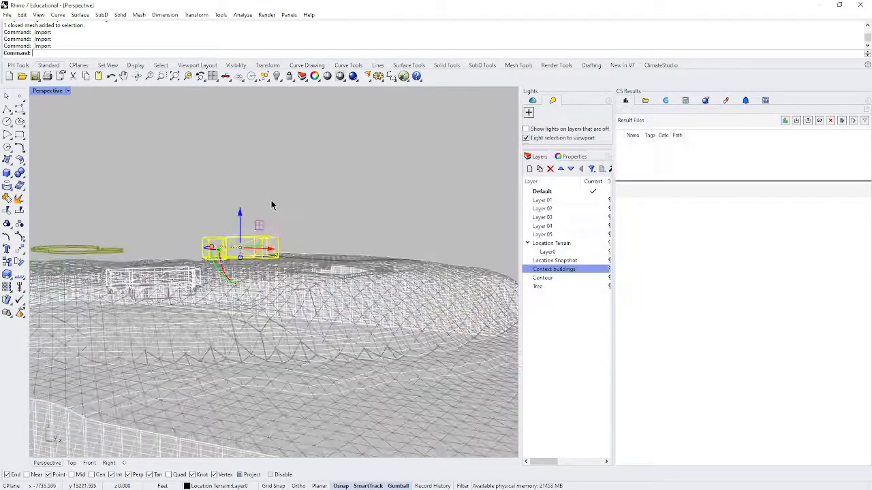
# Move the selected L-shaped building mesh to the Context buildings layer
pyautogui.middleClick(255, 291)
pyautogui.scroll(10, 259, 338)
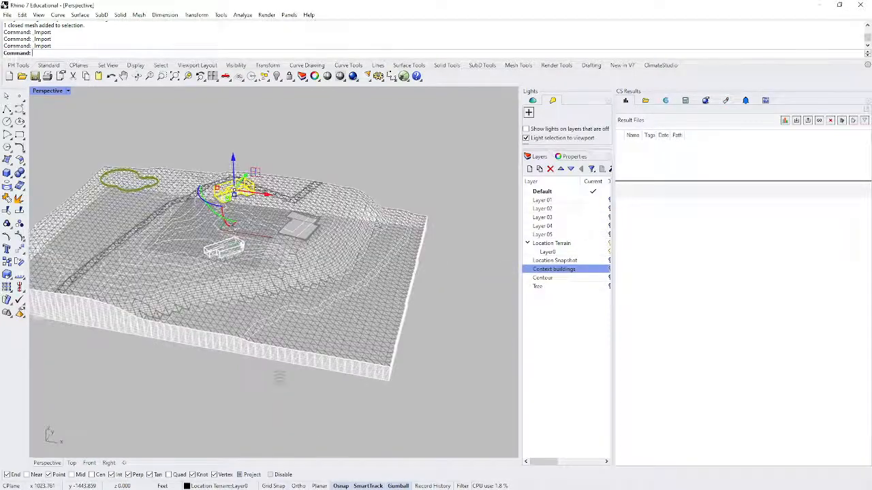
pyautogui.rightClick(541, 273)
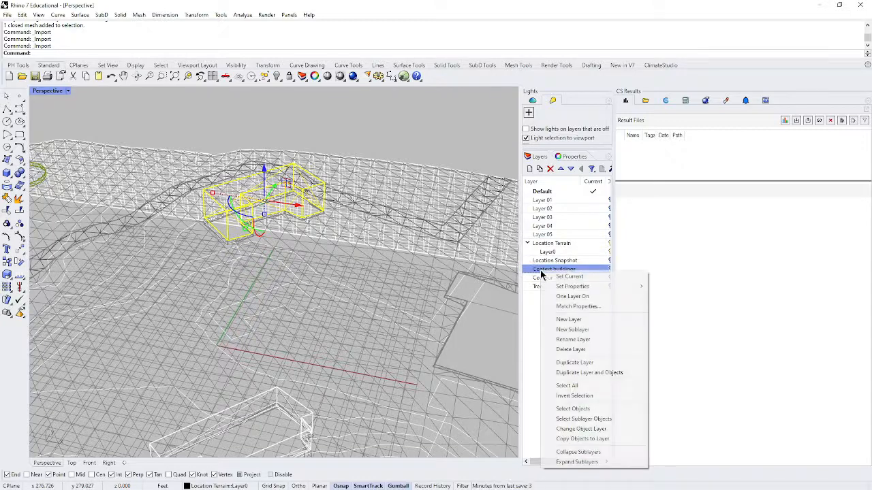
pyautogui.click(582, 429)
# Make Context buildings the current layer and move the remaining low building mesh near the terrain's centre onto it
pyautogui.scroll(-5, 337, 255)
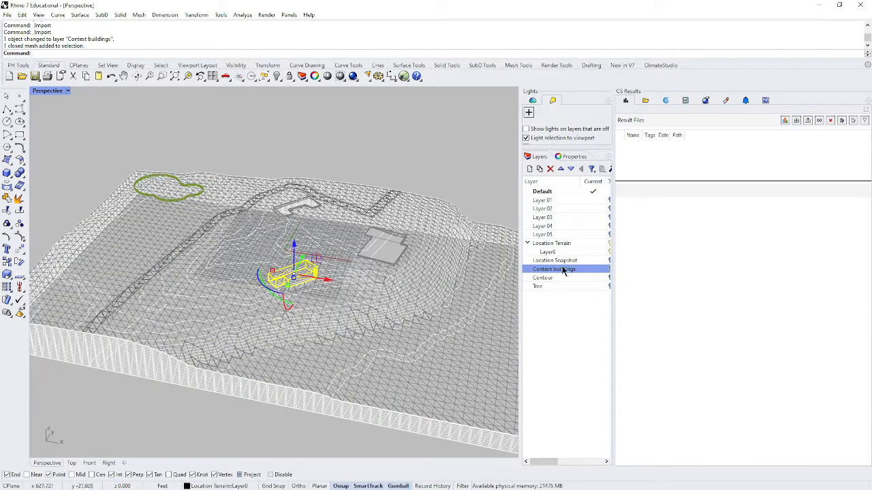
pyautogui.doubleClick(589, 271)
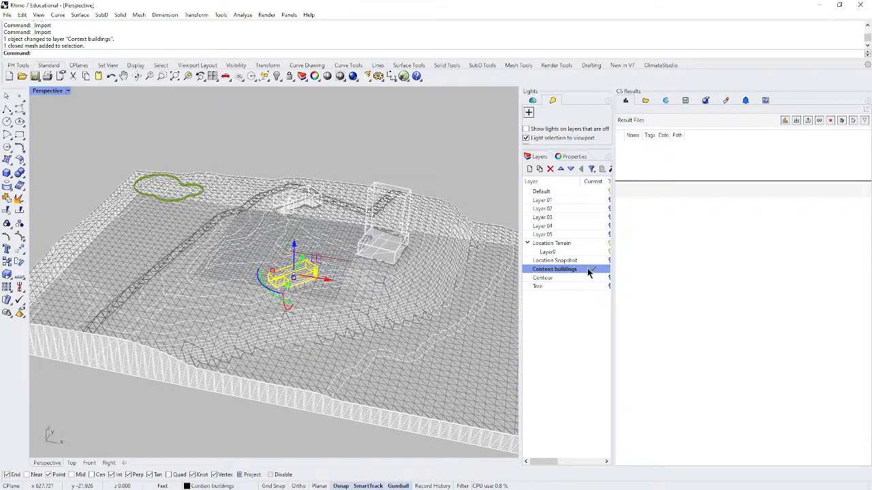
pyautogui.rightClick(589, 271)
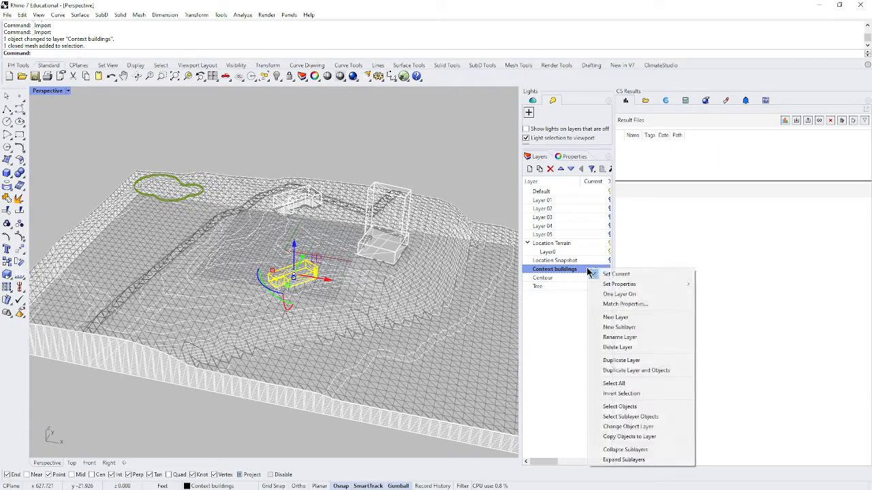
pyautogui.click(627, 427)
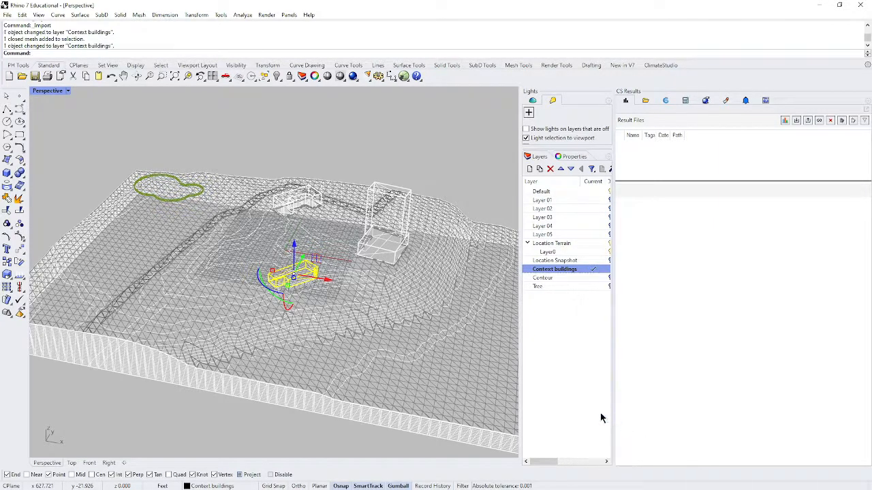
# Widen the layer list to show its visibility and colour columns, make Default the current layer, and turn off Context buildings
pyautogui.moveTo(618, 329); pyautogui.dragTo(653, 317)
pyautogui.moveTo(564, 297); pyautogui.dragTo(517, 297)
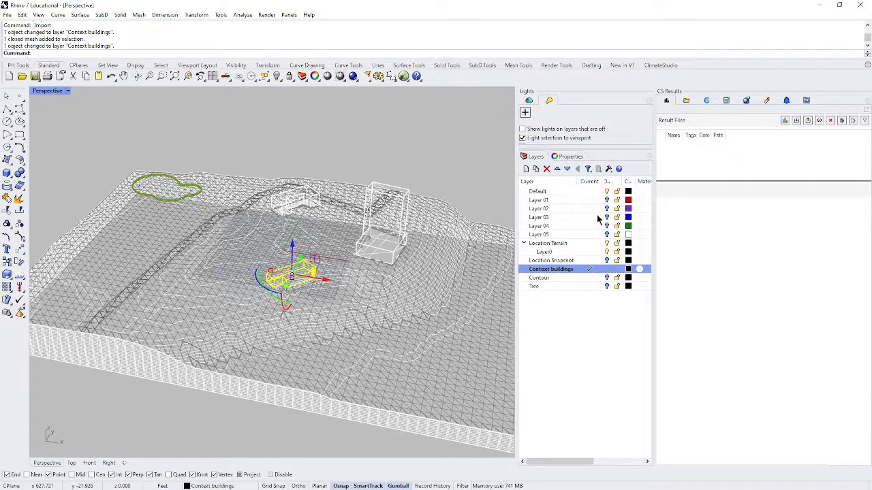
pyautogui.click(598, 192)
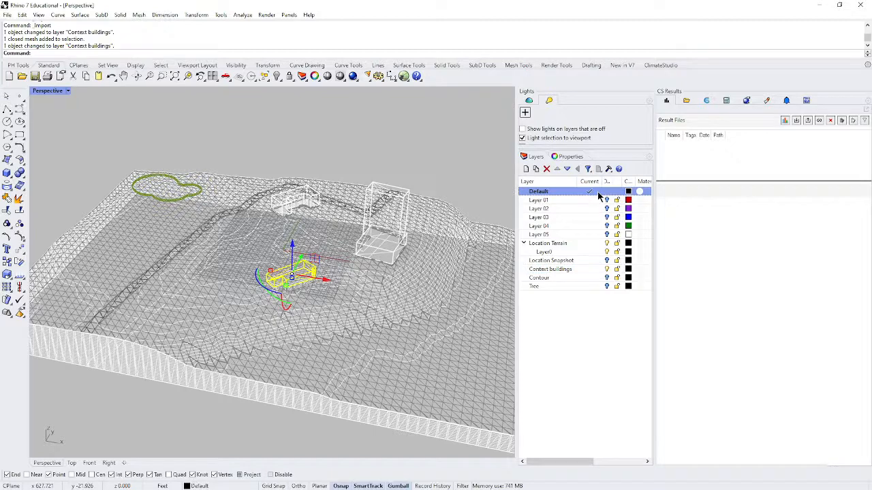
pyautogui.click(607, 270)
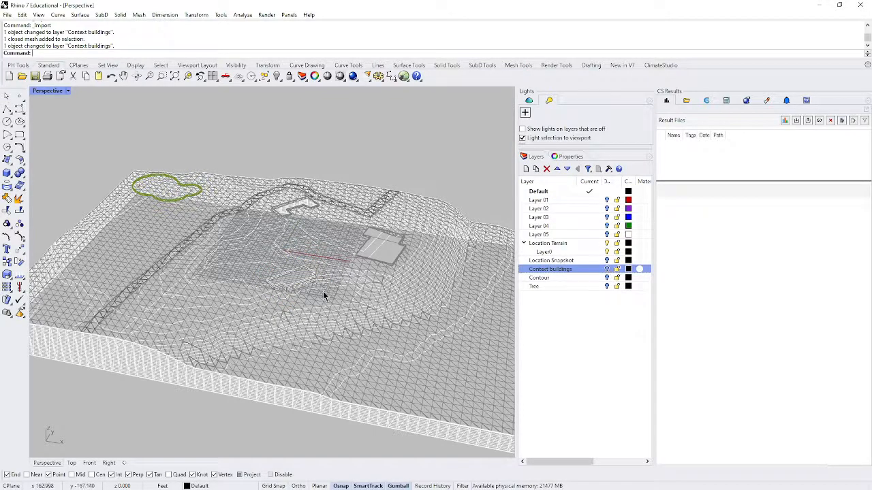
# Try to select the cloud-shaped tree mesh overlapping the terrain and assign it to the Tree layer
pyautogui.click(163, 199)
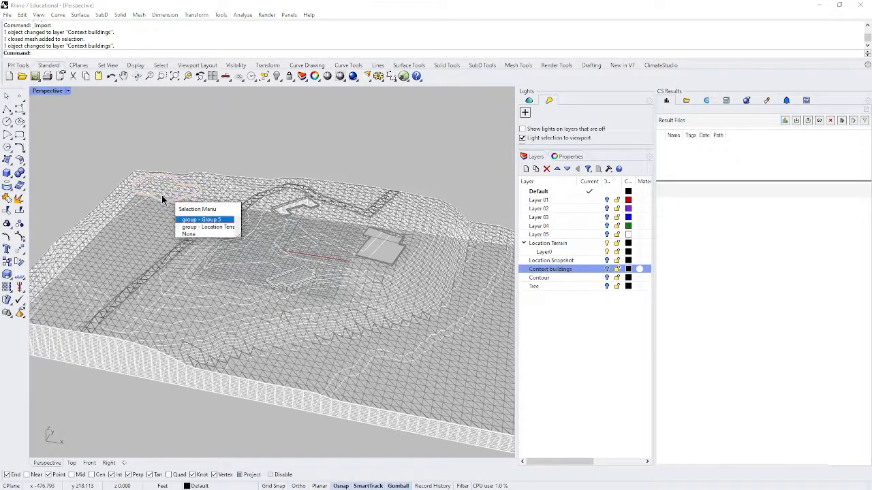
pyautogui.press('Return')
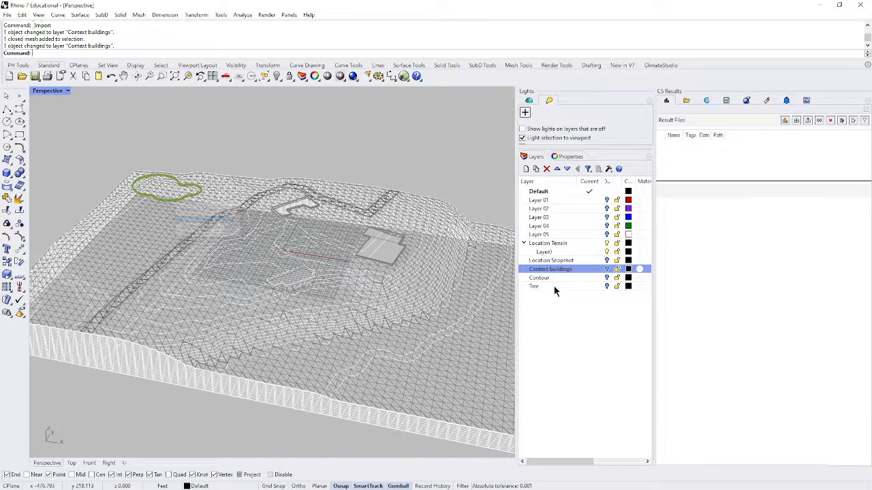
pyautogui.click(538, 287)
pyautogui.rightClick(538, 287)
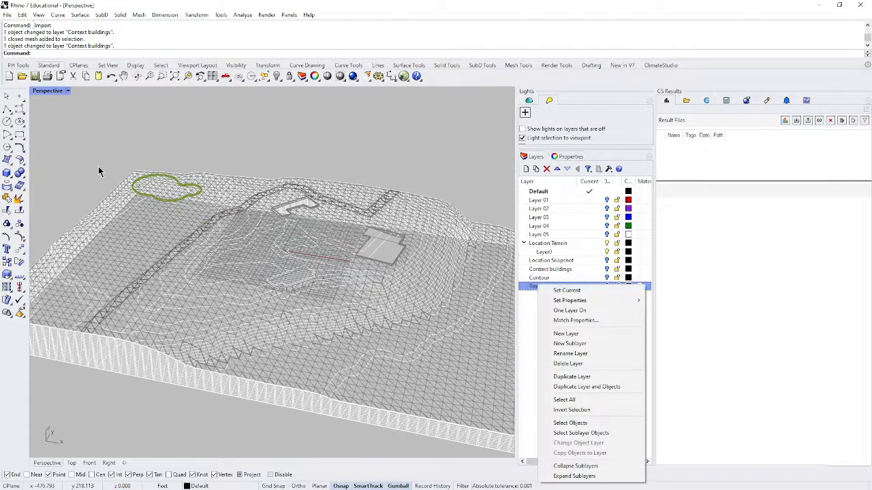
pyautogui.click(141, 185)
pyautogui.click(190, 216)
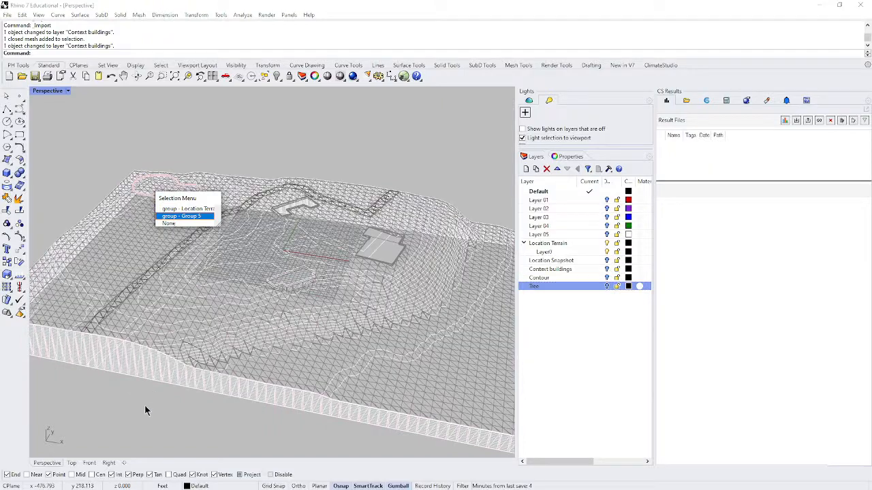
pyautogui.scroll(-2, 146, 413)
pyautogui.middleClick(146, 413)
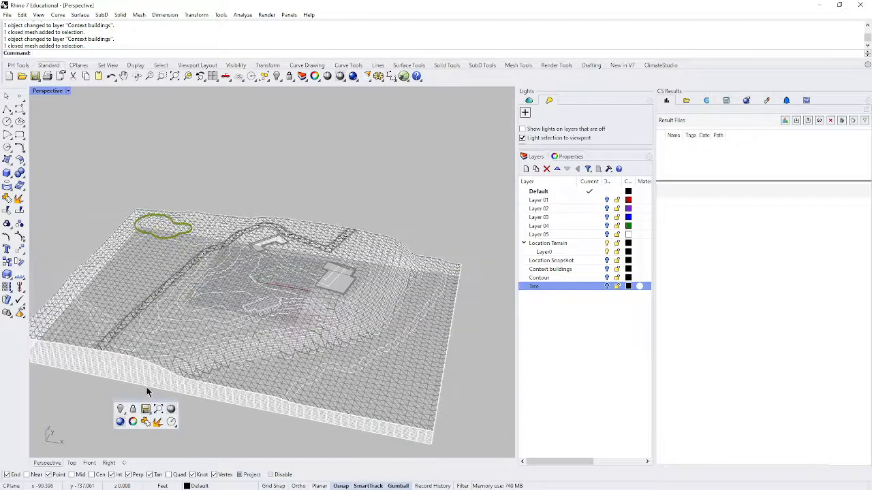
# Select the cloud-shaped tree mesh from a low angle and move it to the Tree layer
pyautogui.moveTo(101, 409); pyautogui.dragTo(111, 353, button='right')
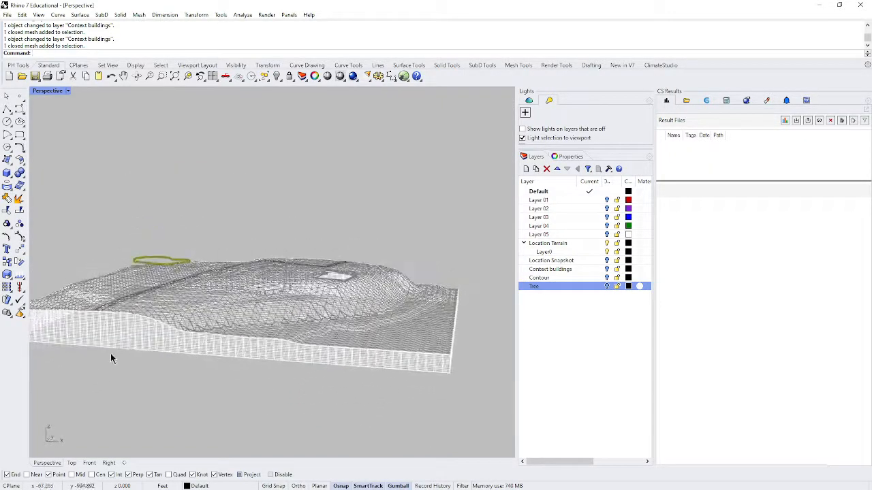
pyautogui.click(140, 266)
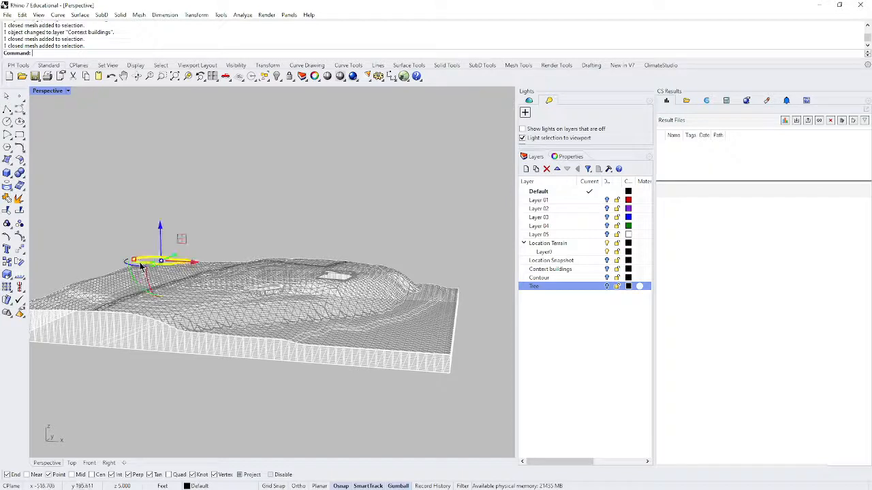
pyautogui.rightClick(557, 290)
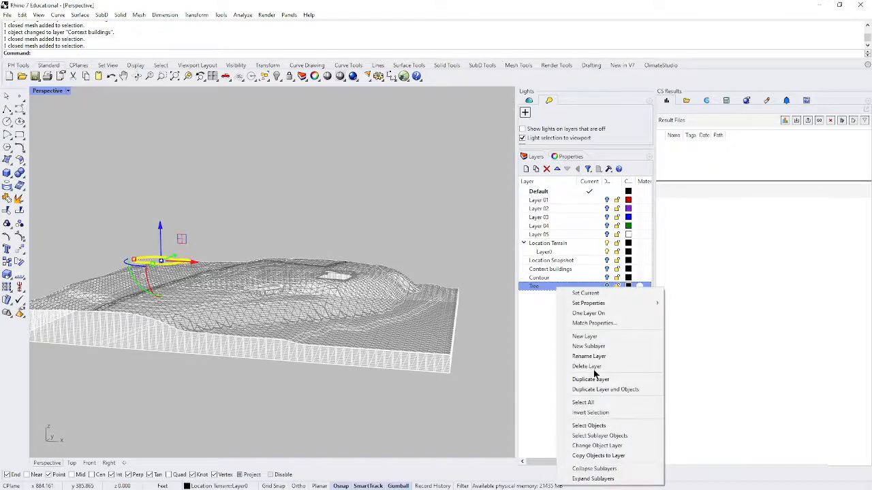
pyautogui.click(597, 446)
pyautogui.scroll(-3, 351, 179)
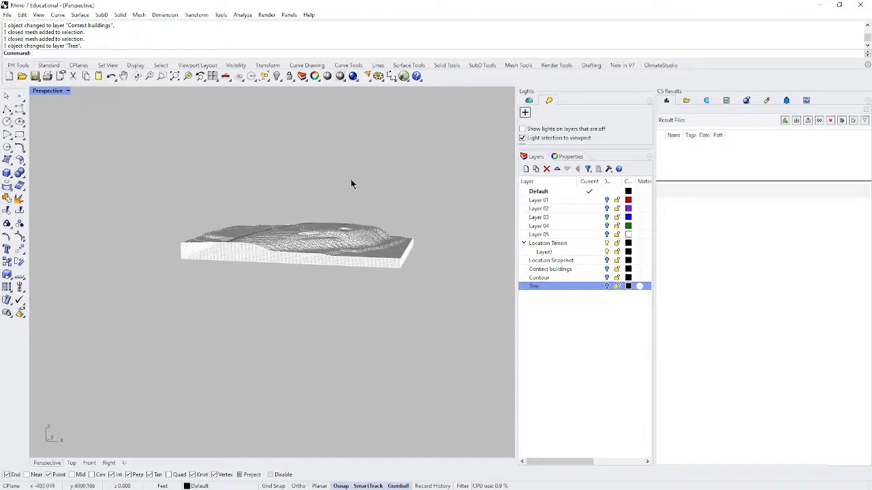
pyautogui.middleClick(300, 292)
pyautogui.press('Return')
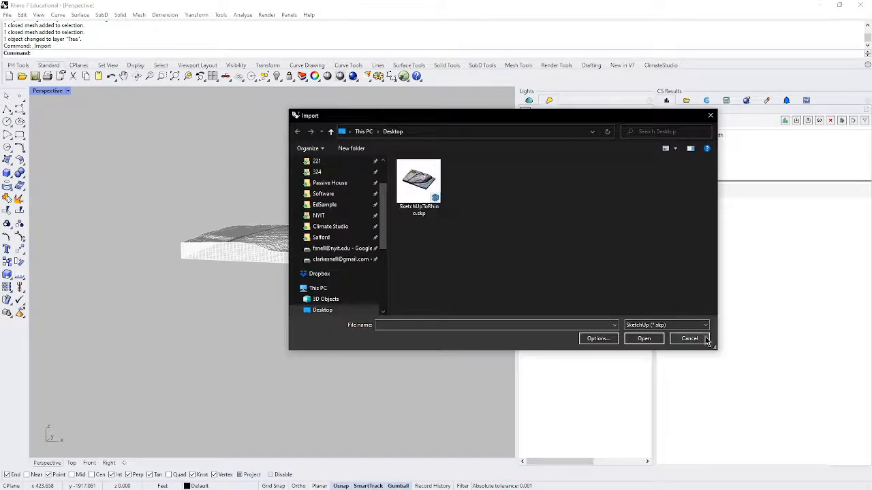
pyautogui.click(686, 337)
pyautogui.middleClick(338, 317)
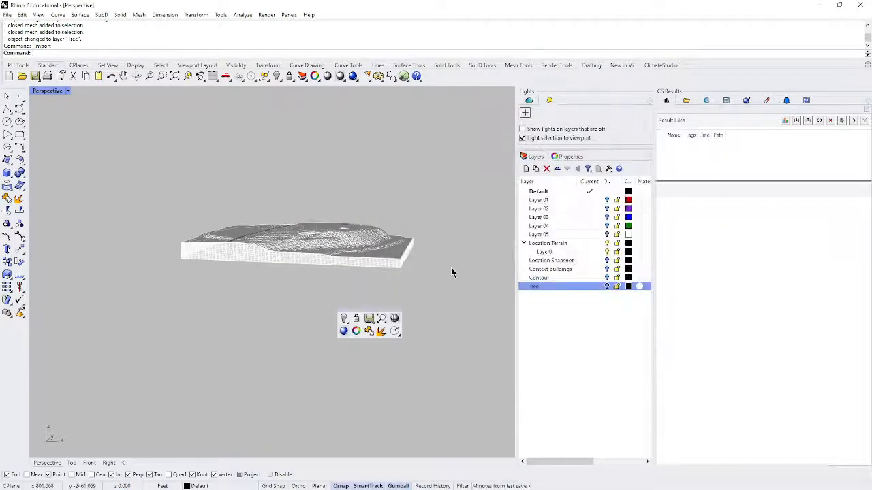
# Inspect the terrain mesh from above and below, and set the Perspective viewport's display mode to Shaded
pyautogui.moveTo(455, 236); pyautogui.dragTo(433, 281, button='right')
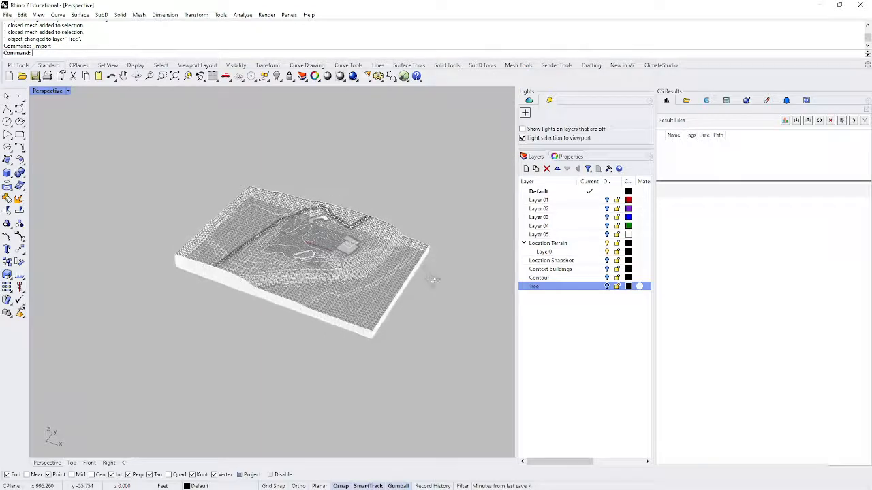
pyautogui.scroll(3, 398, 273)
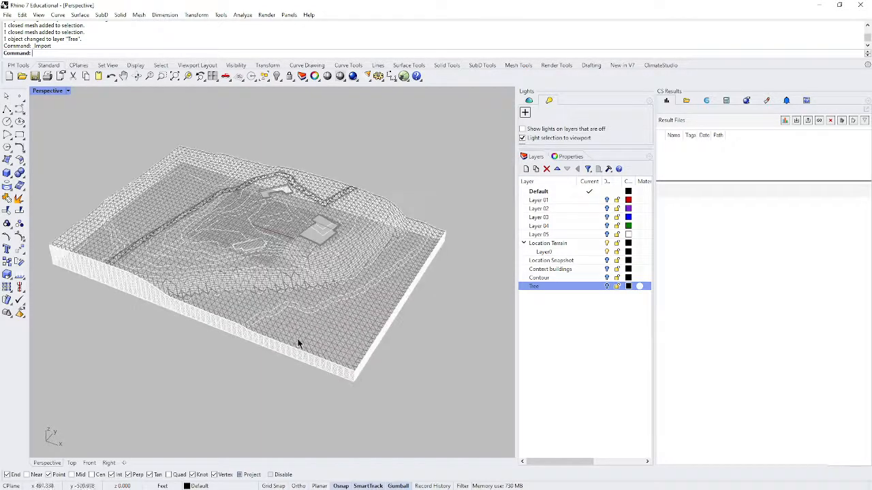
pyautogui.moveTo(399, 377); pyautogui.dragTo(384, 254, button='right')
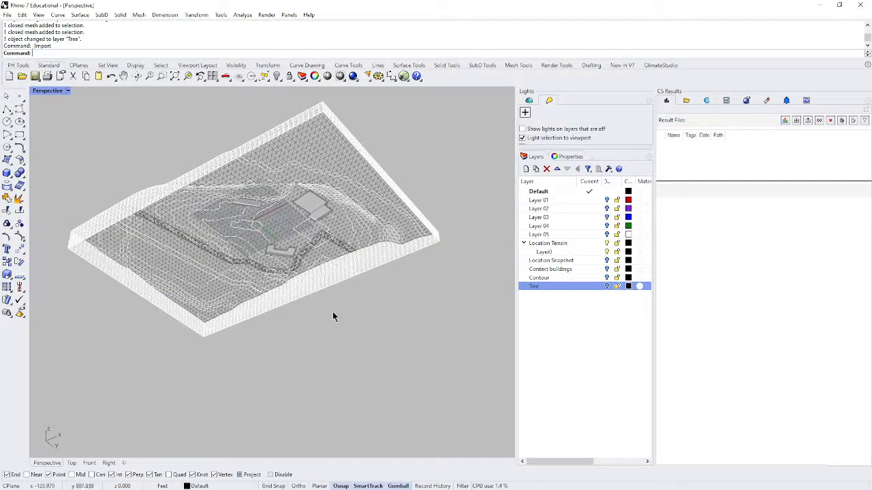
pyautogui.moveTo(408, 309)
pyautogui.mouseDown(button='right')
pyautogui.moveTo(408, 345)
pyautogui.moveTo(397, 317)
pyautogui.mouseUp(button='right')
pyautogui.moveTo(364, 269); pyautogui.dragTo(452, 420, button='right')
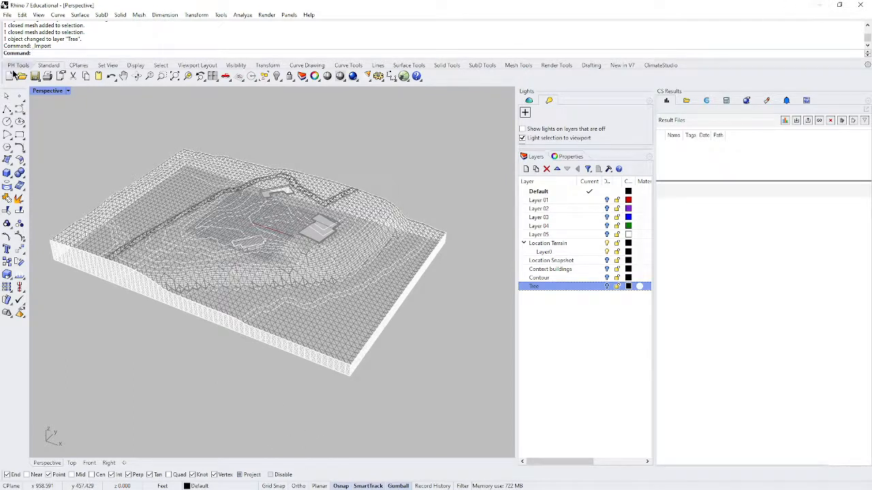
pyautogui.click(68, 91)
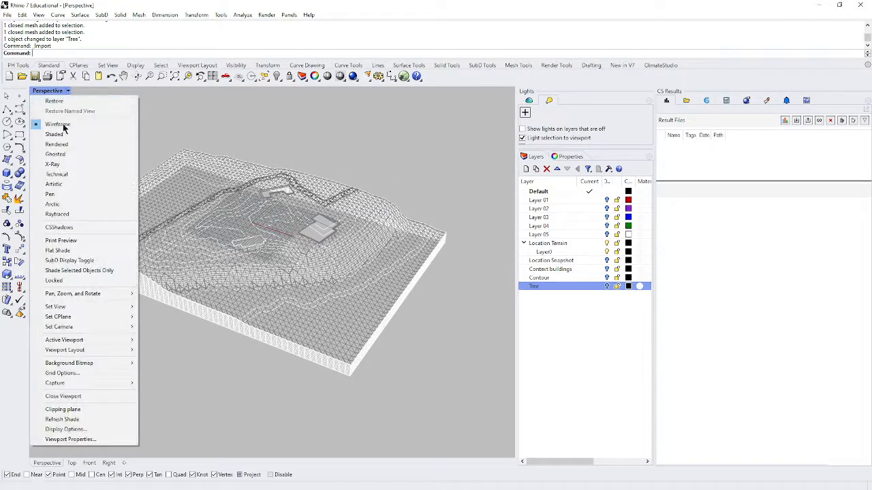
pyautogui.click(59, 137)
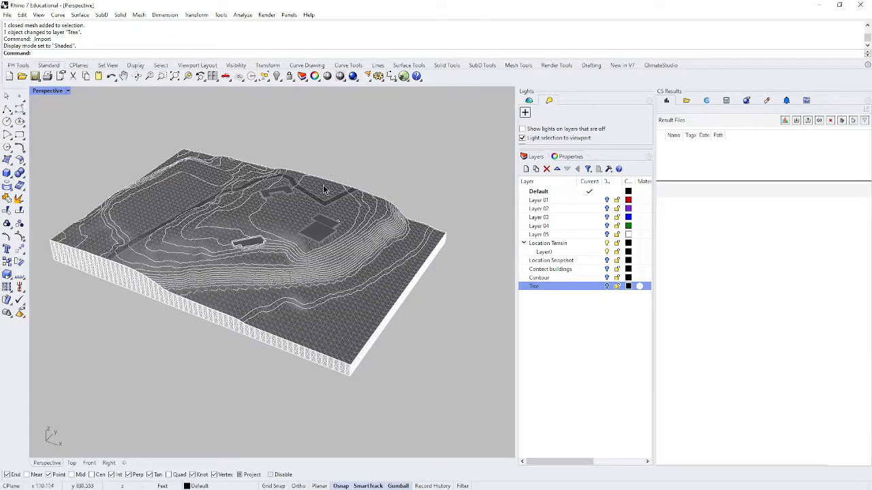
pyautogui.scroll(3, 315, 203)
pyautogui.scroll(-1, 360, 139)
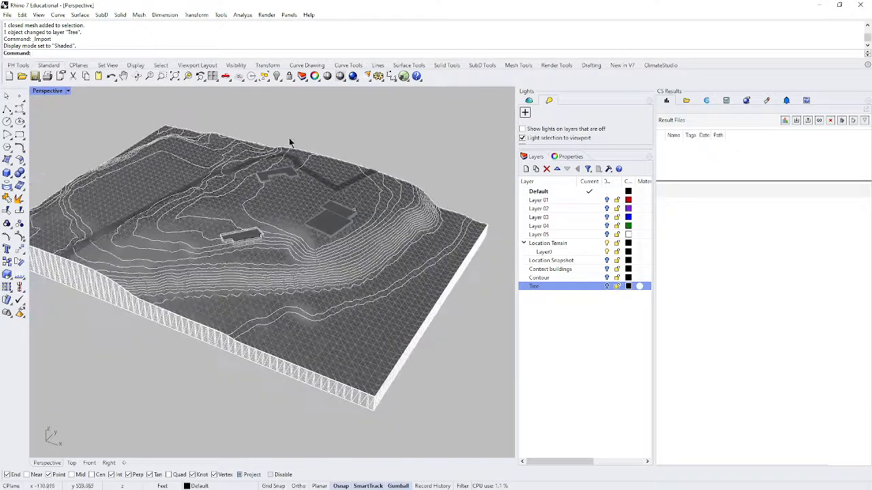
# Turn on the Tree layer to show the tree mesh on the shaded terrain
pyautogui.click(68, 91)
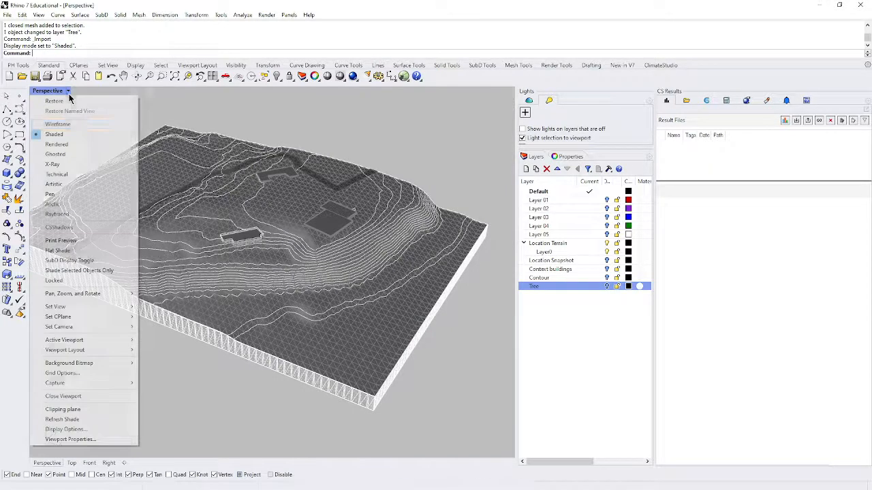
pyautogui.click(607, 286)
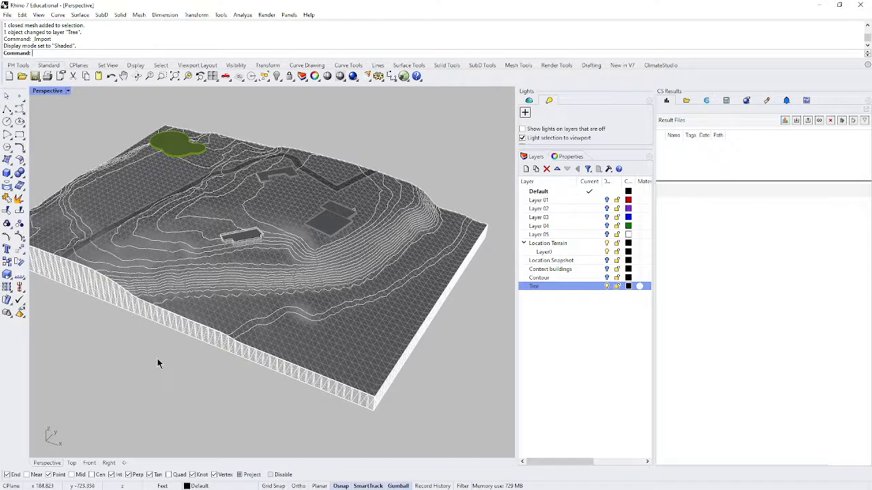
pyautogui.scroll(-3, 158, 358)
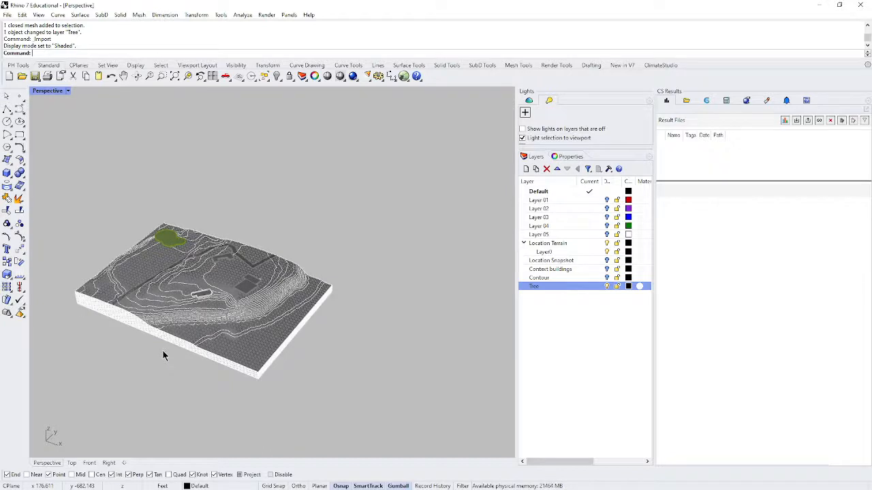
pyautogui.scroll(3, 55, 308)
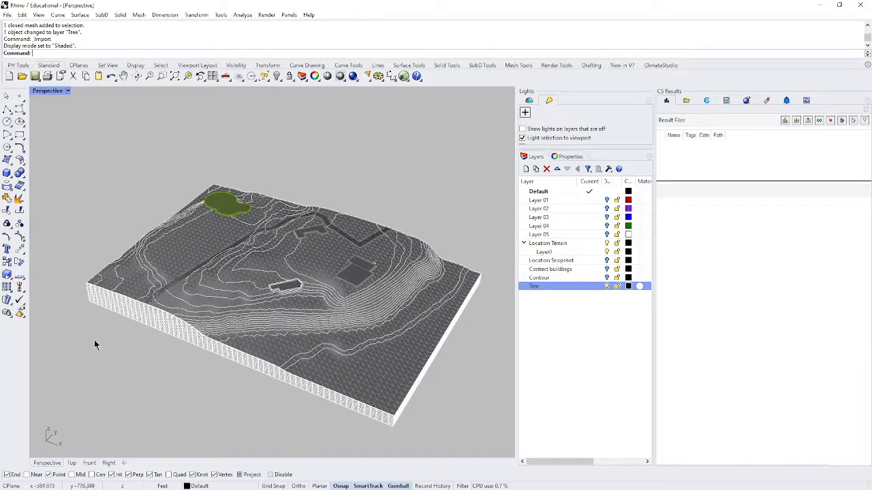